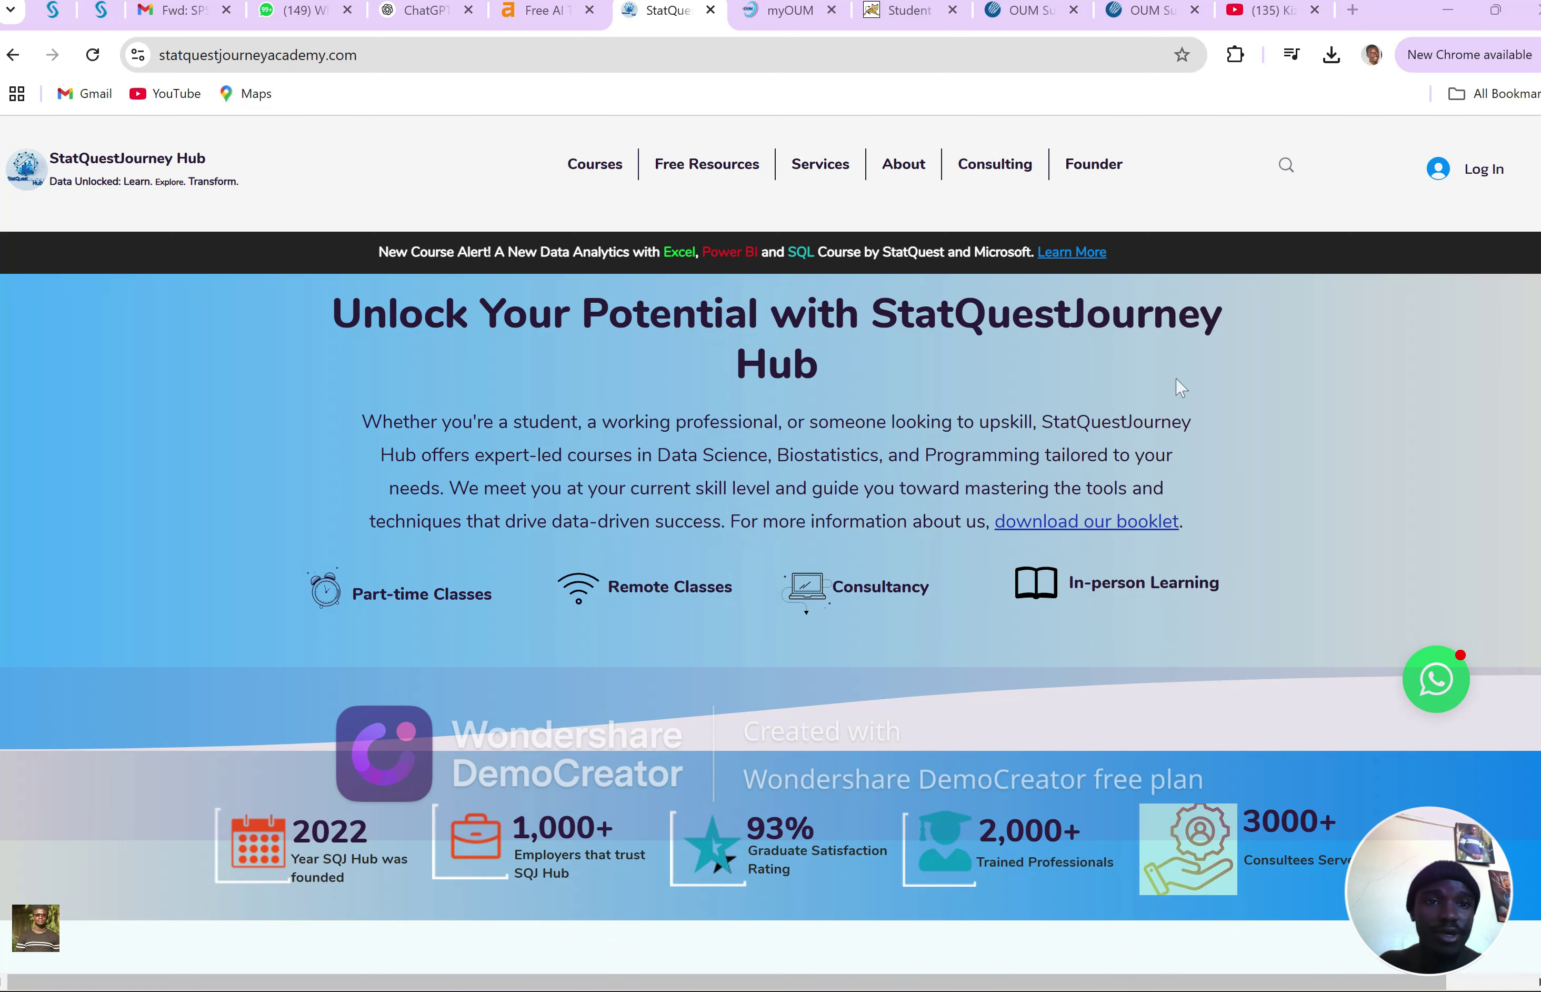
In a new Chrome tab, go to mysql.com/downloads and scroll to the Community (GPL) Downloads link
{"action": "left_click", "coordinate": [1353, 10]}
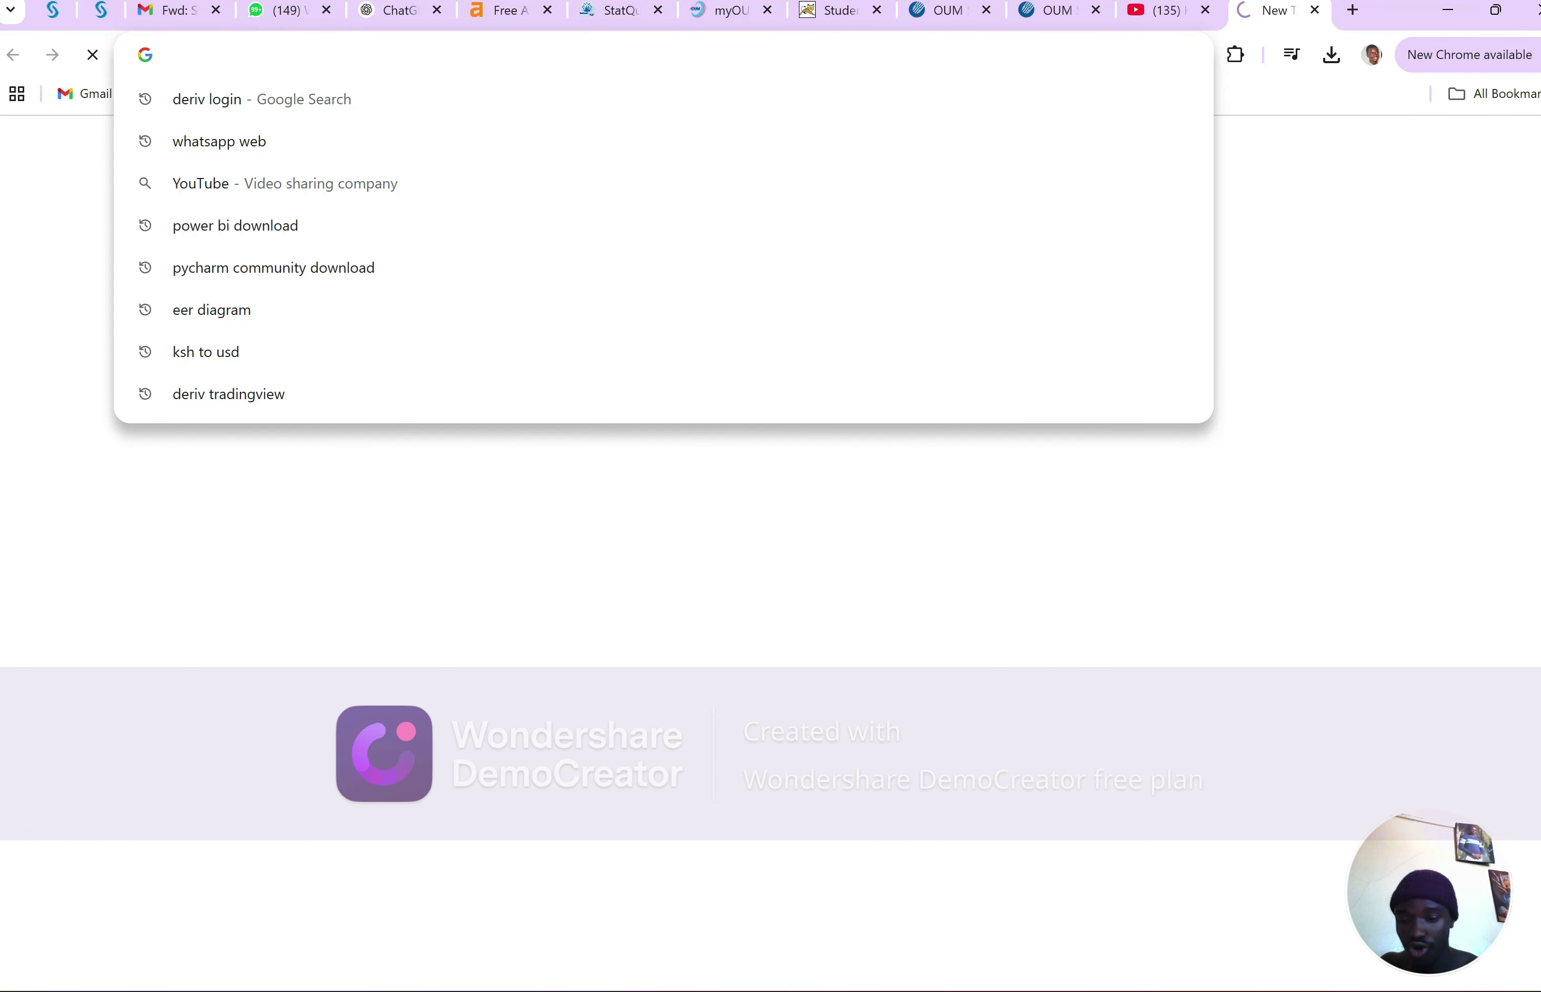
{"action": "type", "text": "mysql.c"}
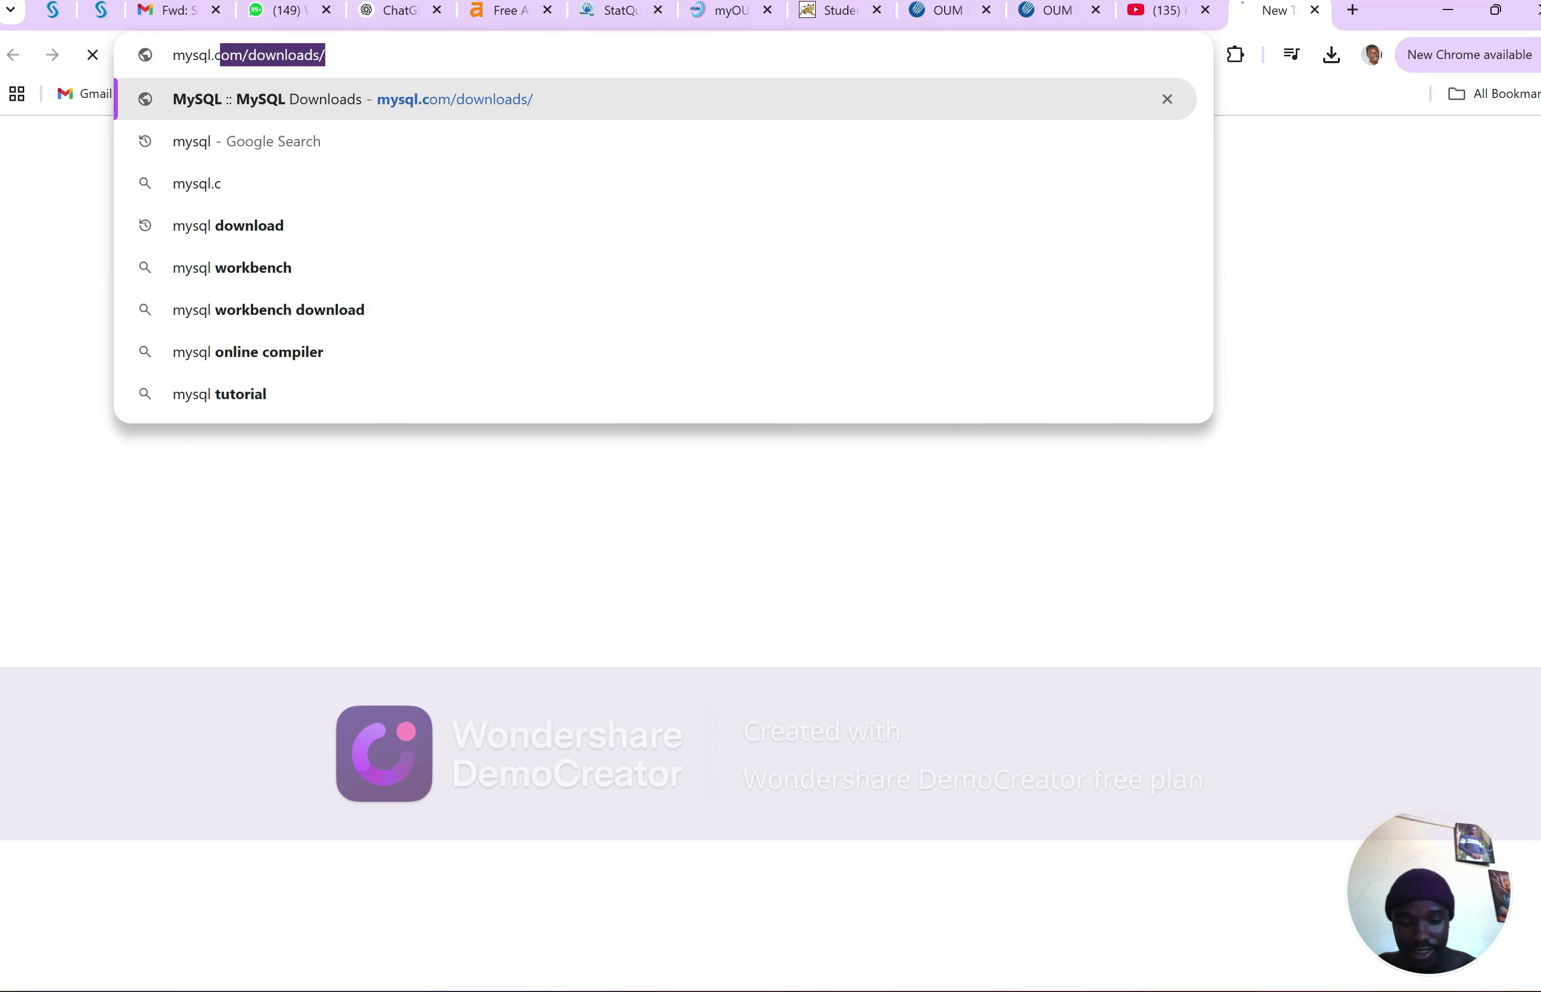
{"action": "key", "text": "Return"}
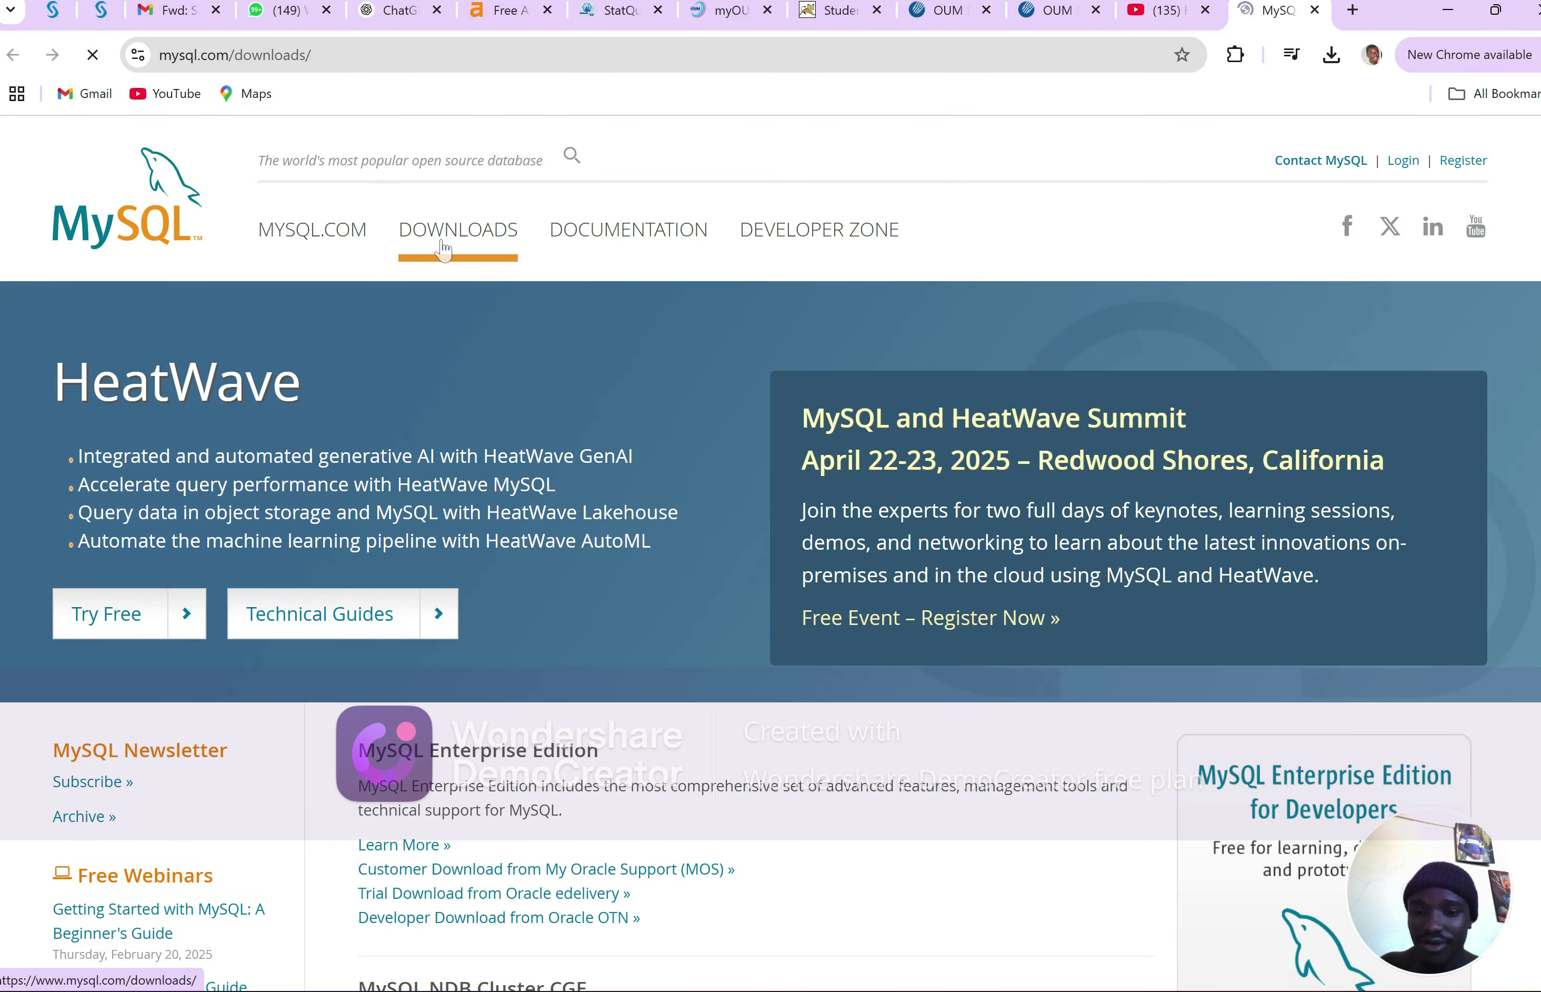
{"action": "scroll", "coordinate": [444, 249], "scroll_direction": "down", "scroll_amount": 4}
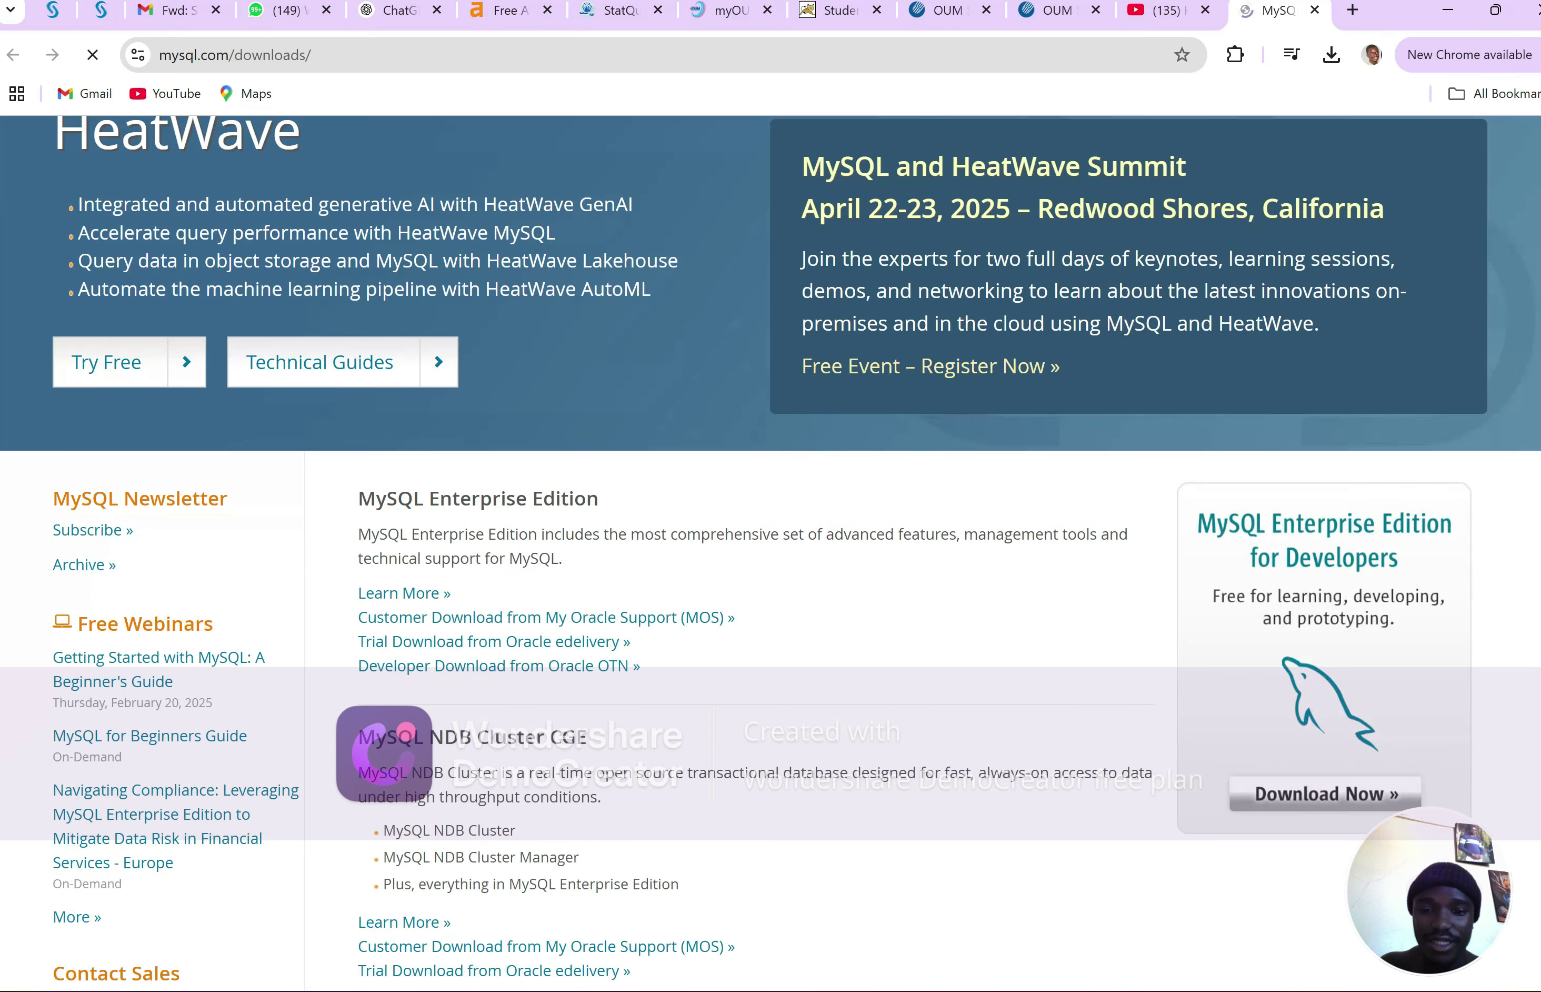
{"action": "scroll", "coordinate": [771, 553], "scroll_direction": "up", "scroll_amount": 4}
{"action": "scroll", "coordinate": [771, 553], "scroll_direction": "down", "scroll_amount": 4}
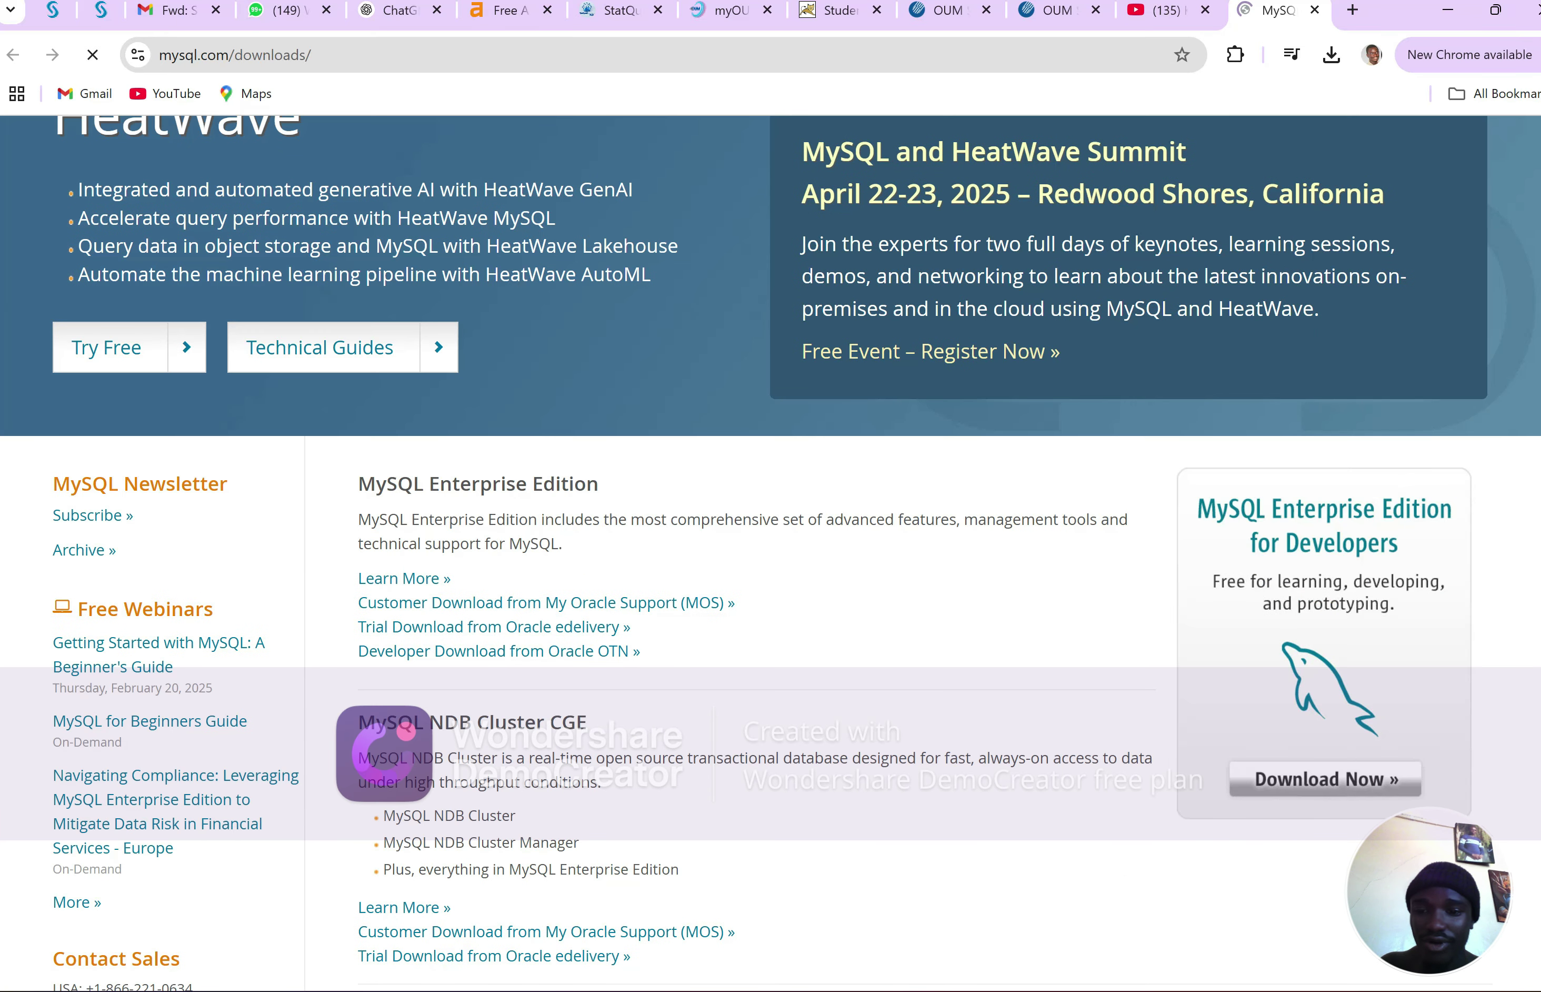
{"action": "scroll", "coordinate": [463, 789], "scroll_direction": "down", "scroll_amount": 5}
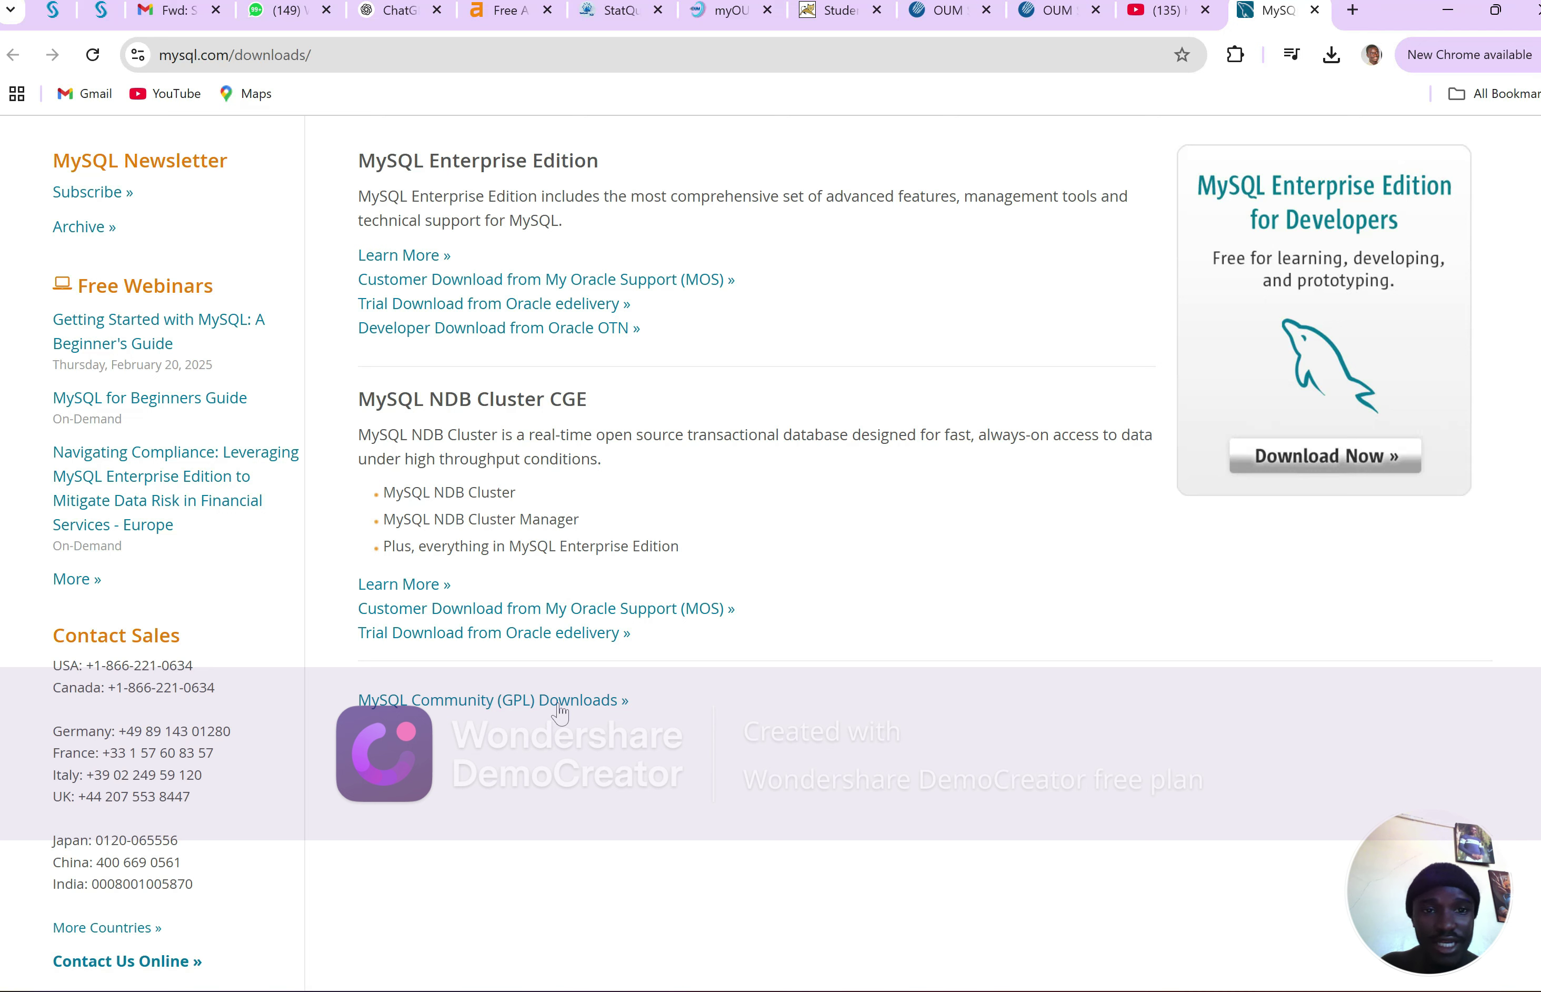
Go from Community (GPL) Downloads to MySQL Installer for Windows and request the 352.2M installer download
{"action": "left_click", "coordinate": [552, 706]}
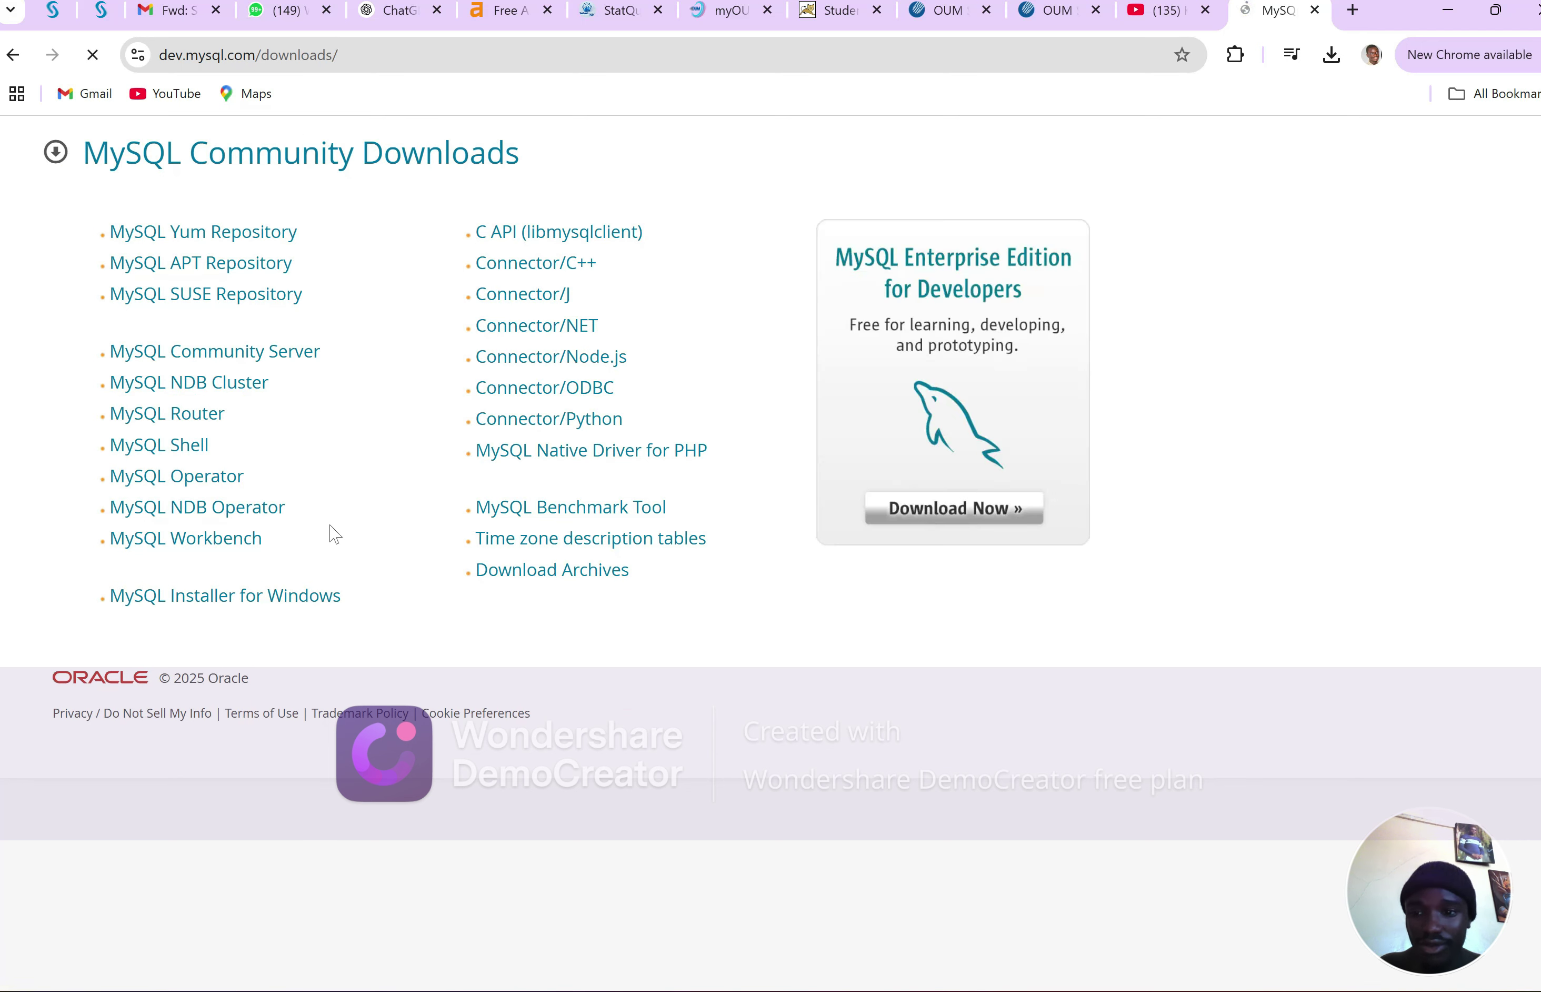
{"action": "left_click", "coordinate": [243, 609]}
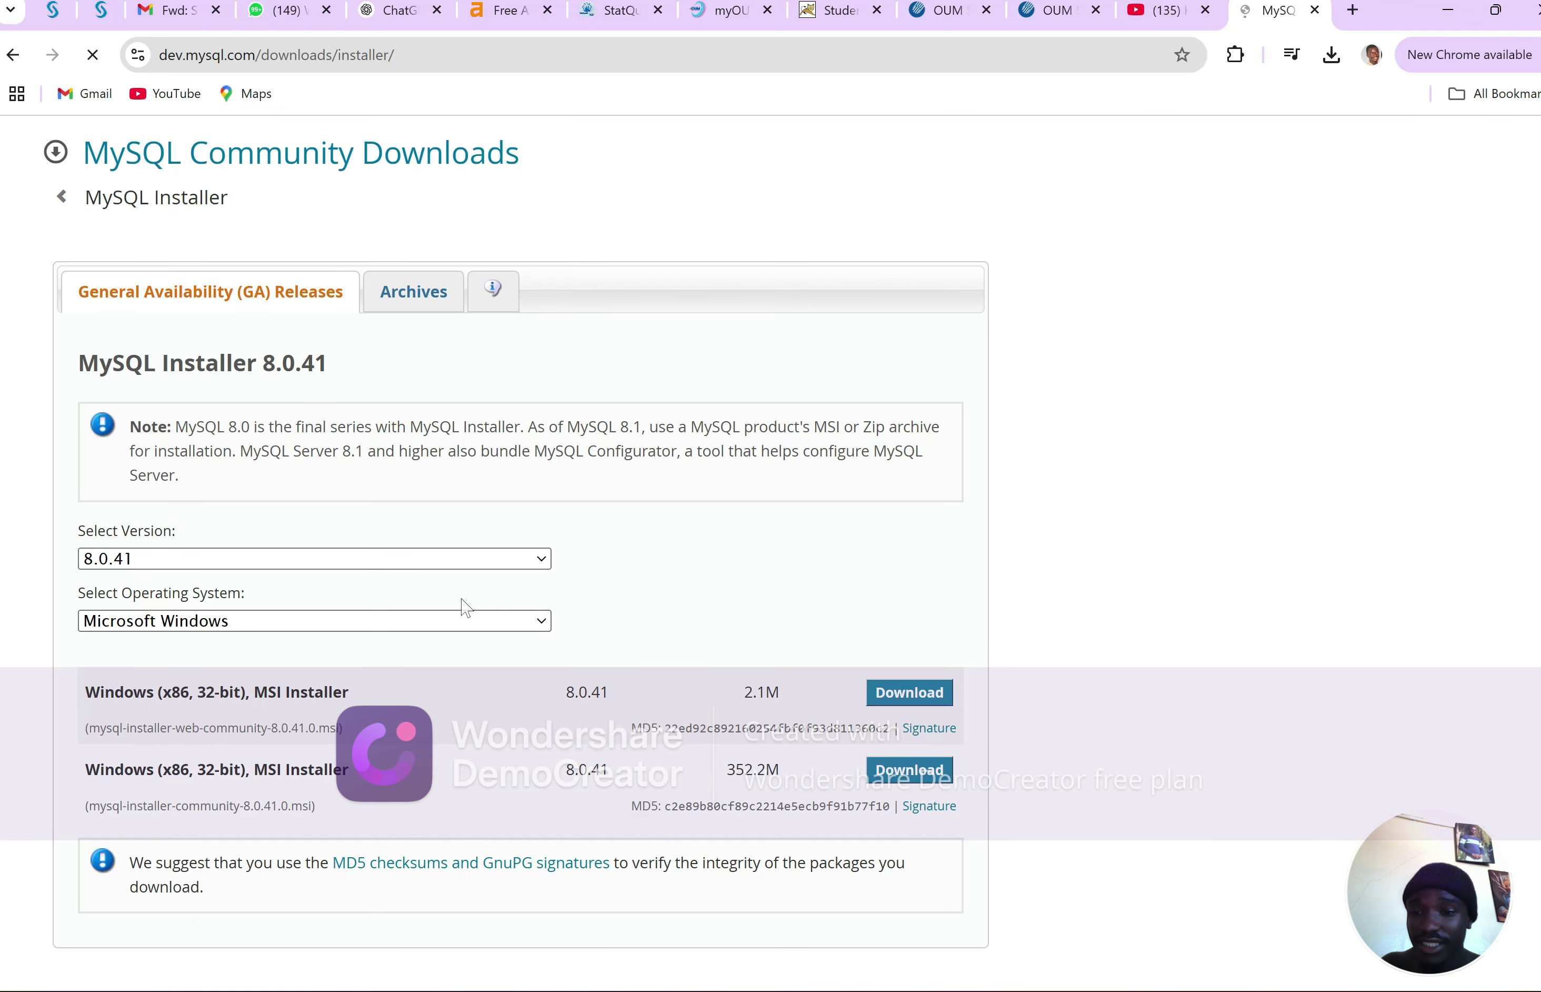
{"action": "scroll", "coordinate": [317, 577], "scroll_direction": "down", "scroll_amount": 1}
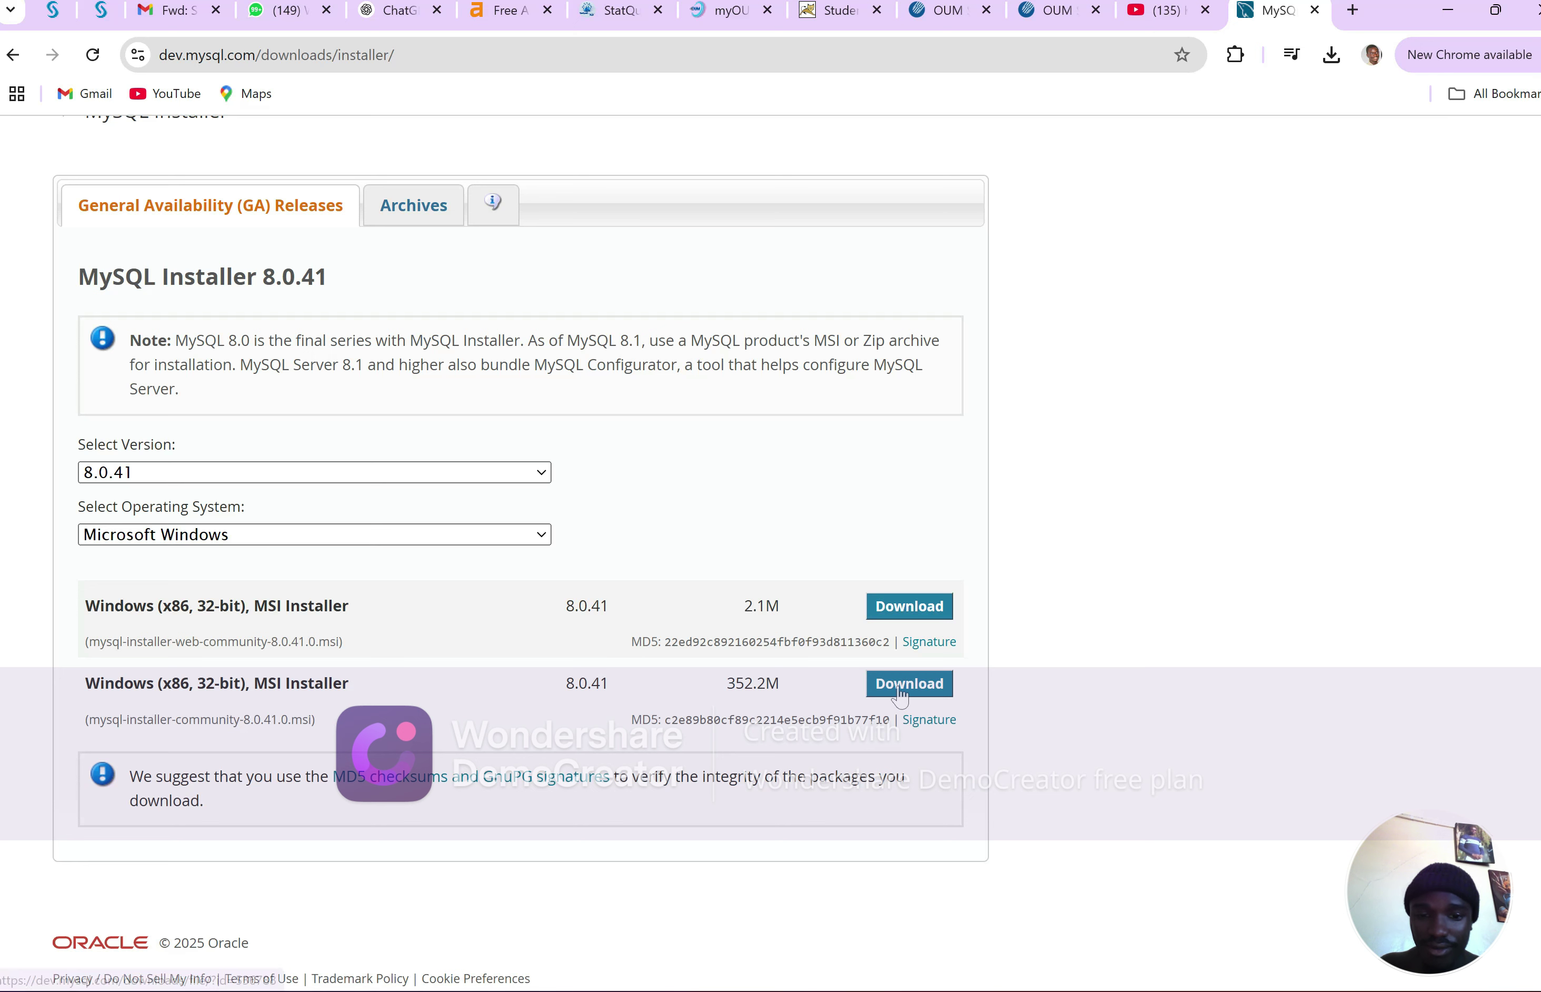
{"action": "left_click", "coordinate": [905, 696]}
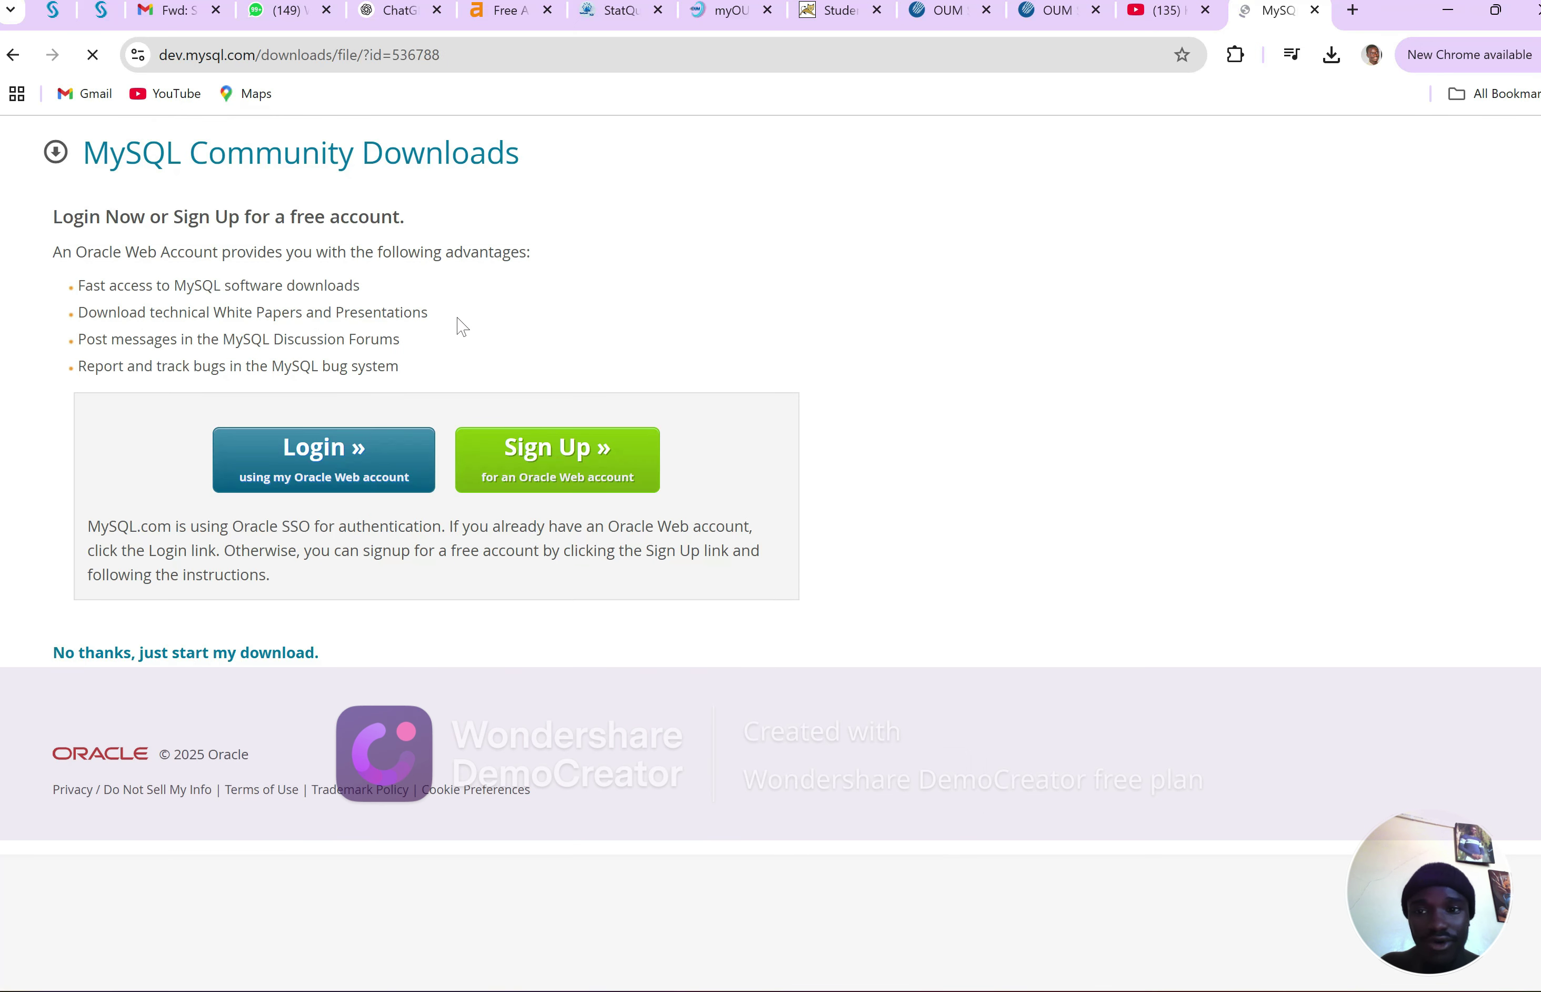
Choose 'No thanks, just start my download', run the finished installer, and minimise Chrome
{"action": "left_click", "coordinate": [149, 660]}
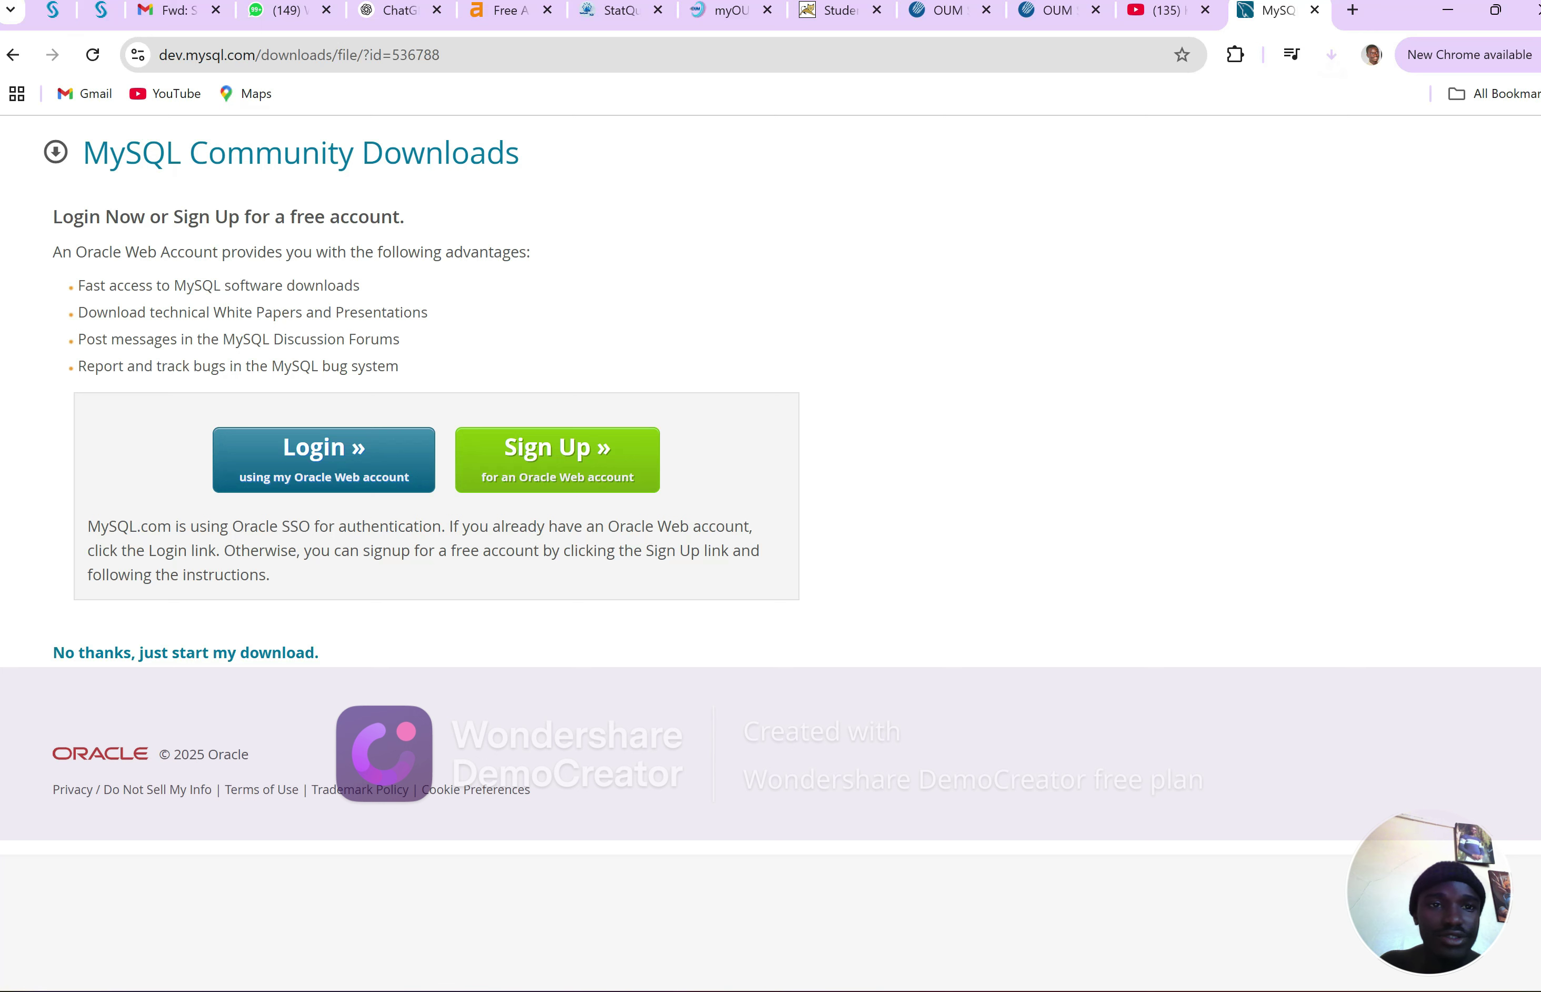
{"action": "left_click", "coordinate": [1328, 58]}
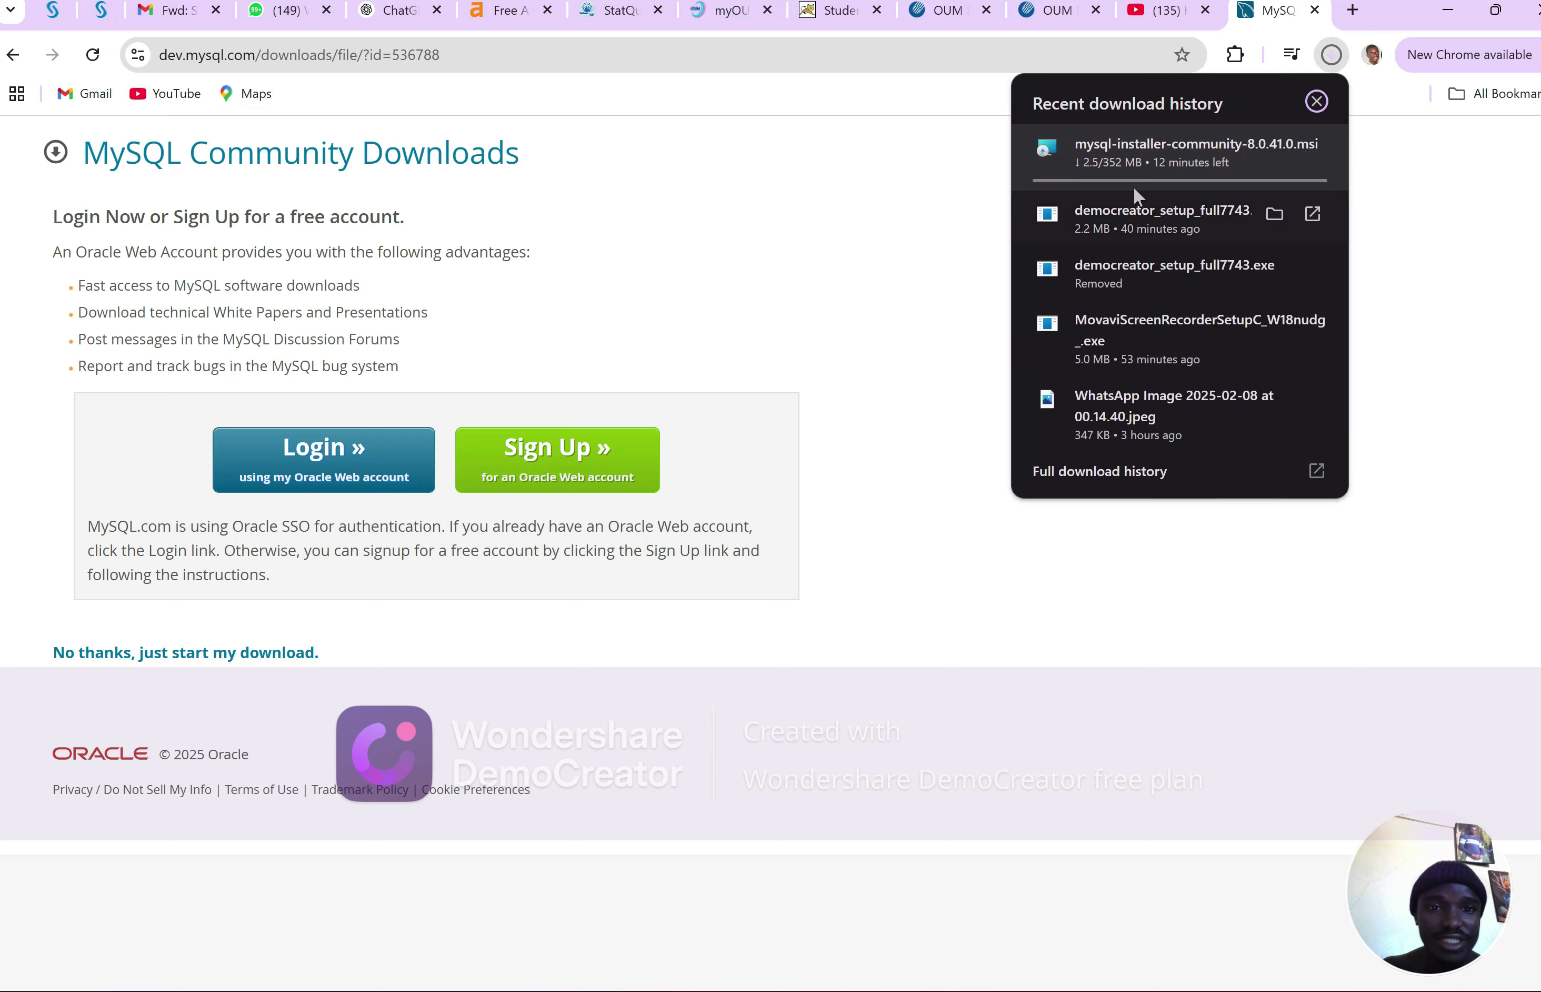
{"action": "left_click", "coordinate": [1305, 104]}
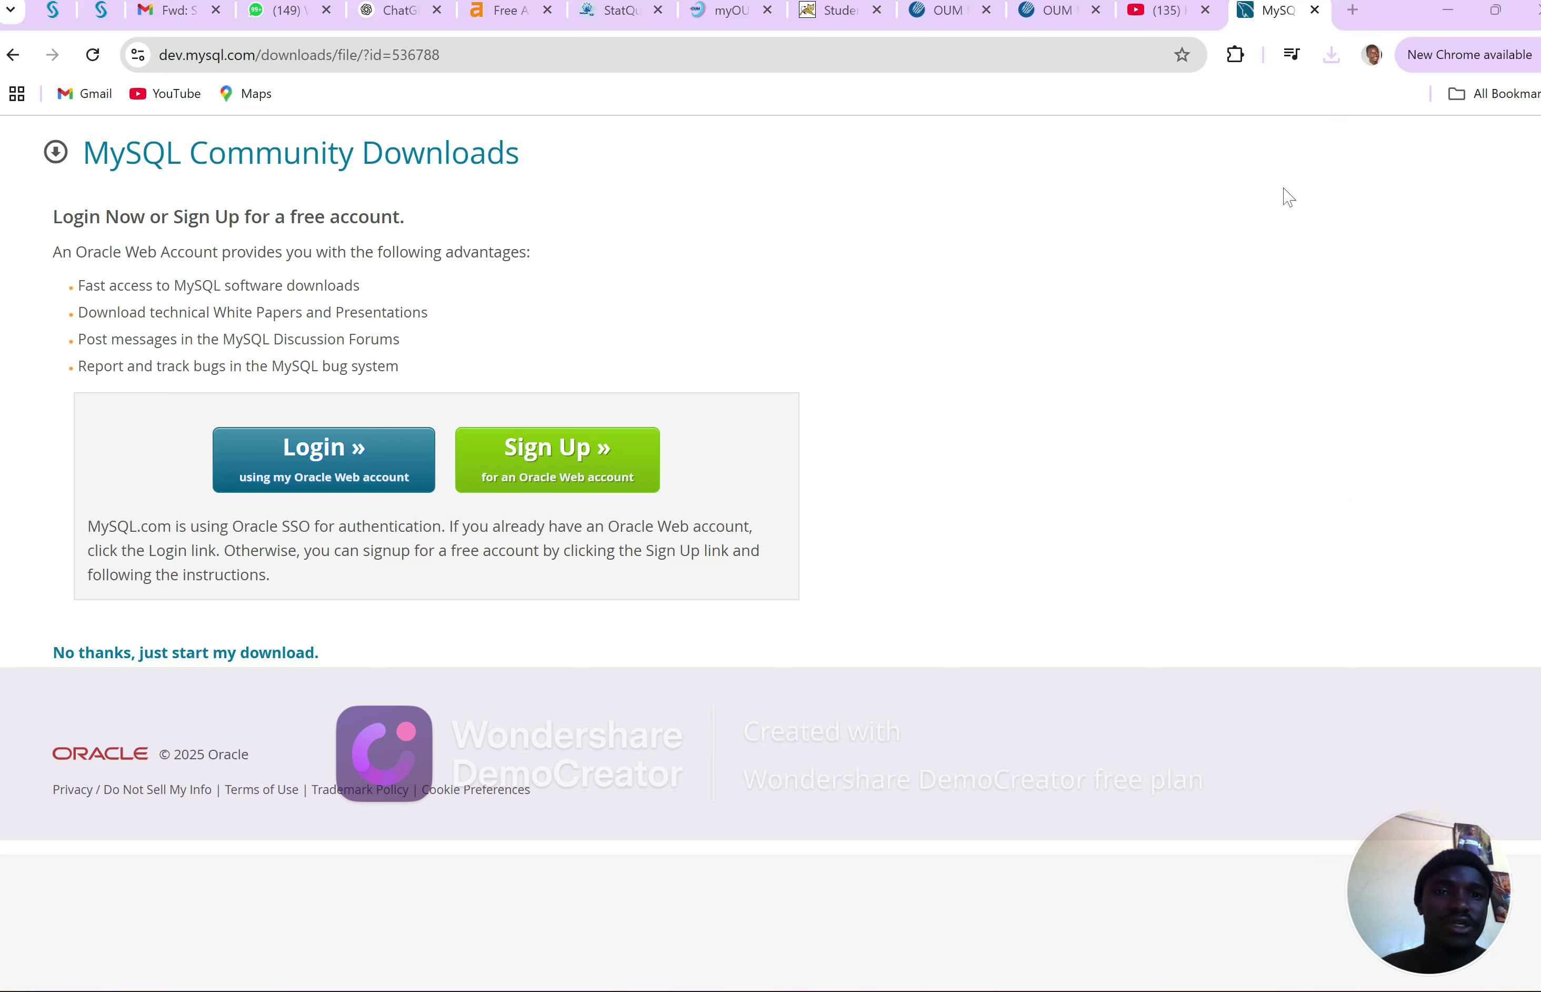
{"action": "left_click", "coordinate": [1331, 55]}
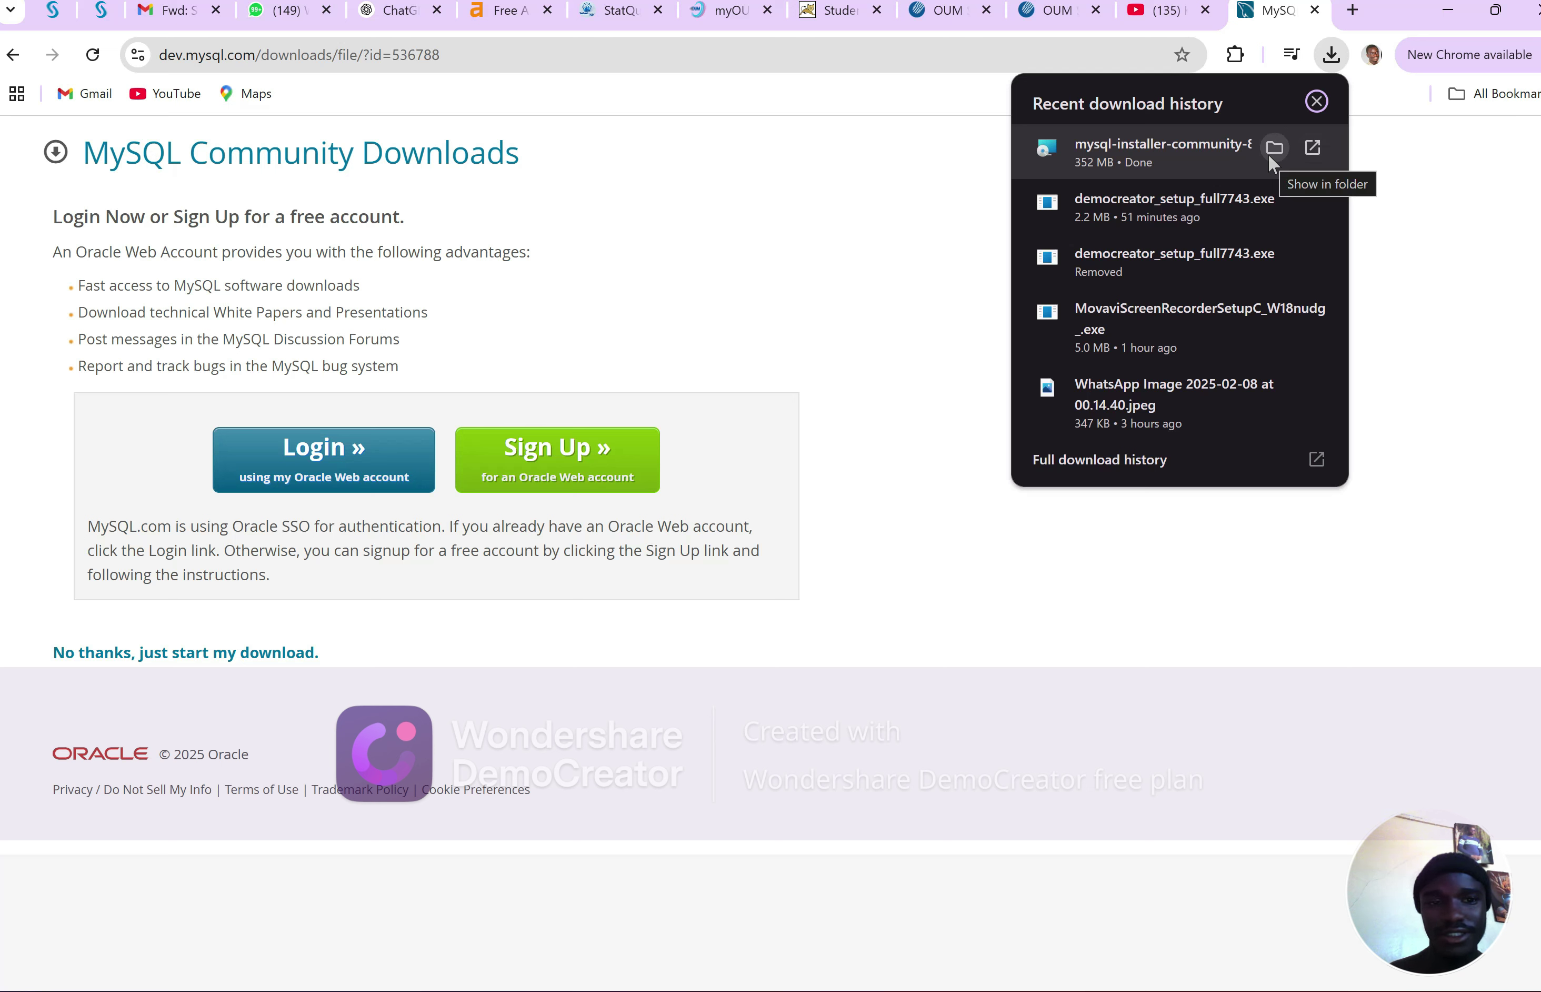
{"action": "left_click", "coordinate": [1309, 153]}
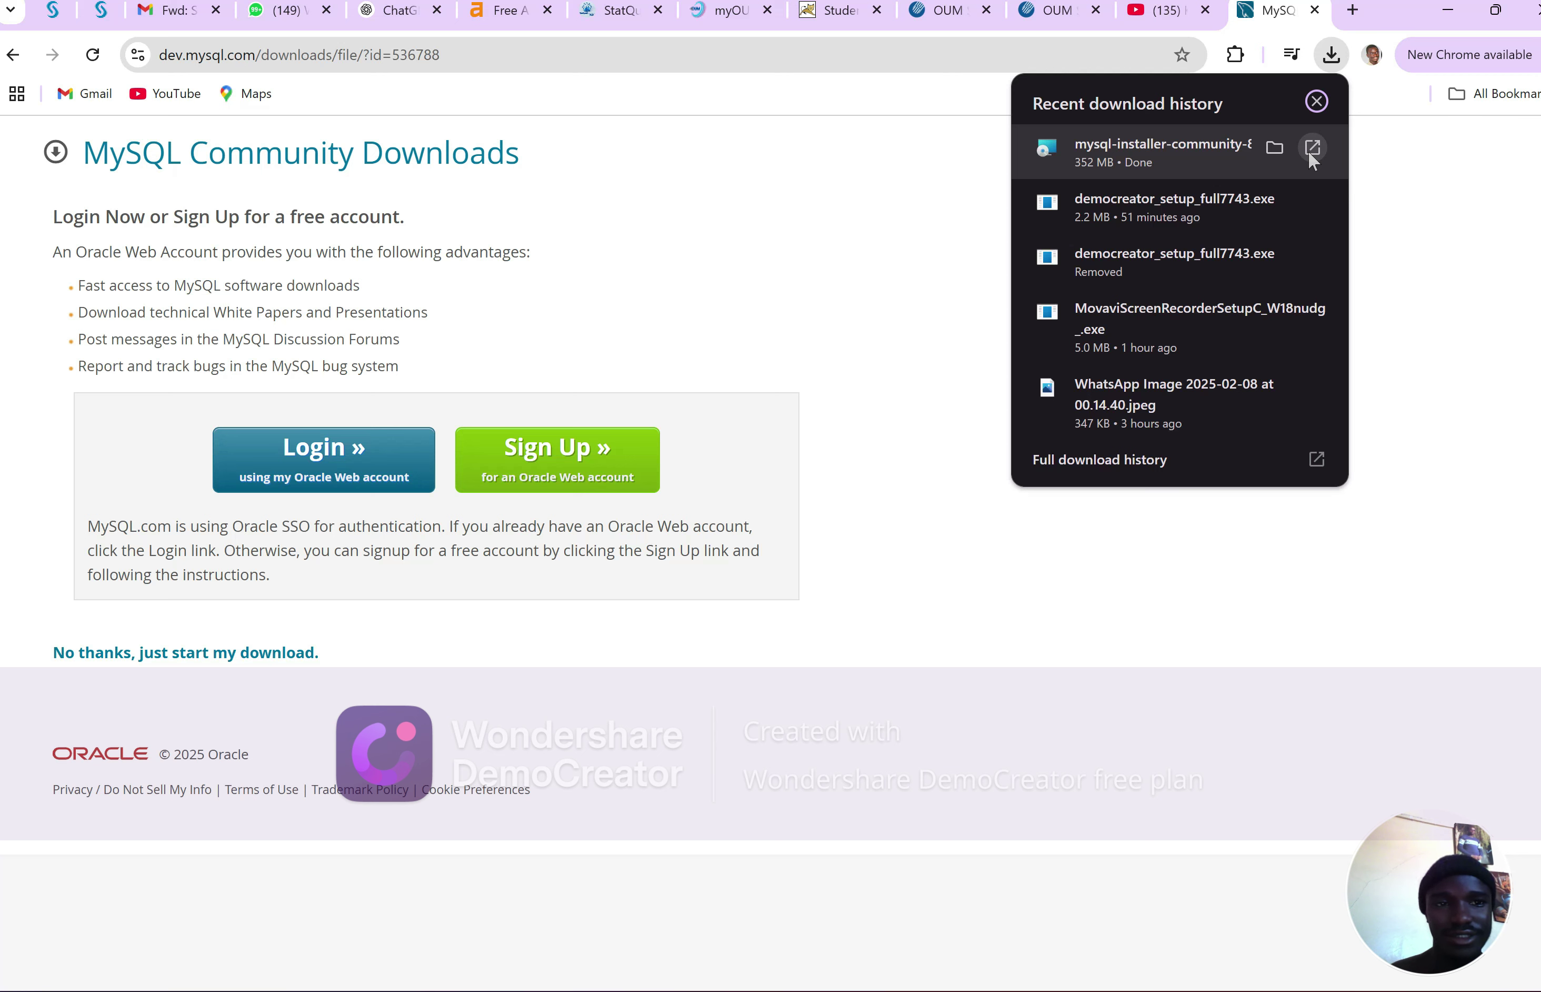
{"action": "left_click", "coordinate": [1440, 14]}
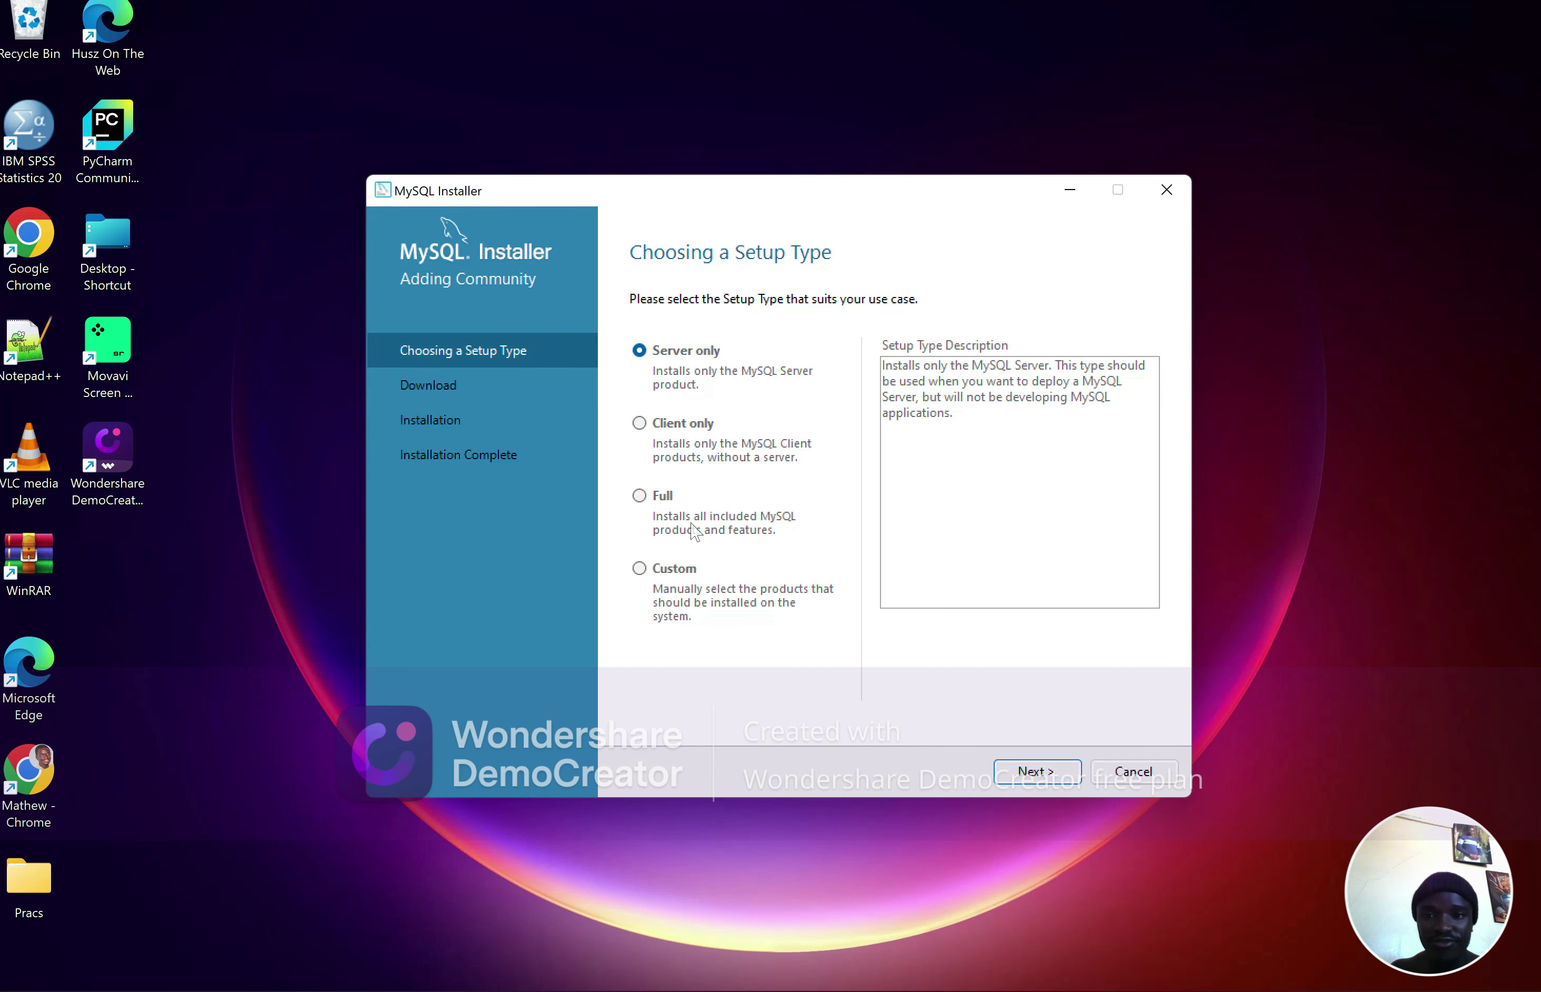
Pick the Custom setup type and add MySQL Server 8.0.41 - X64 to Products To Be Installed
{"action": "left_click", "coordinate": [639, 569]}
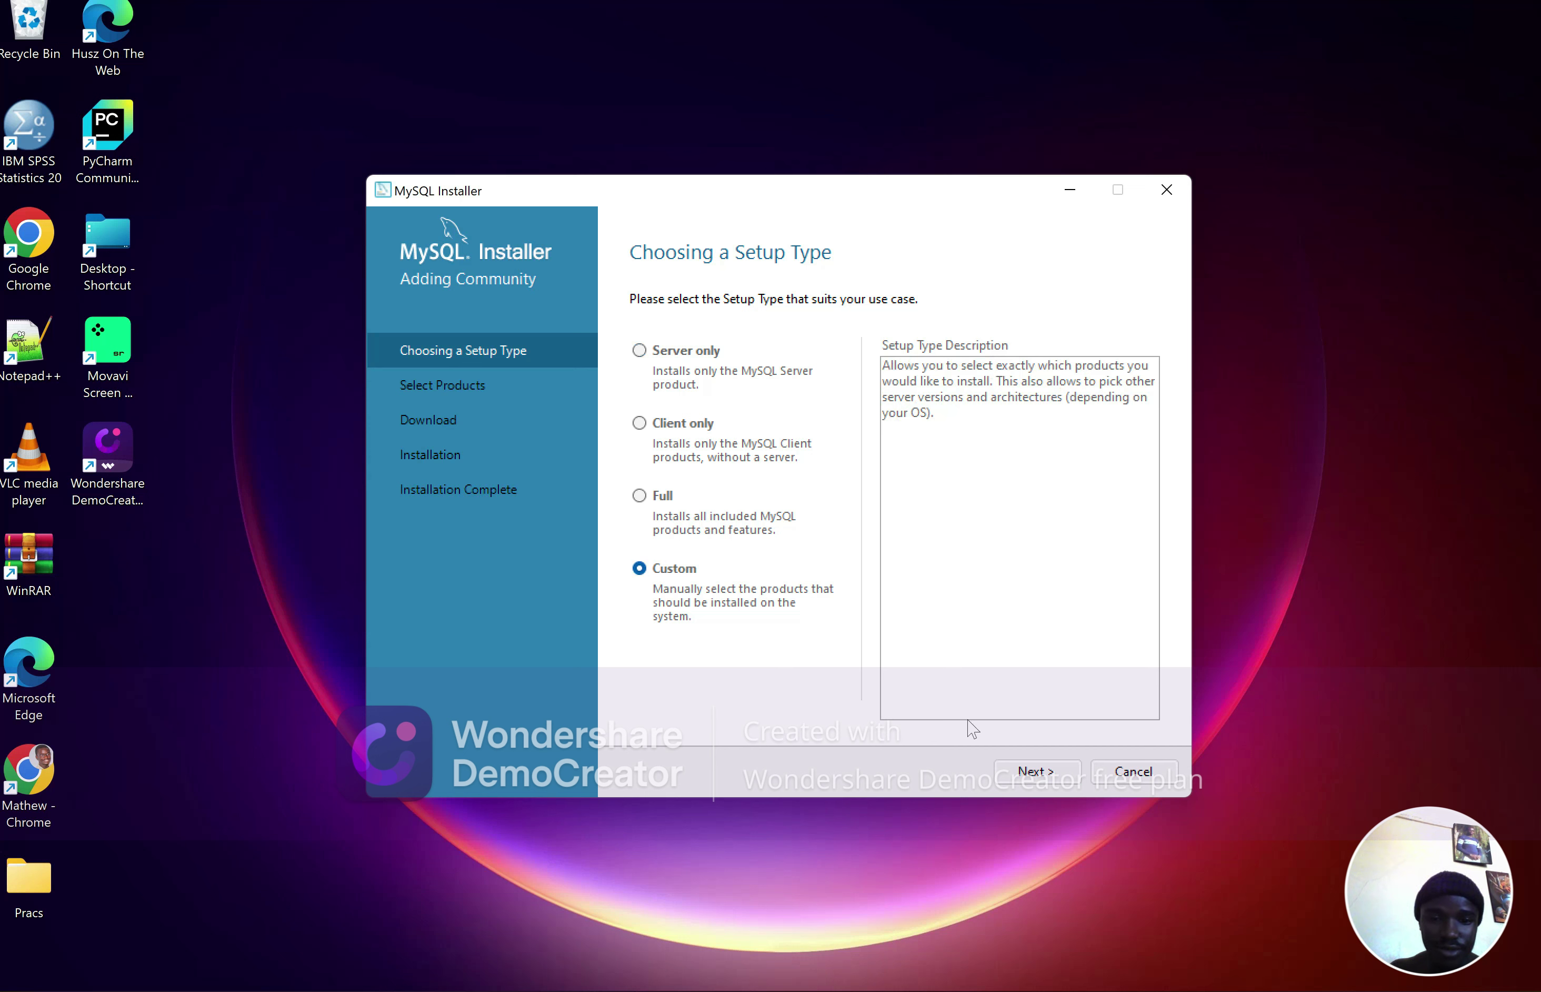
{"action": "left_click", "coordinate": [1000, 769]}
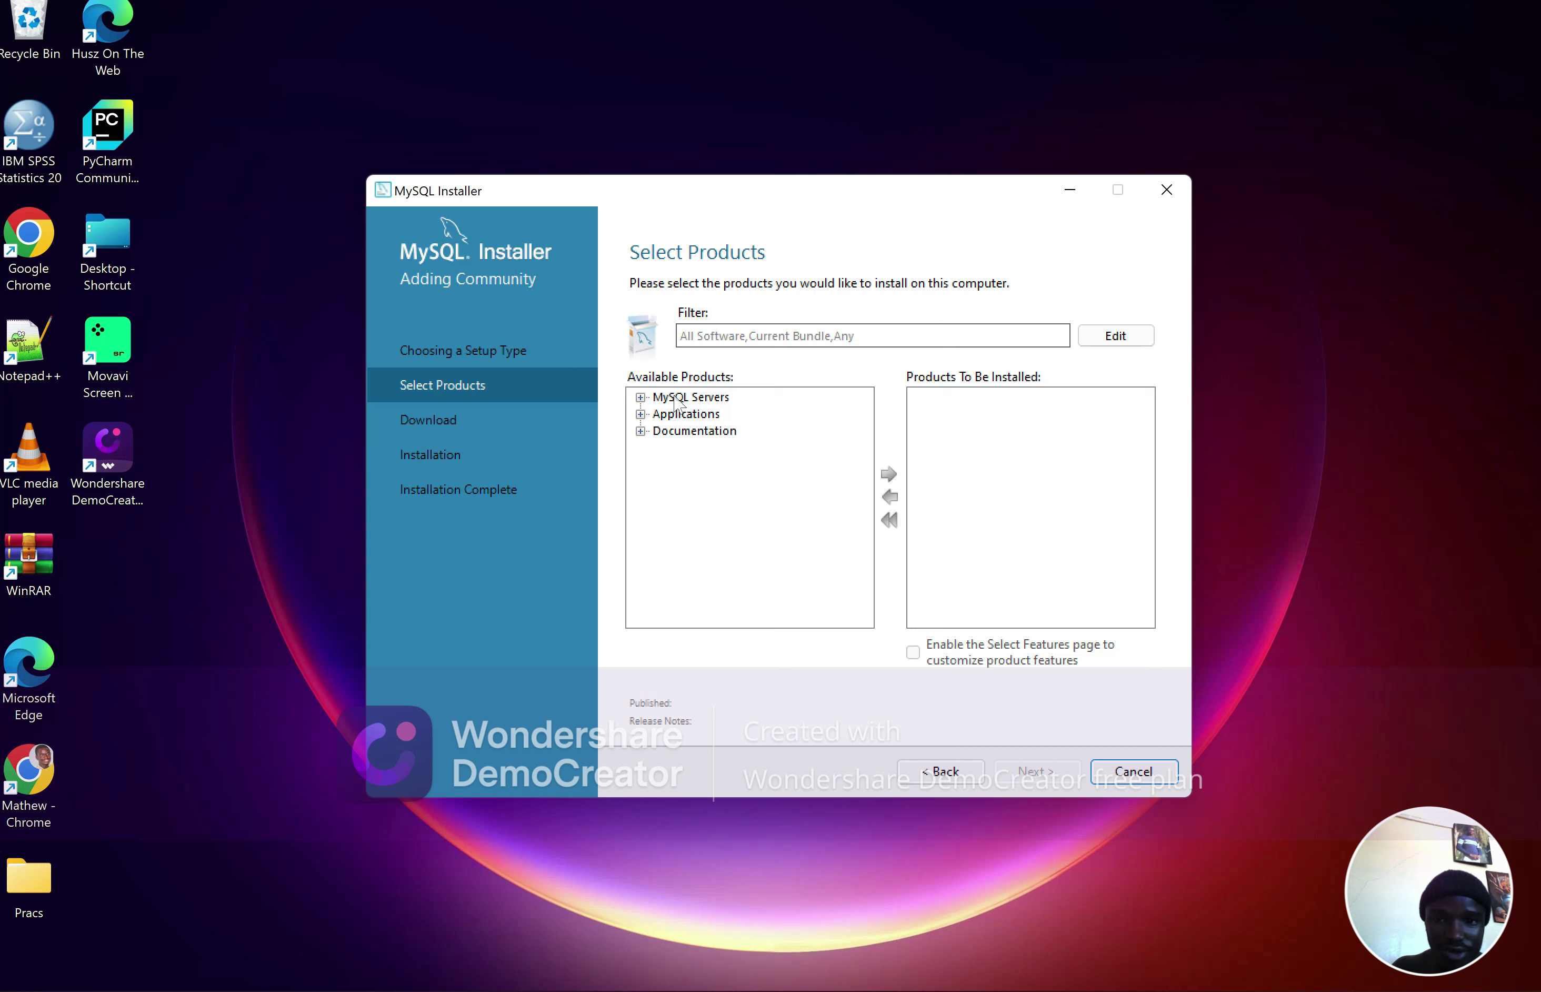
{"action": "left_click", "coordinate": [640, 397]}
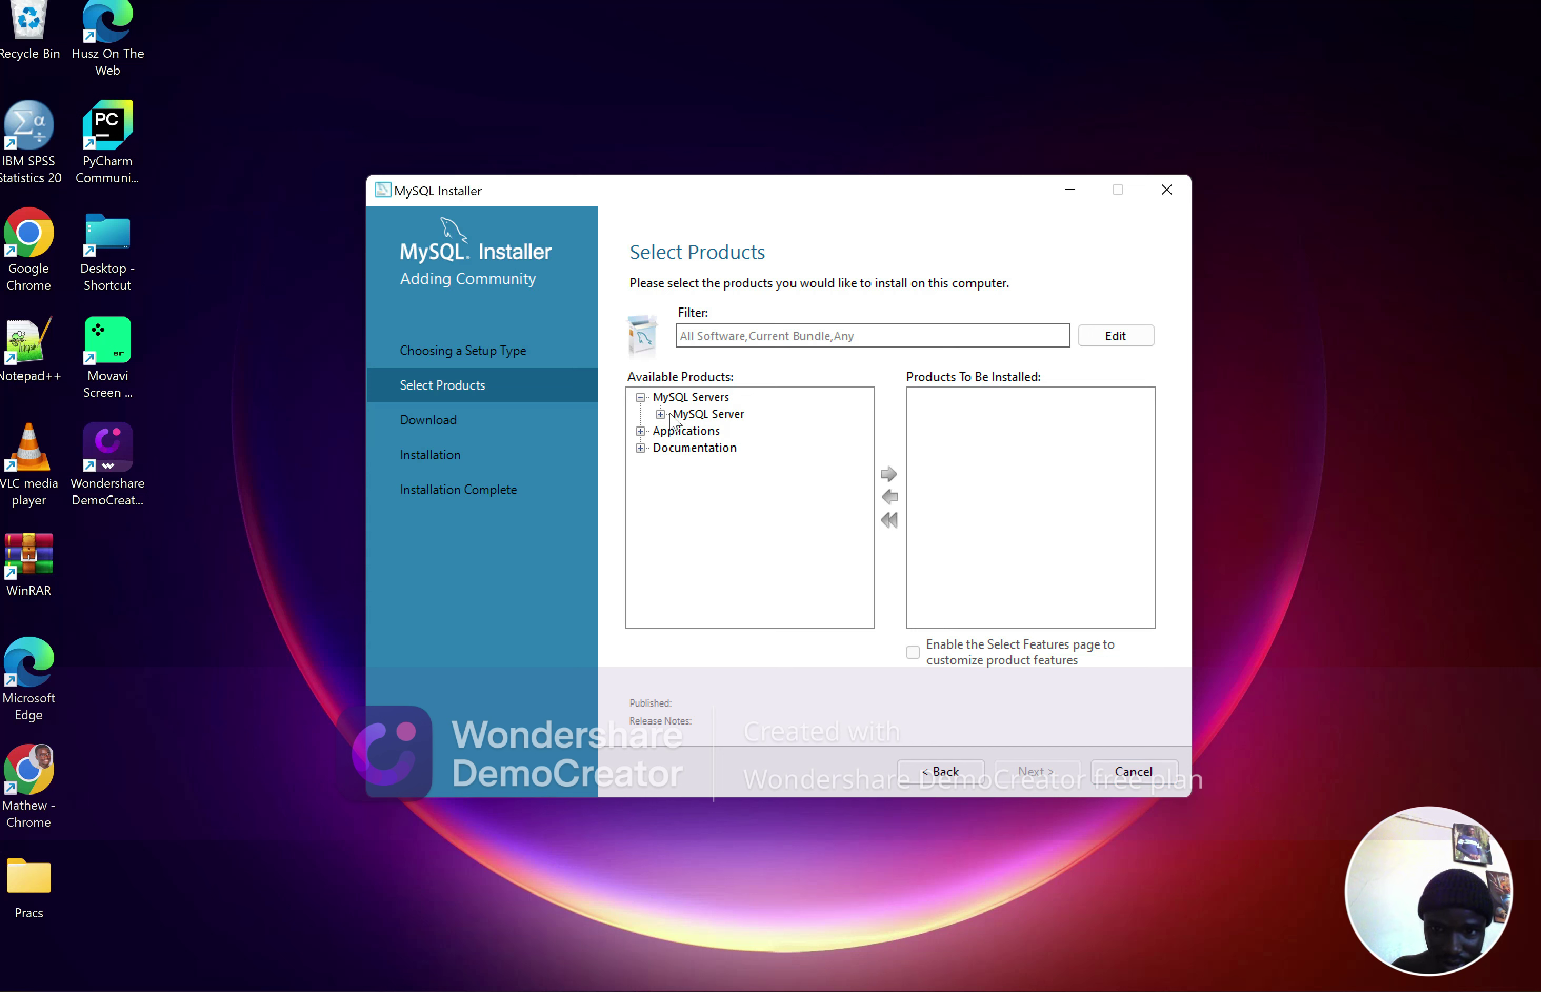
{"action": "left_click", "coordinate": [661, 414]}
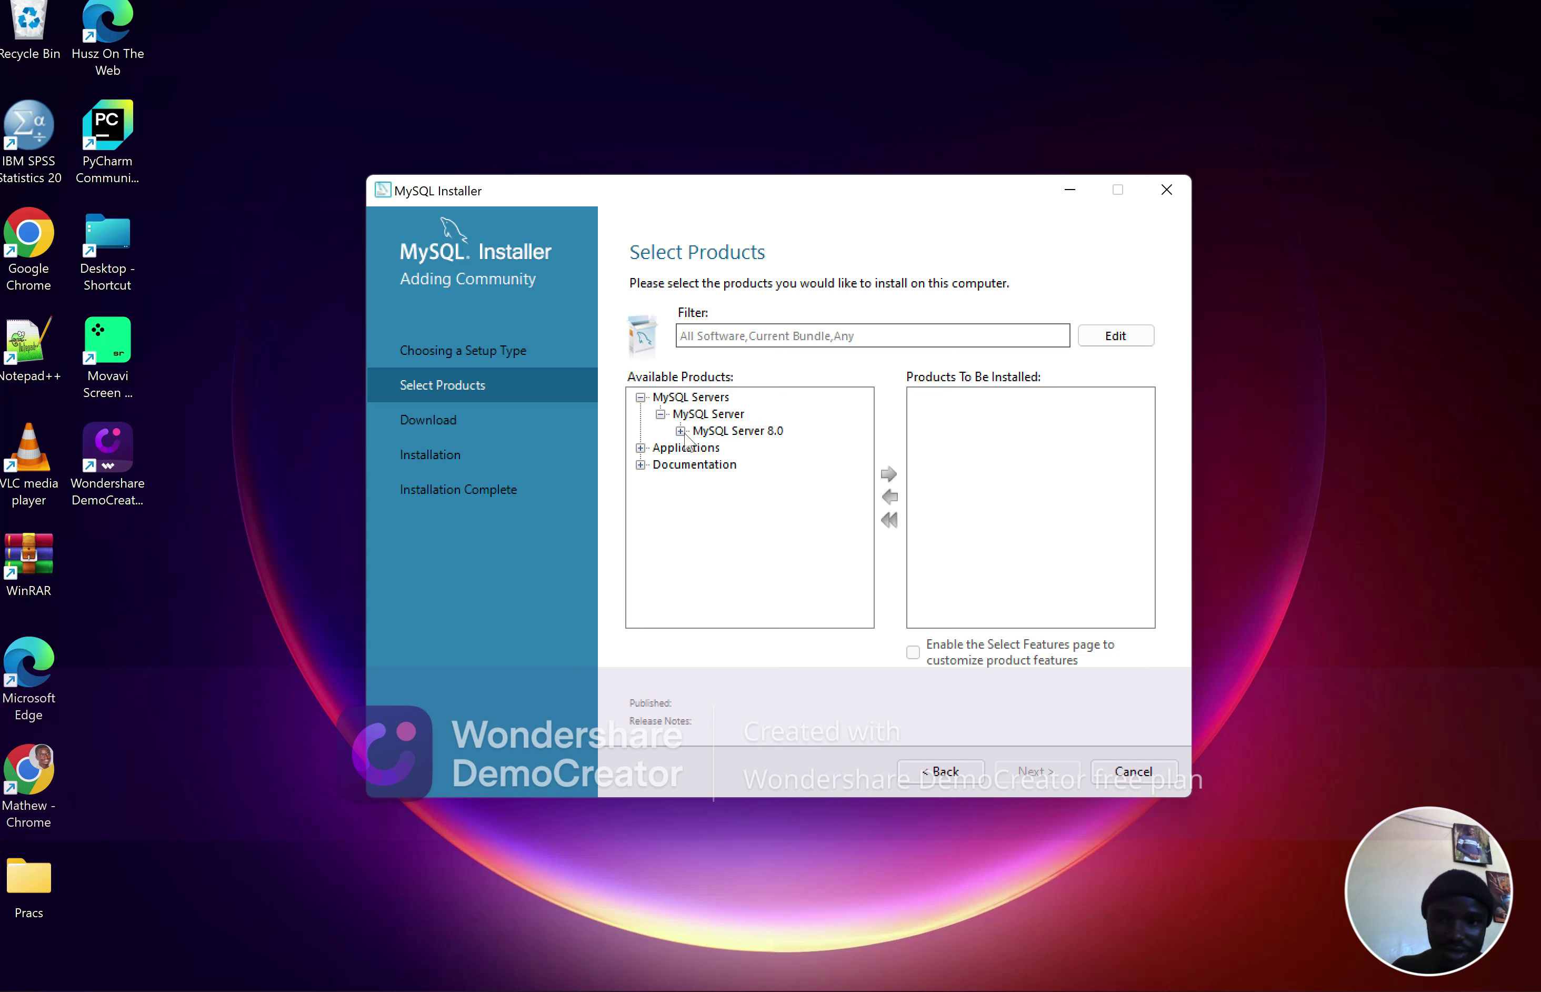
{"action": "left_click", "coordinate": [680, 431]}
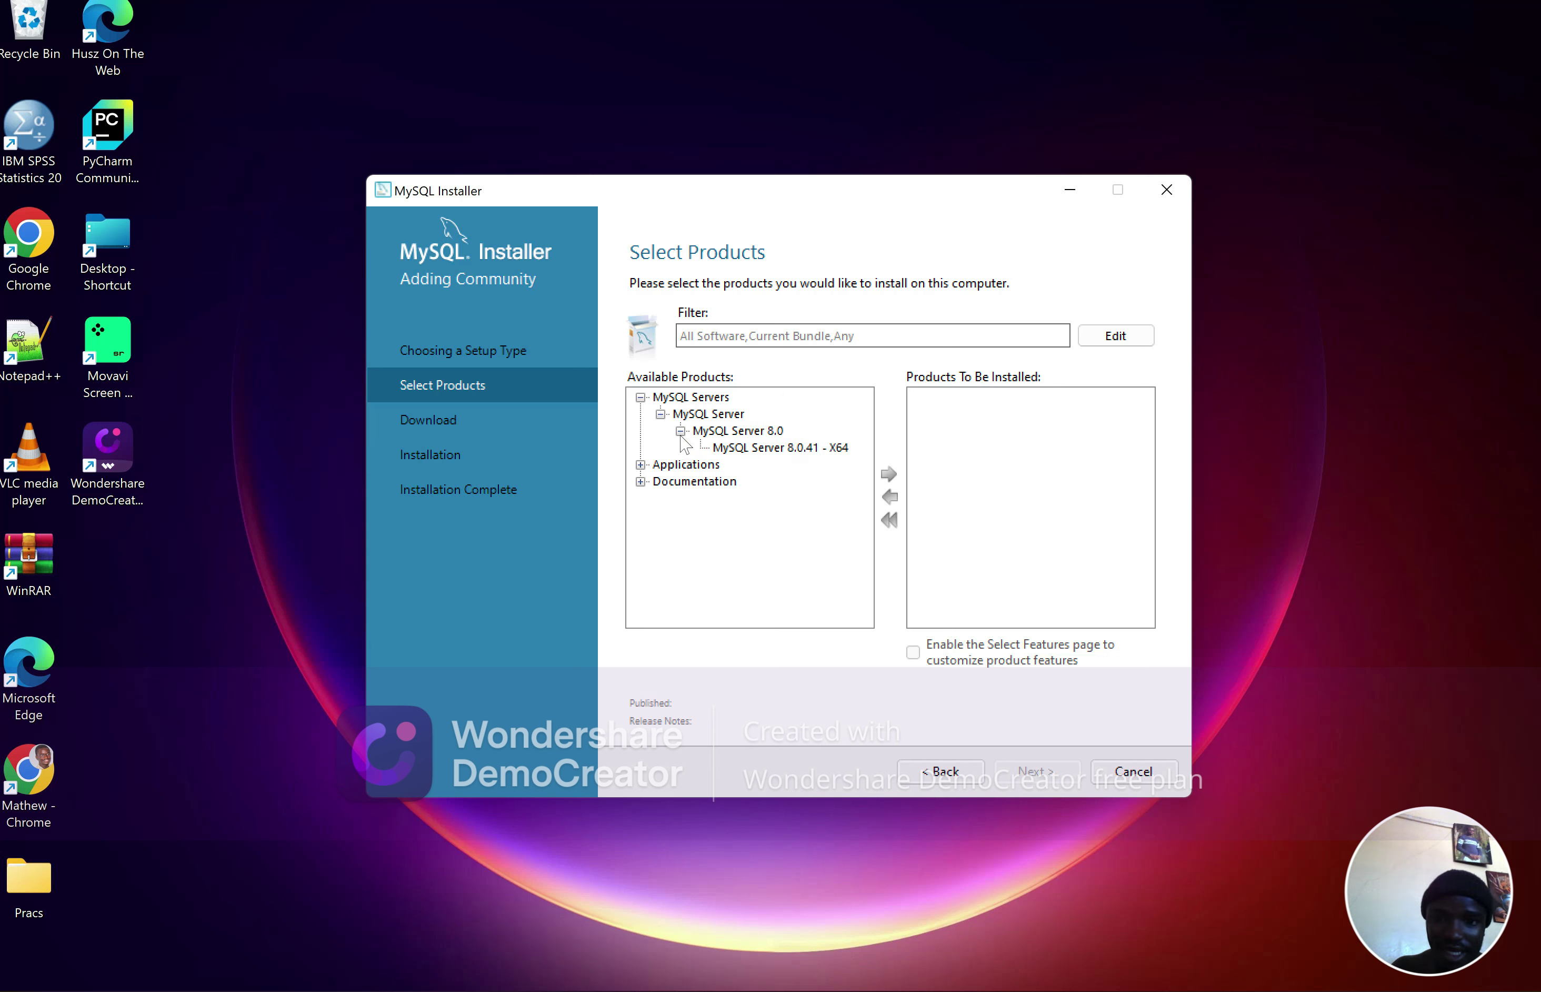
{"action": "left_click", "coordinate": [779, 448]}
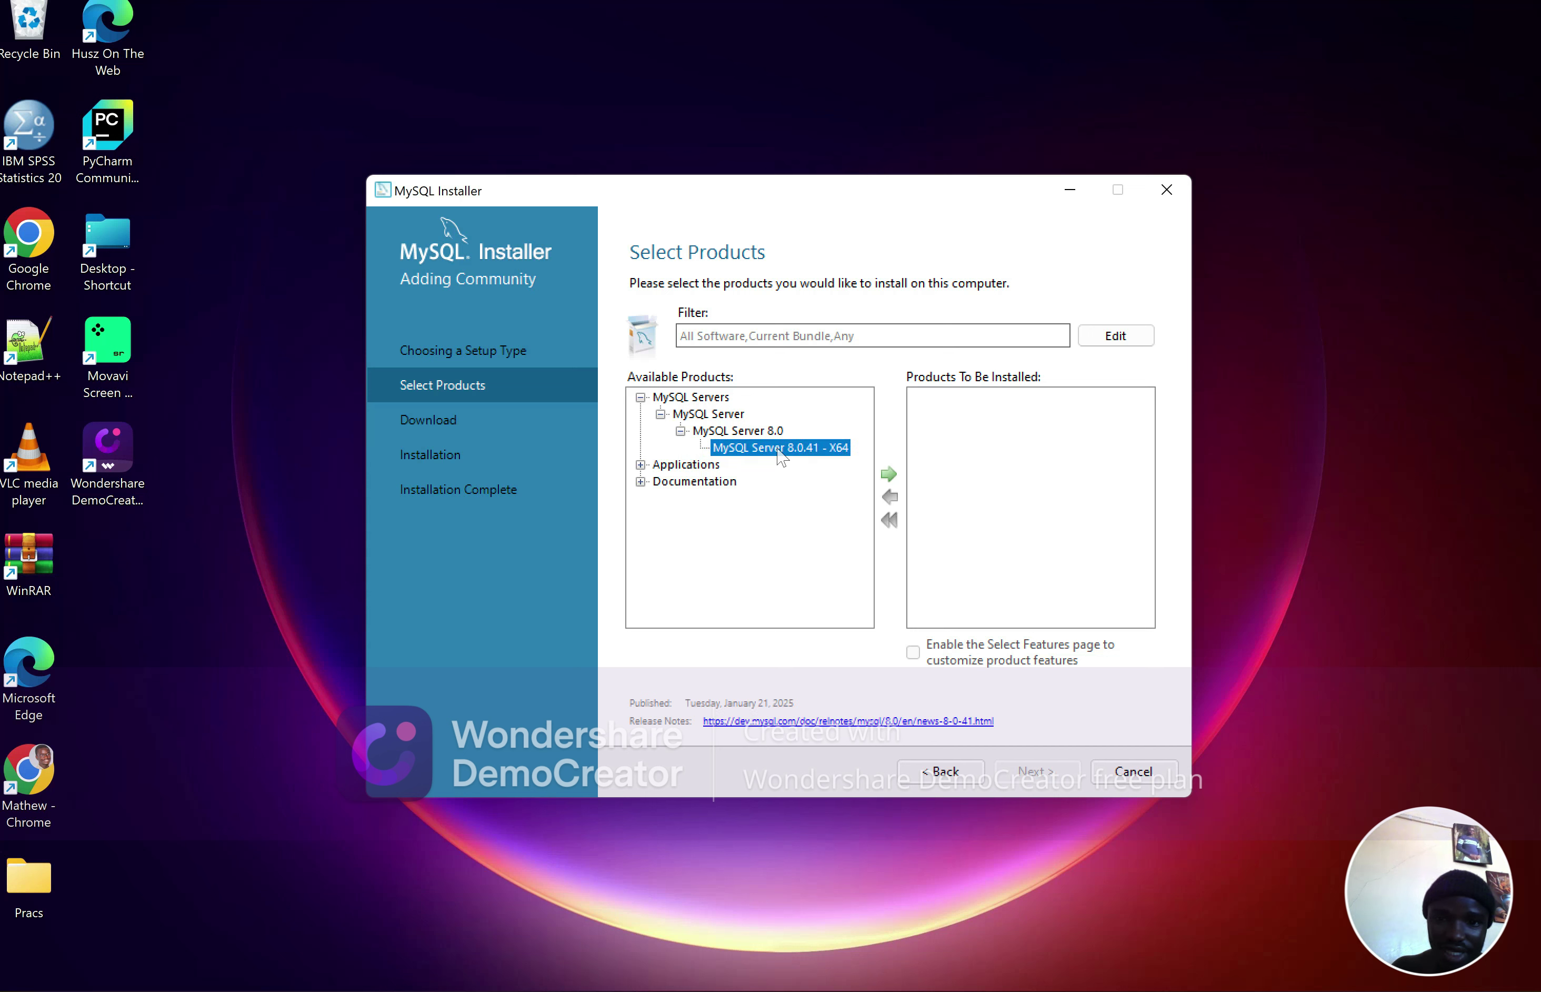
{"action": "left_click", "coordinate": [889, 474]}
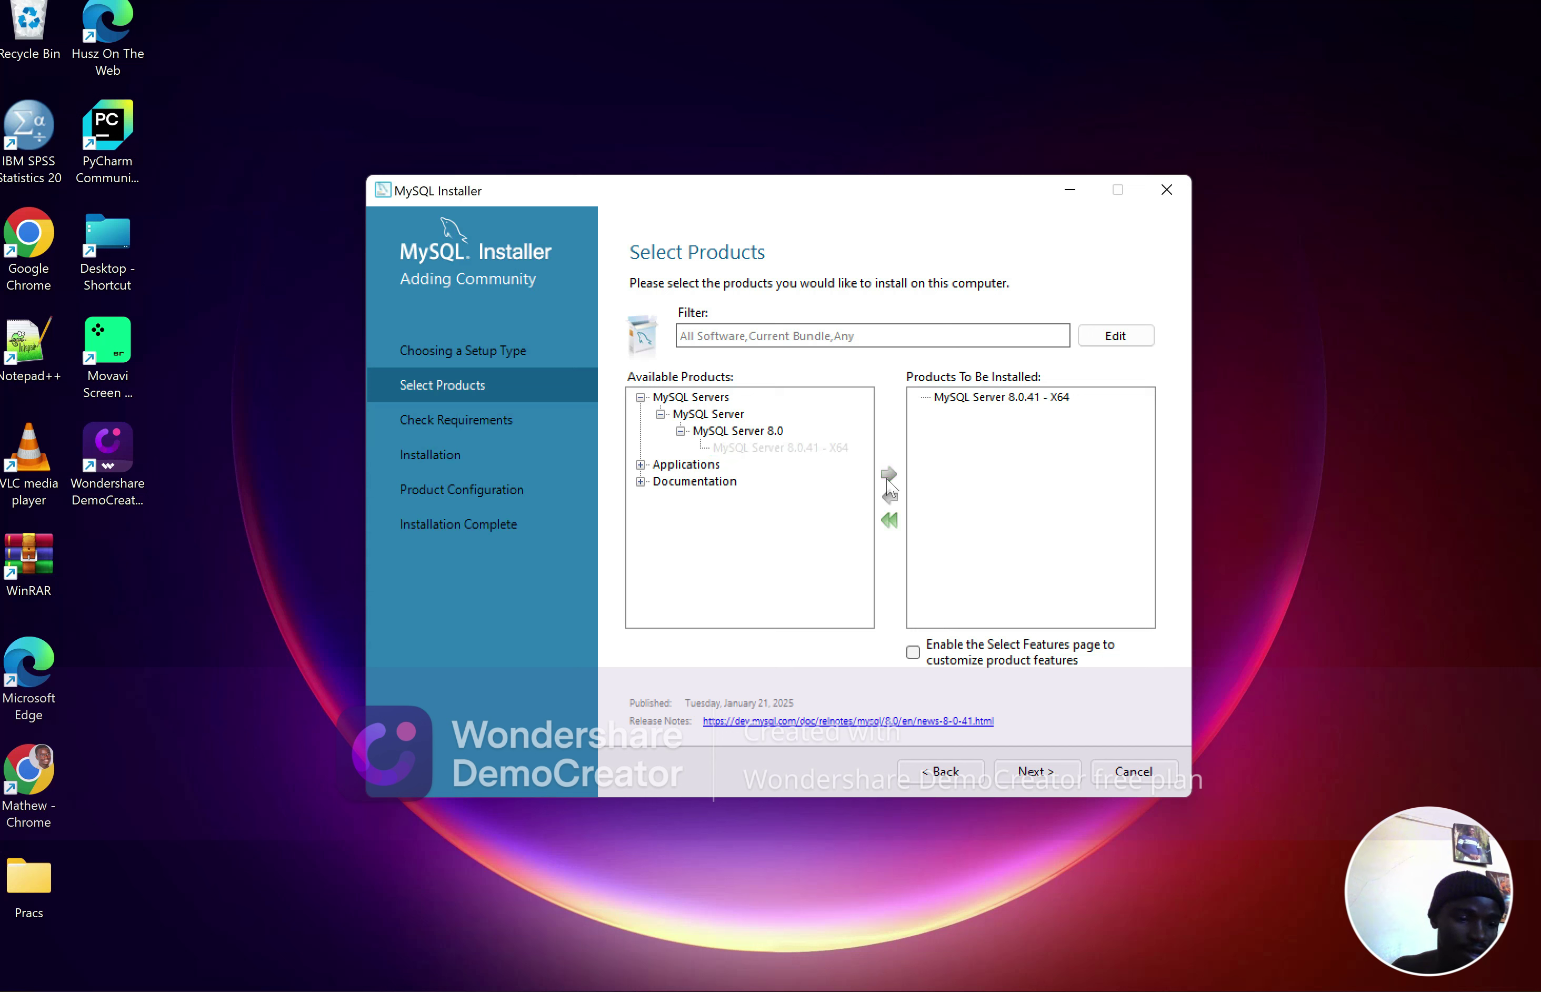
Add MySQL Workbench 8.0.41 from the Applications group to the install list
{"action": "left_click", "coordinate": [641, 465]}
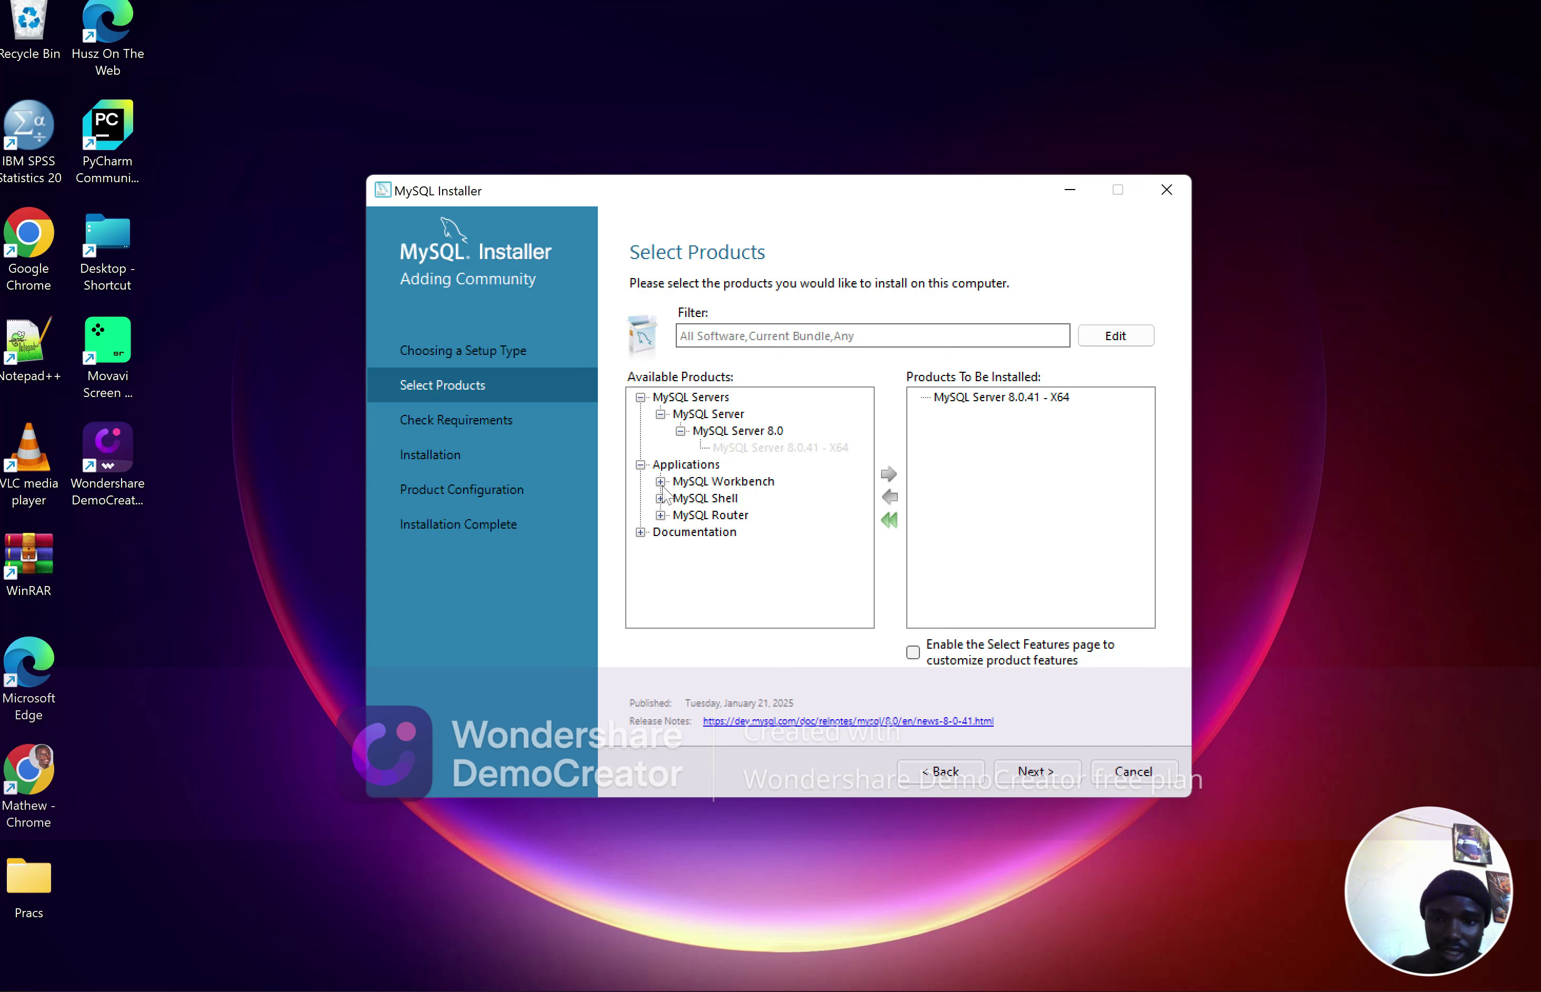
{"action": "left_click", "coordinate": [661, 481]}
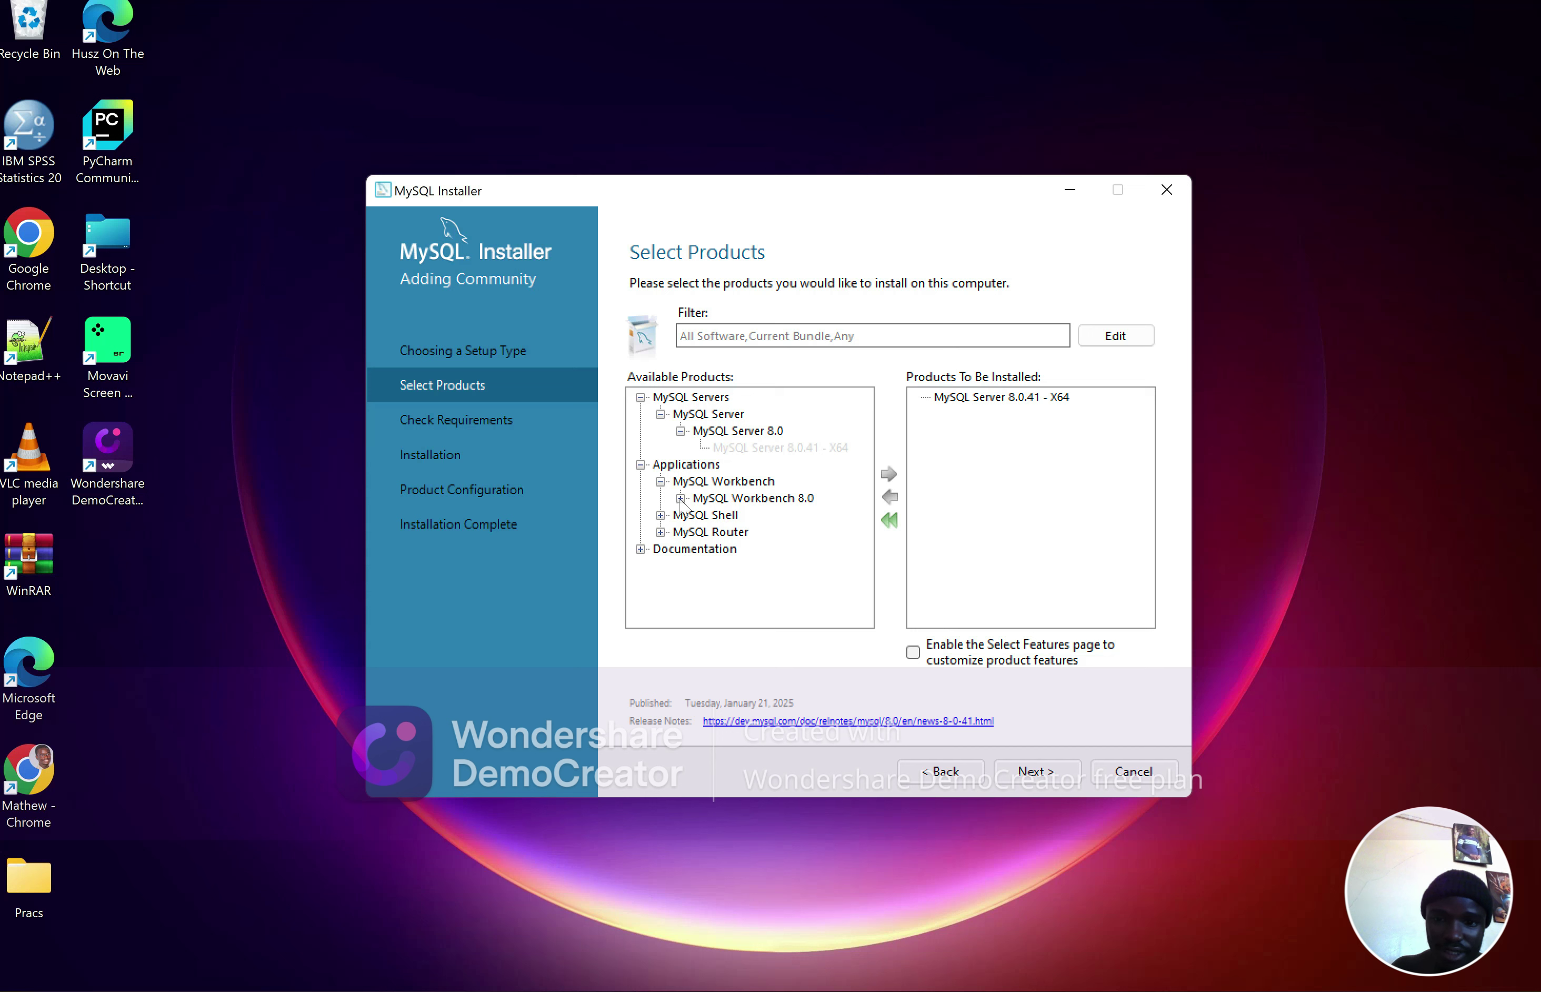
{"action": "left_click", "coordinate": [680, 497]}
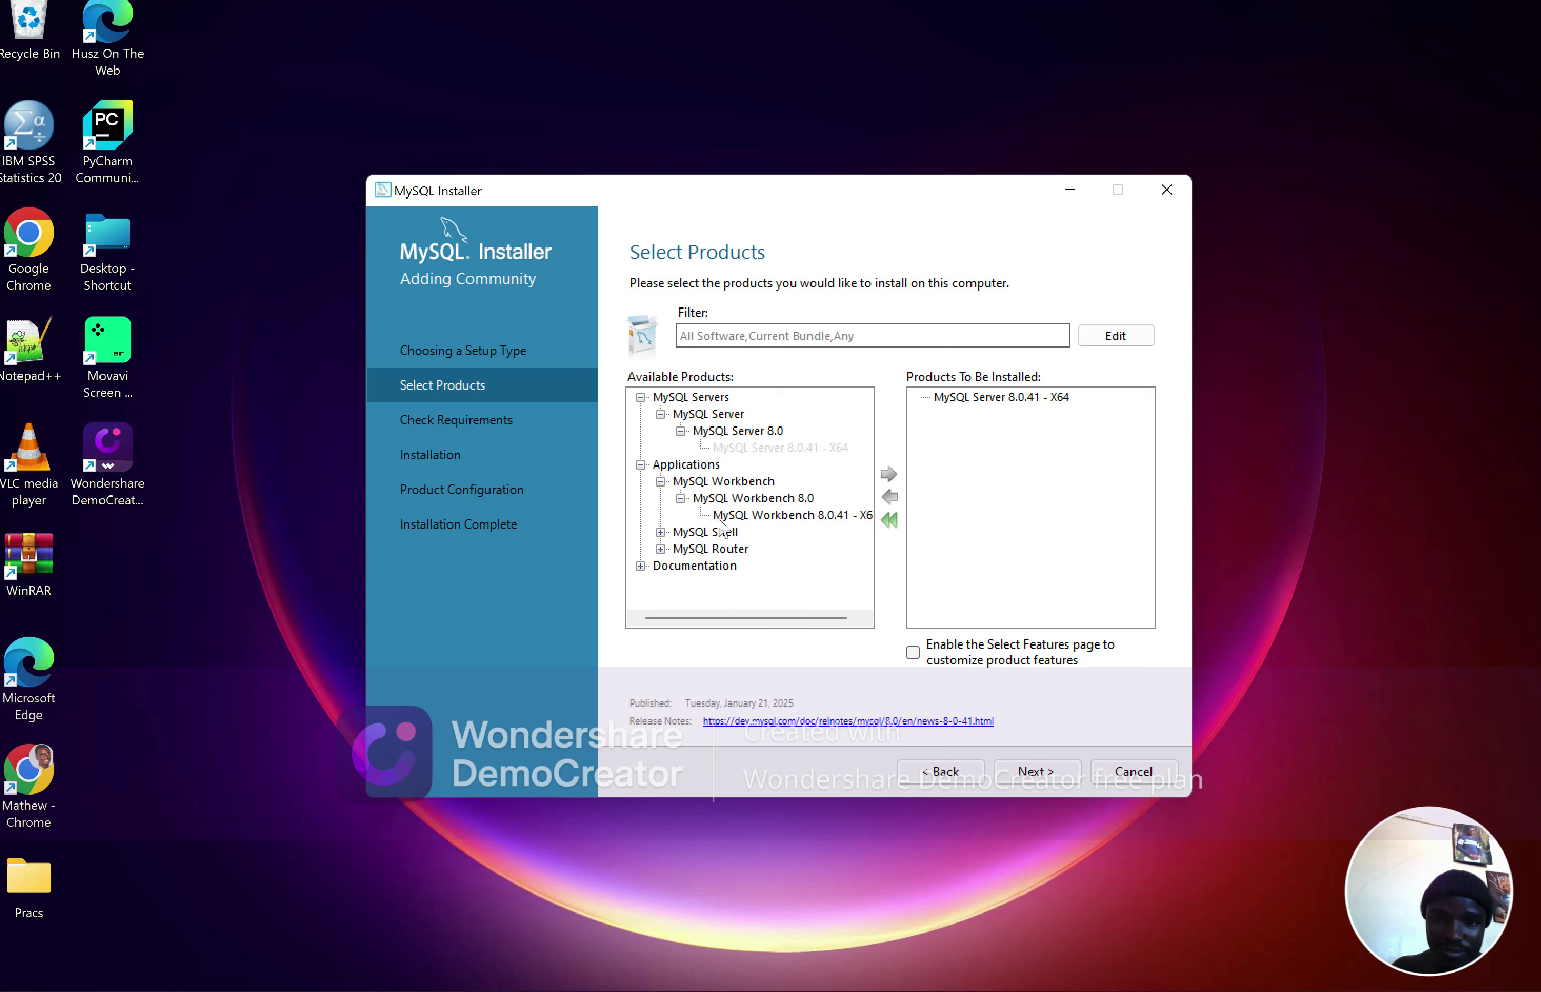
{"action": "left_click", "coordinate": [720, 517]}
{"action": "left_click", "coordinate": [889, 474]}
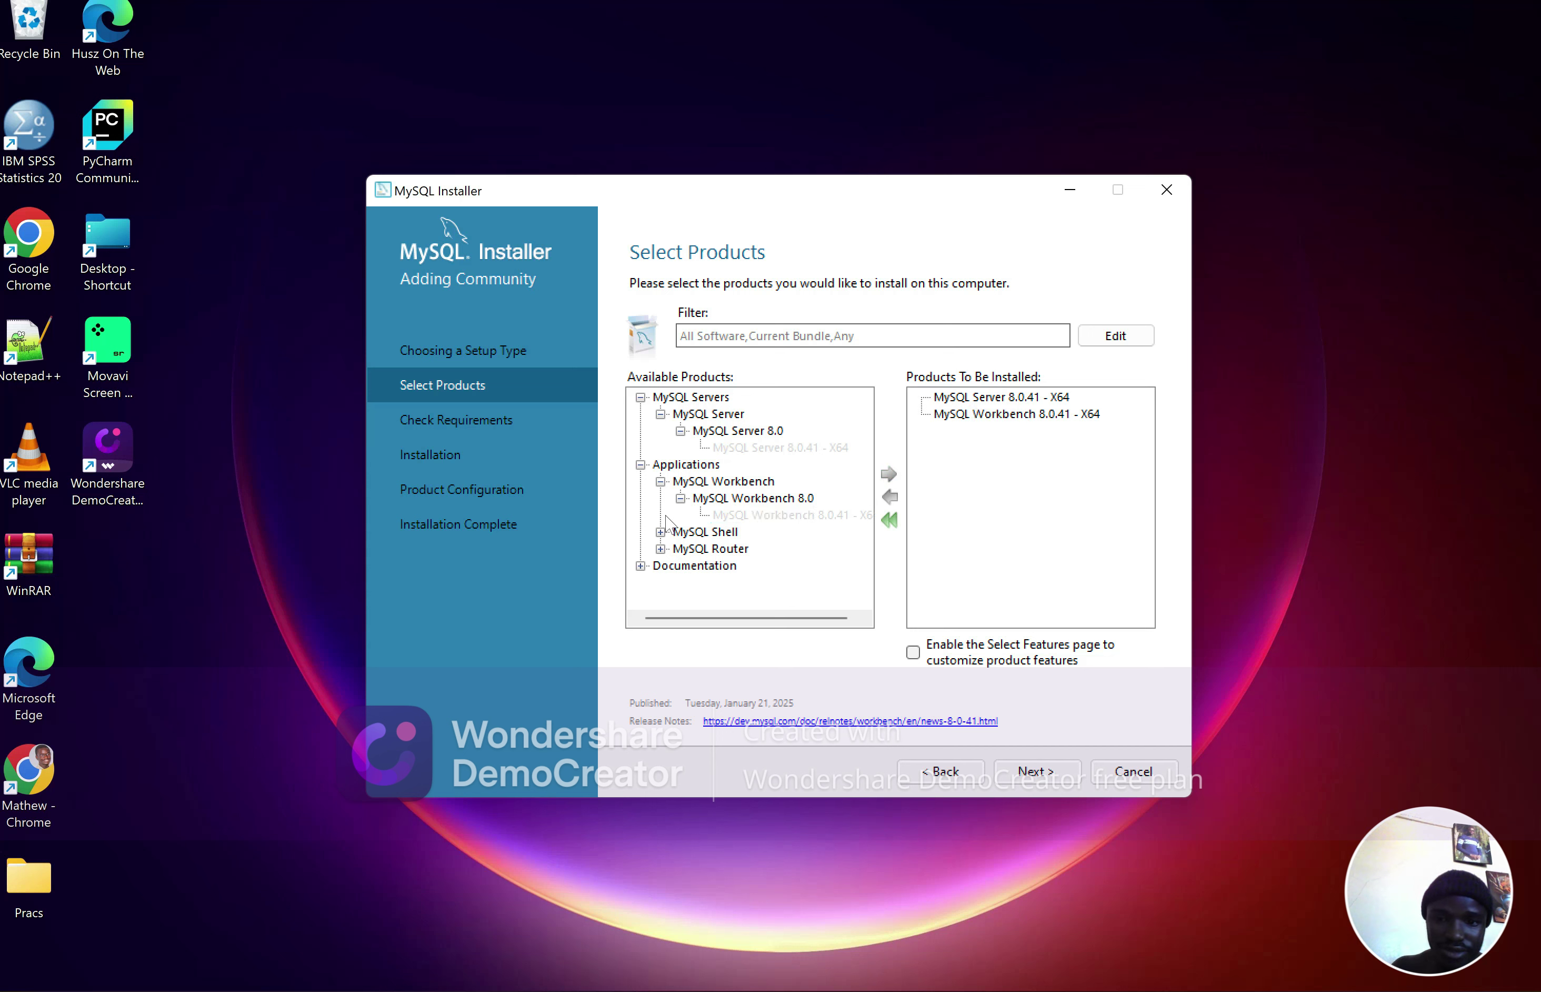
Add MySQL Shell 8.0.41 - X64 to the install list and continue to the requirements check
{"action": "left_click", "coordinate": [660, 532]}
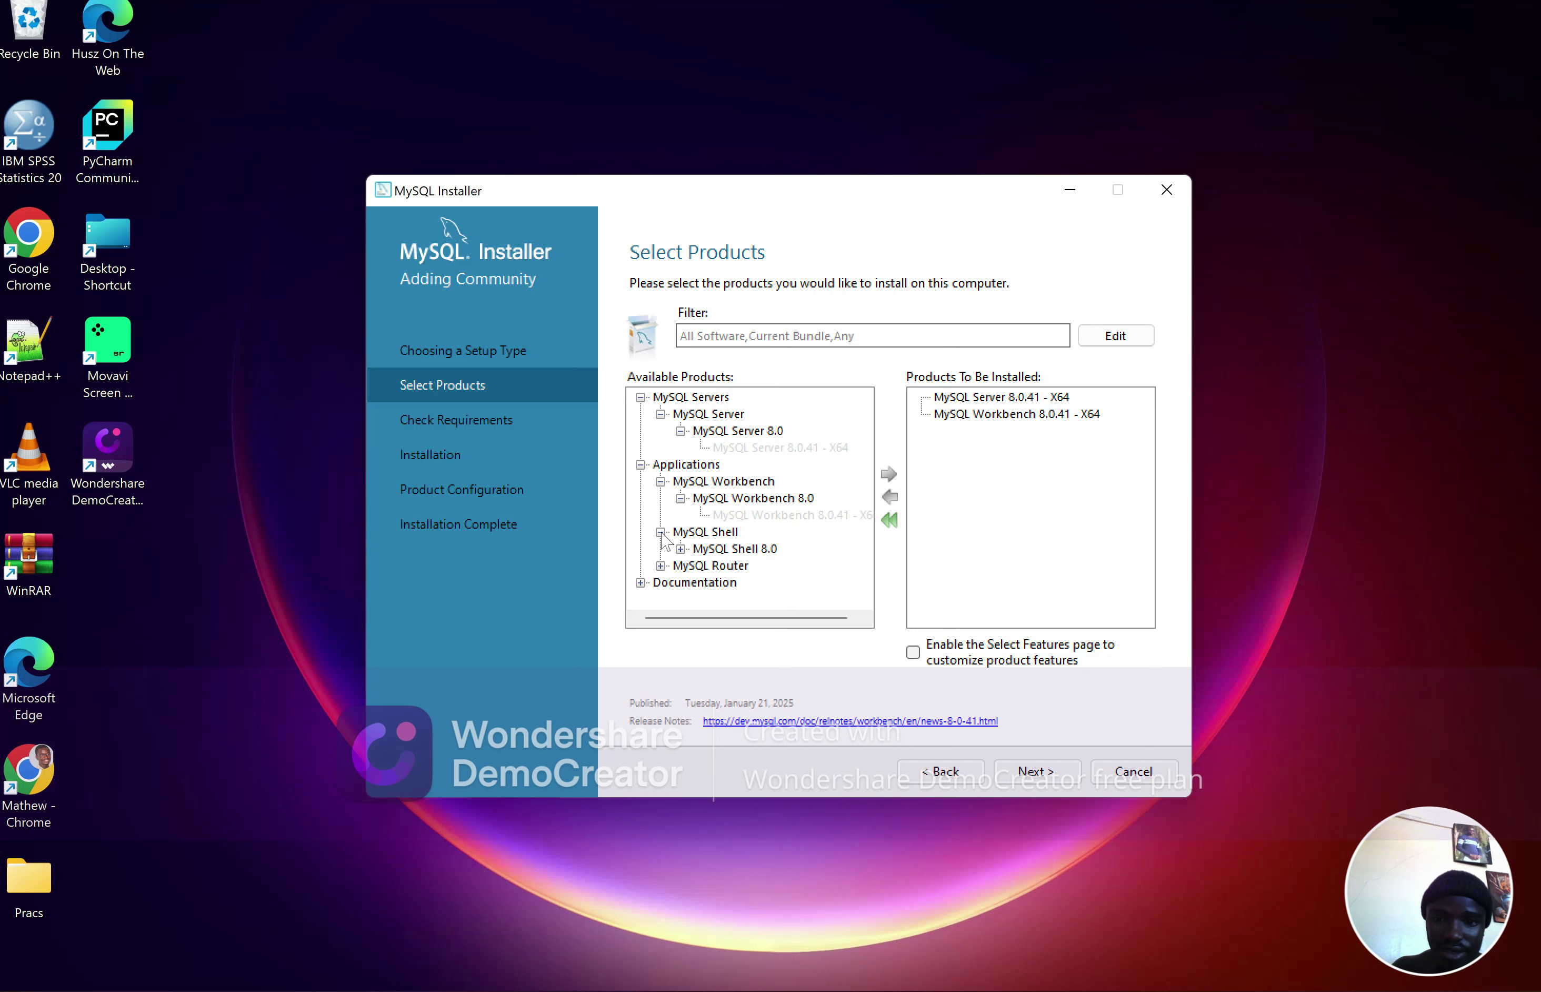
{"action": "left_click", "coordinate": [681, 549]}
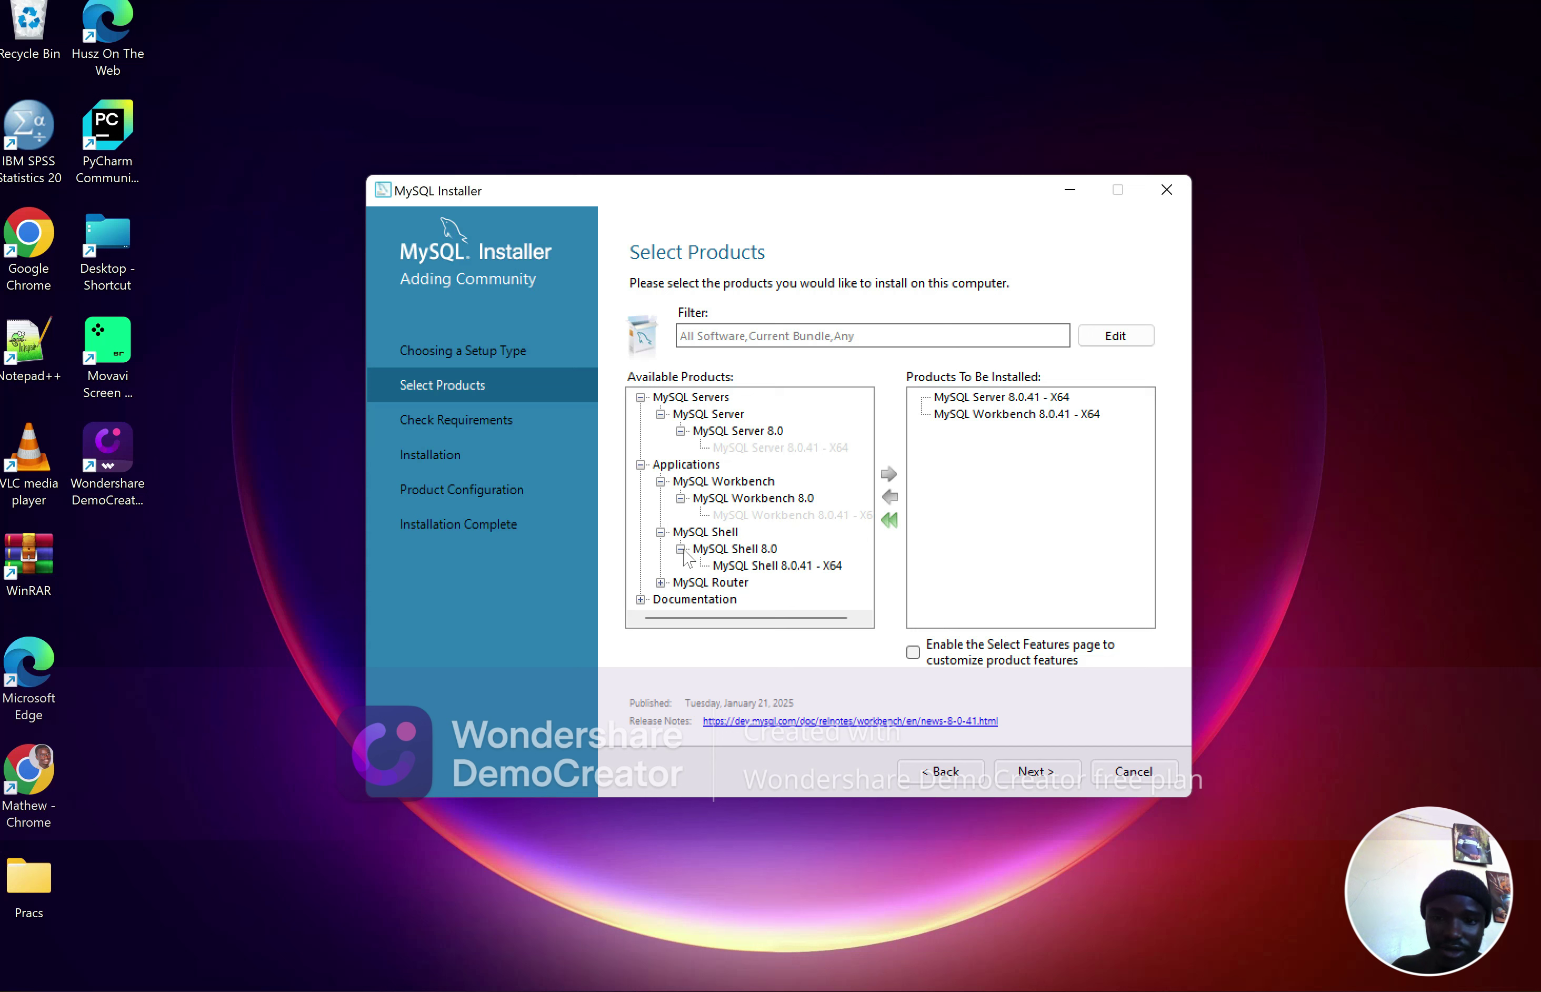
{"action": "left_click", "coordinate": [728, 566]}
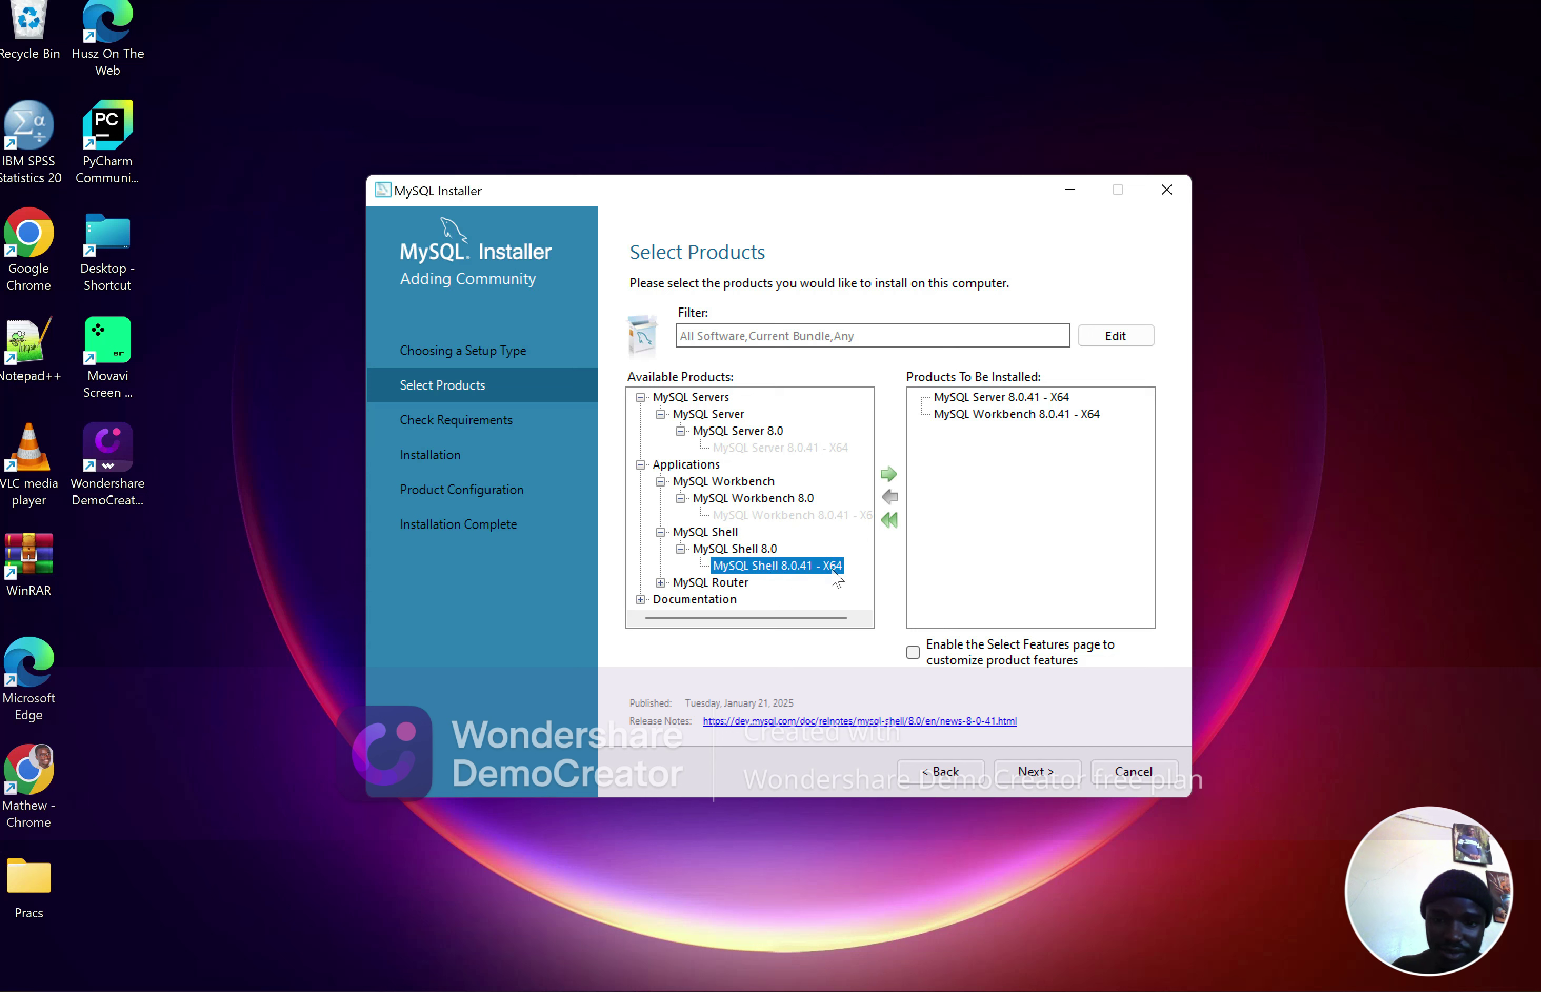
{"action": "left_click", "coordinate": [888, 474]}
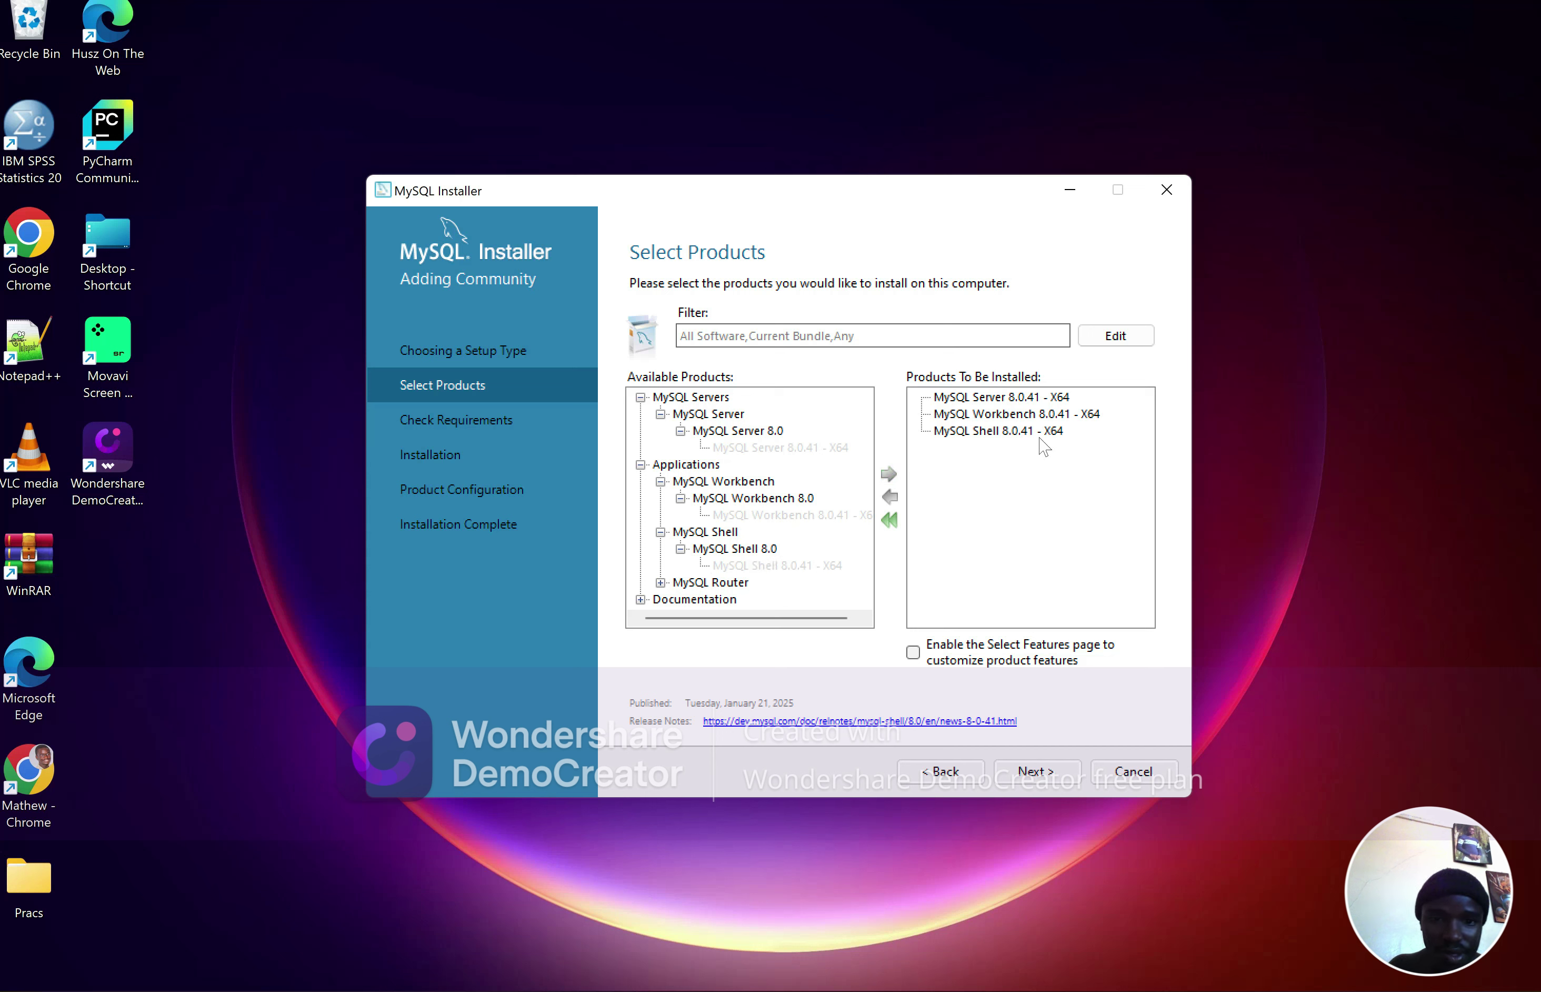
{"action": "left_click", "coordinate": [1029, 773]}
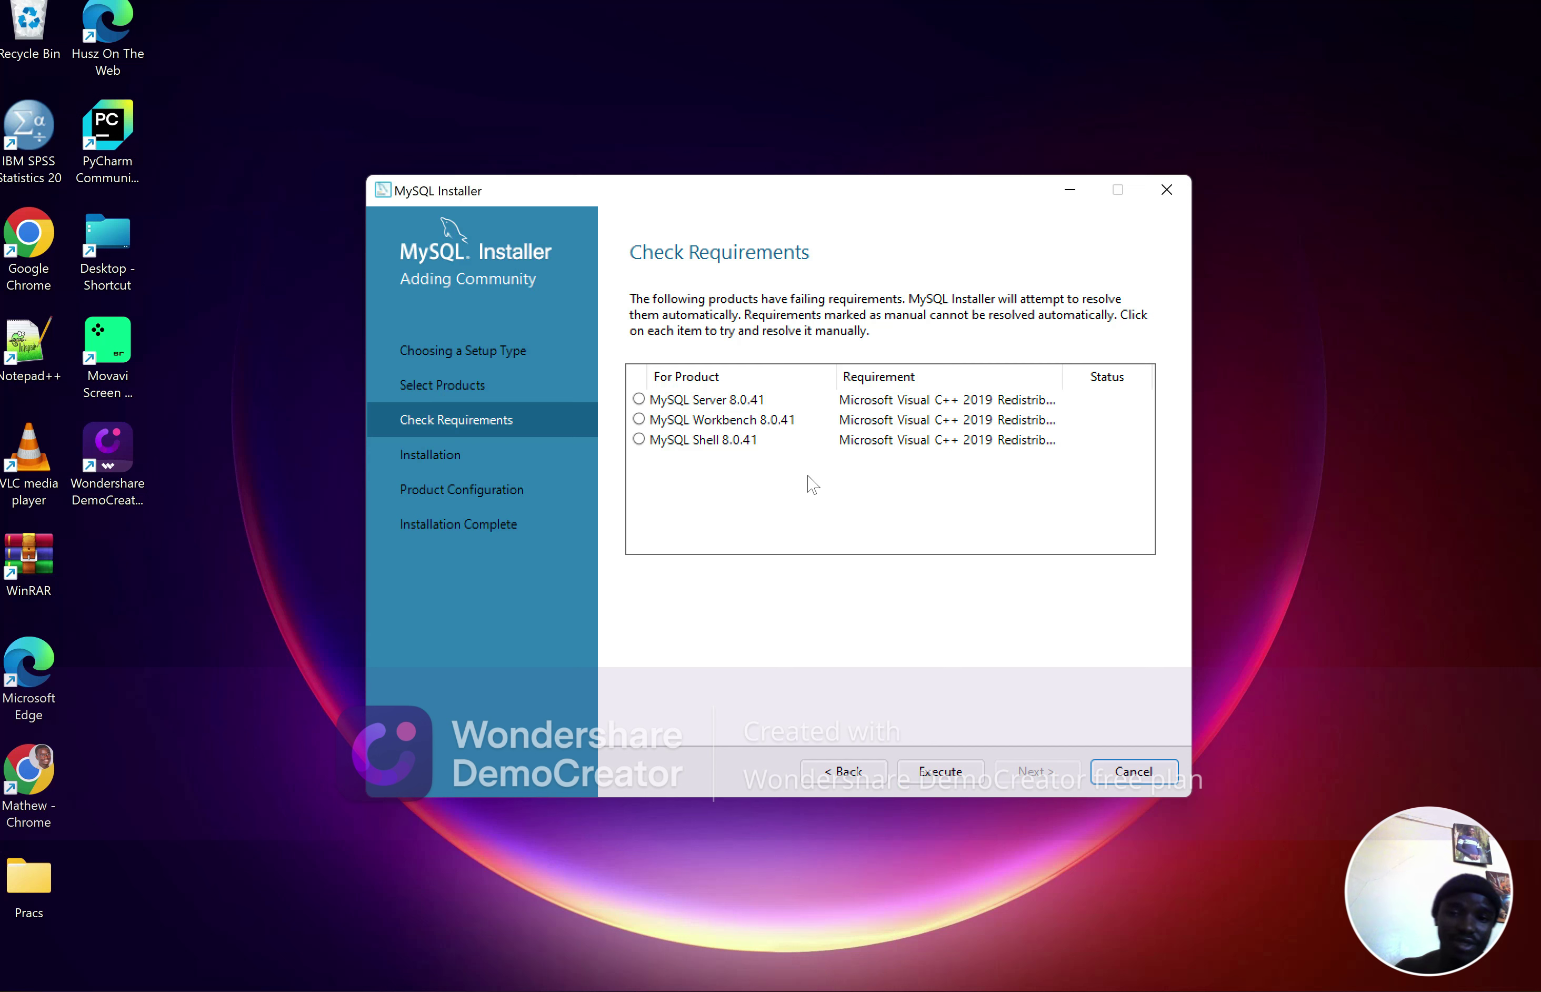
Install the Microsoft Visual C++ Redistributable after accepting its license terms
{"action": "left_click", "coordinate": [940, 771]}
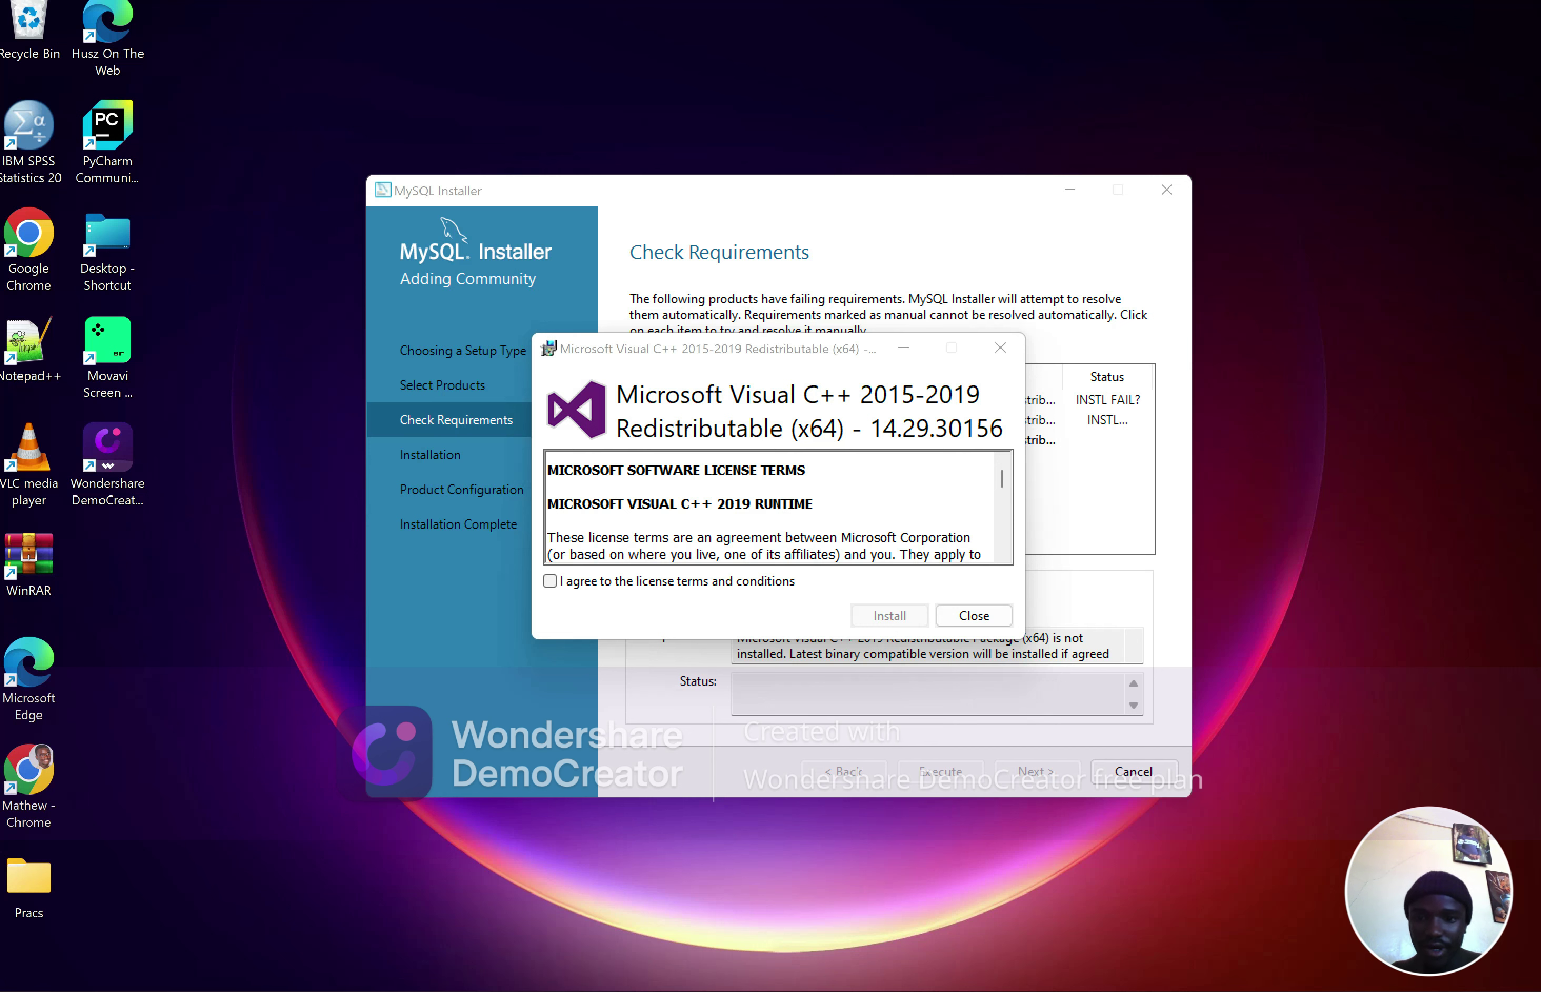
{"action": "scroll", "coordinate": [648, 518], "scroll_direction": "down", "scroll_amount": 5}
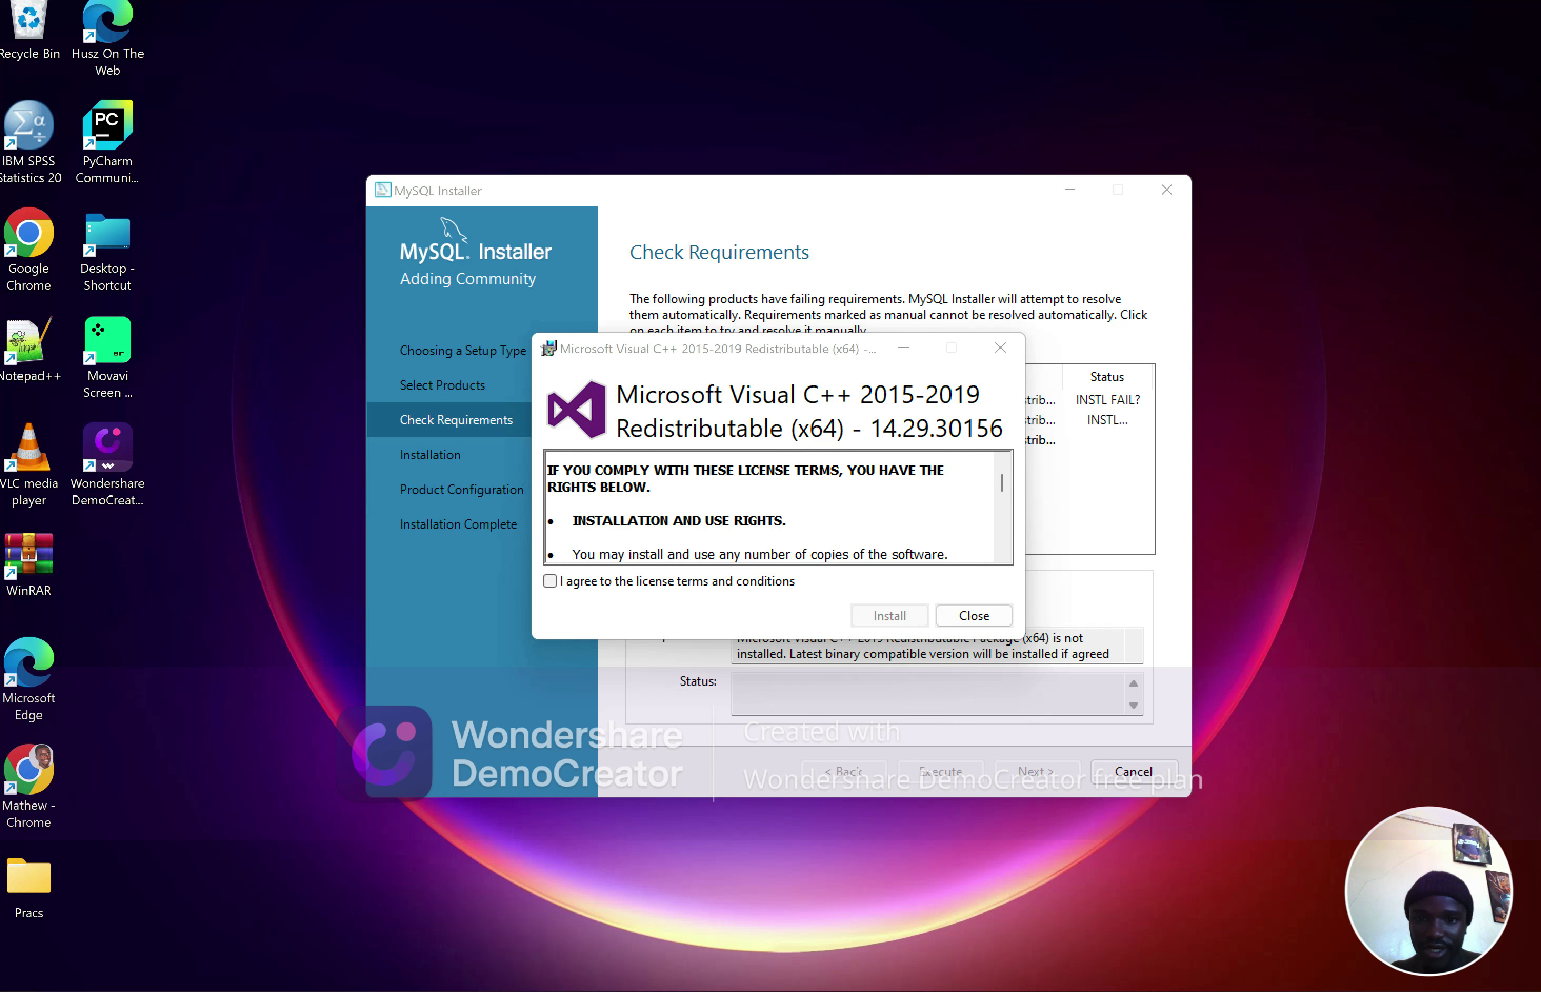
{"action": "left_click", "coordinate": [548, 580]}
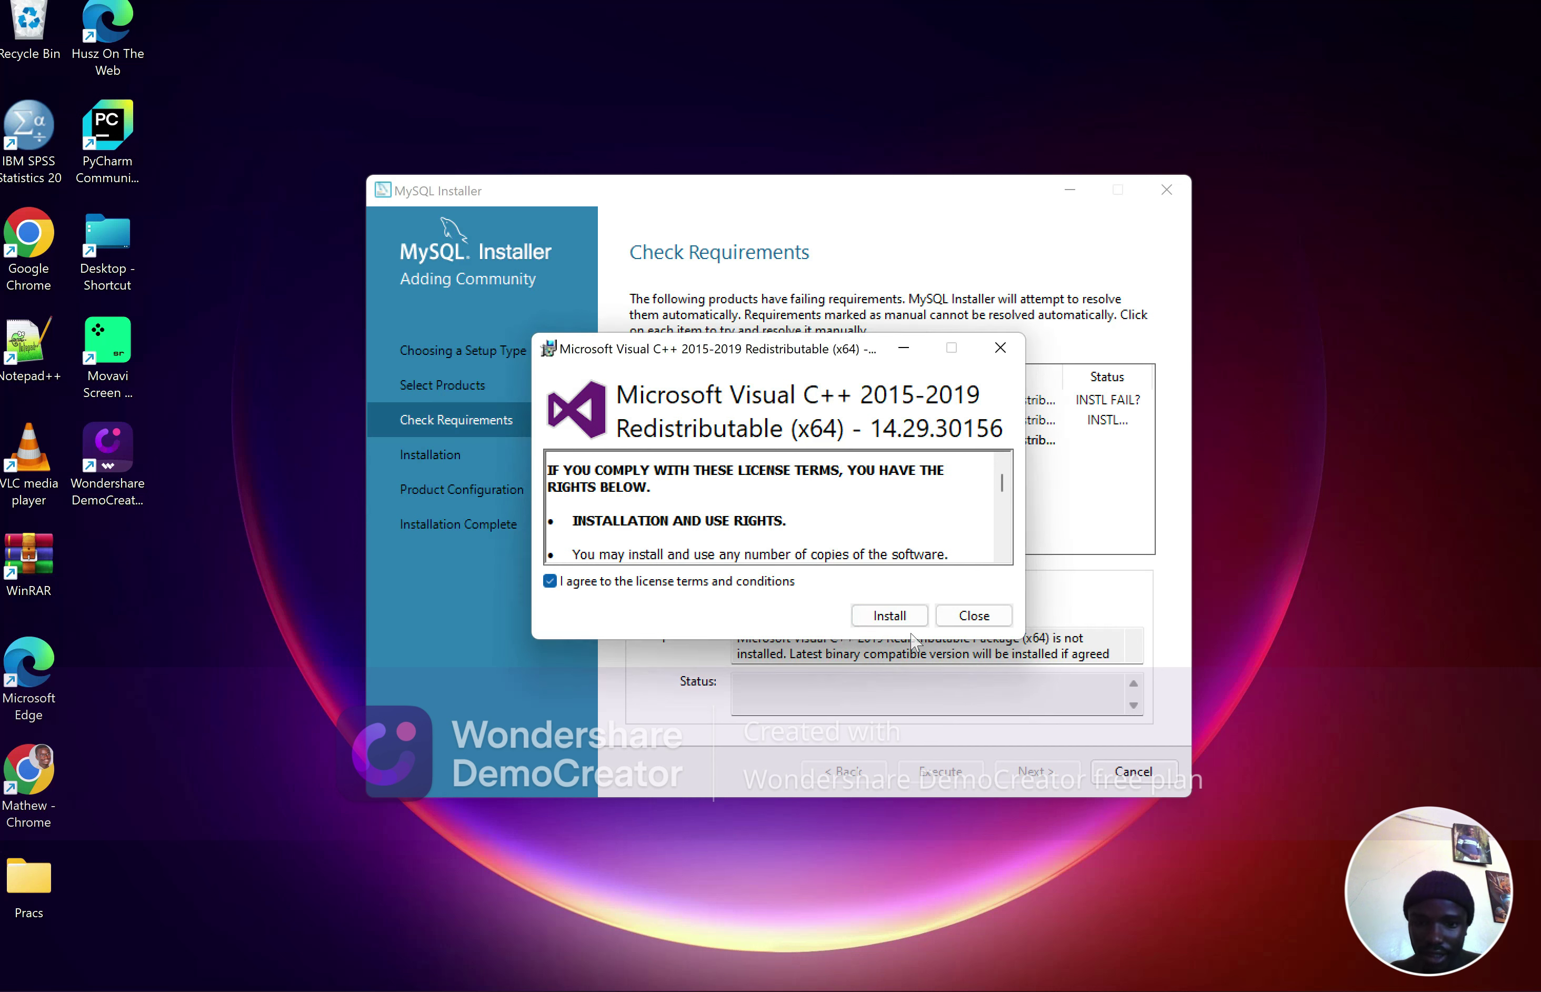
{"action": "left_click", "coordinate": [908, 615]}
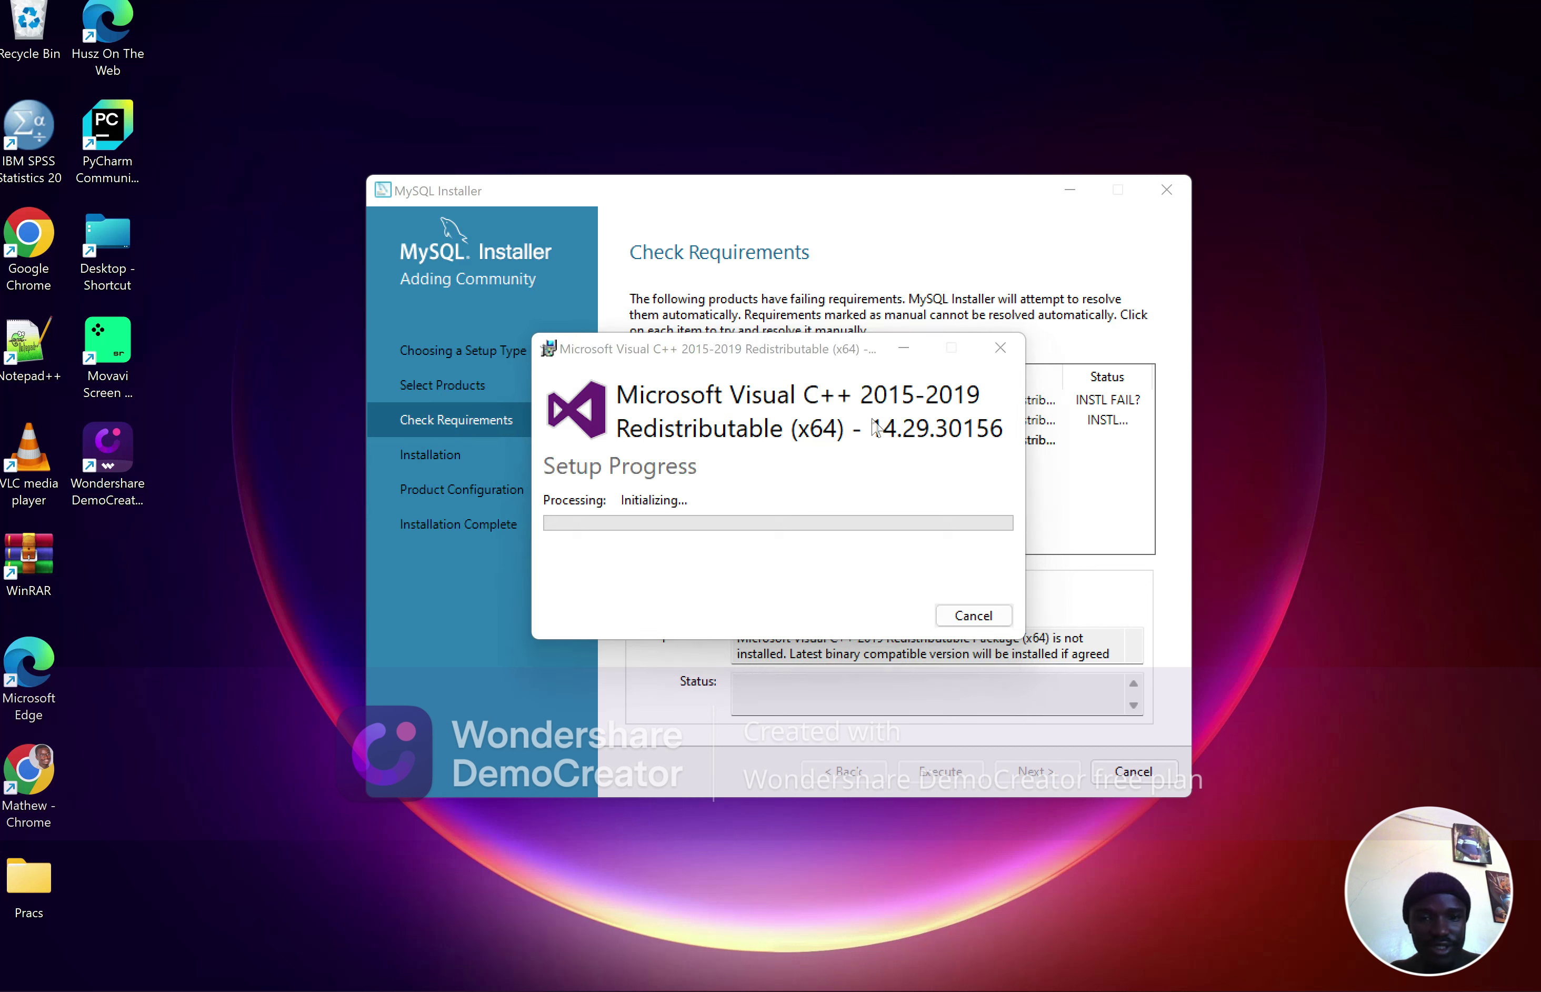
{"action": "left_click", "coordinate": [809, 355]}
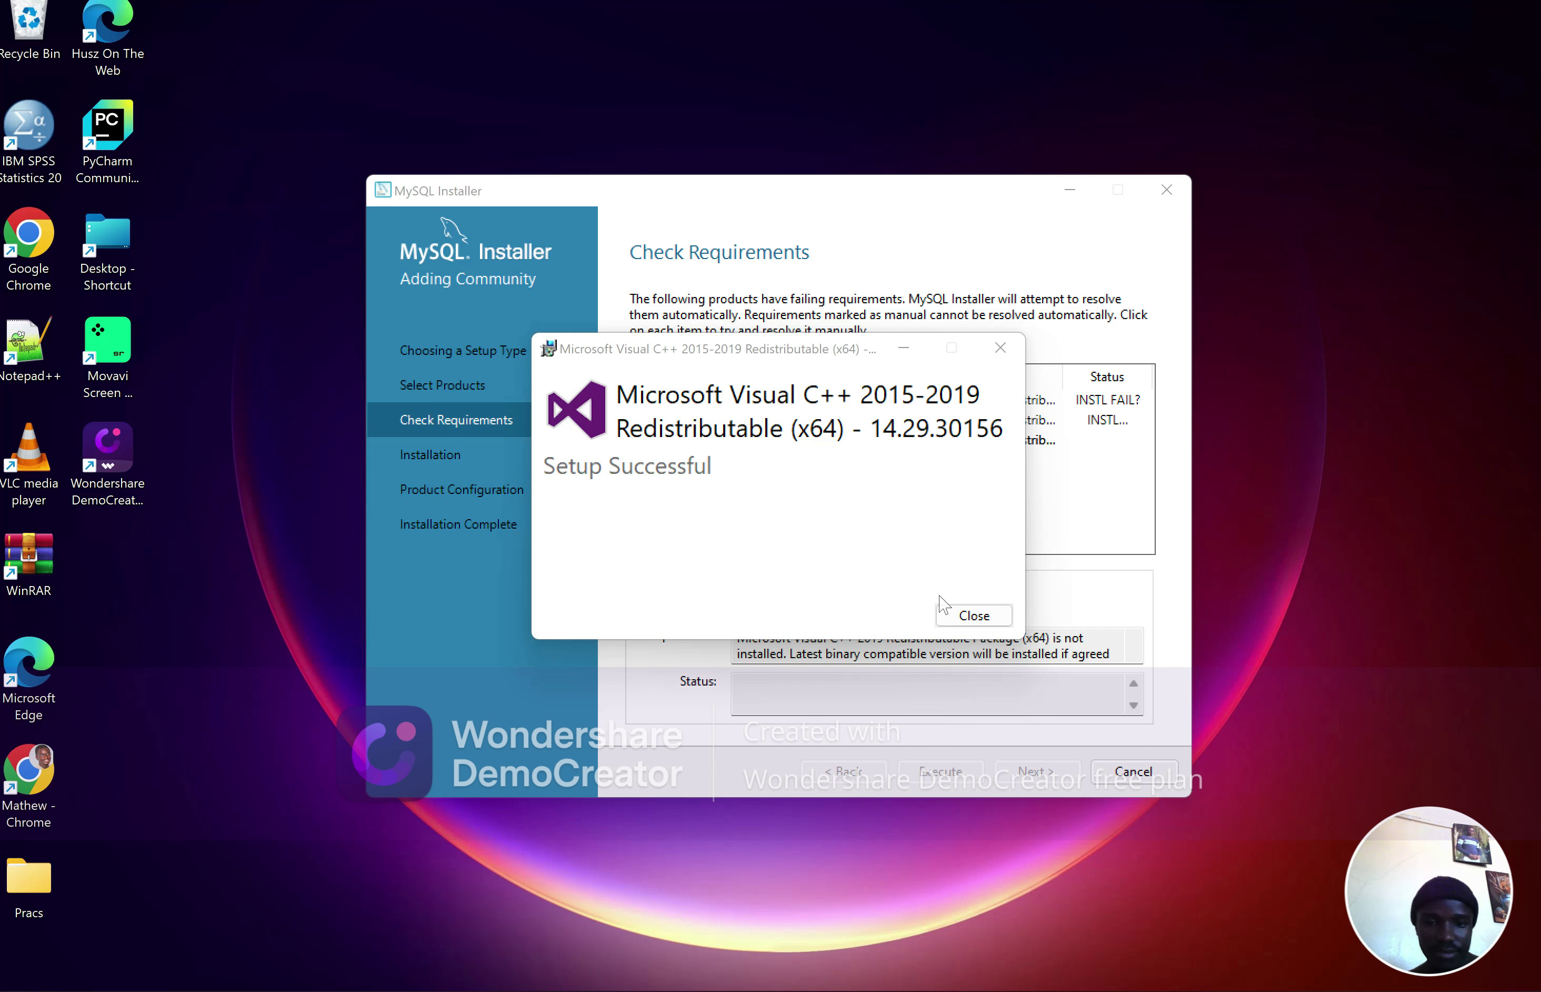
{"action": "left_click", "coordinate": [961, 623]}
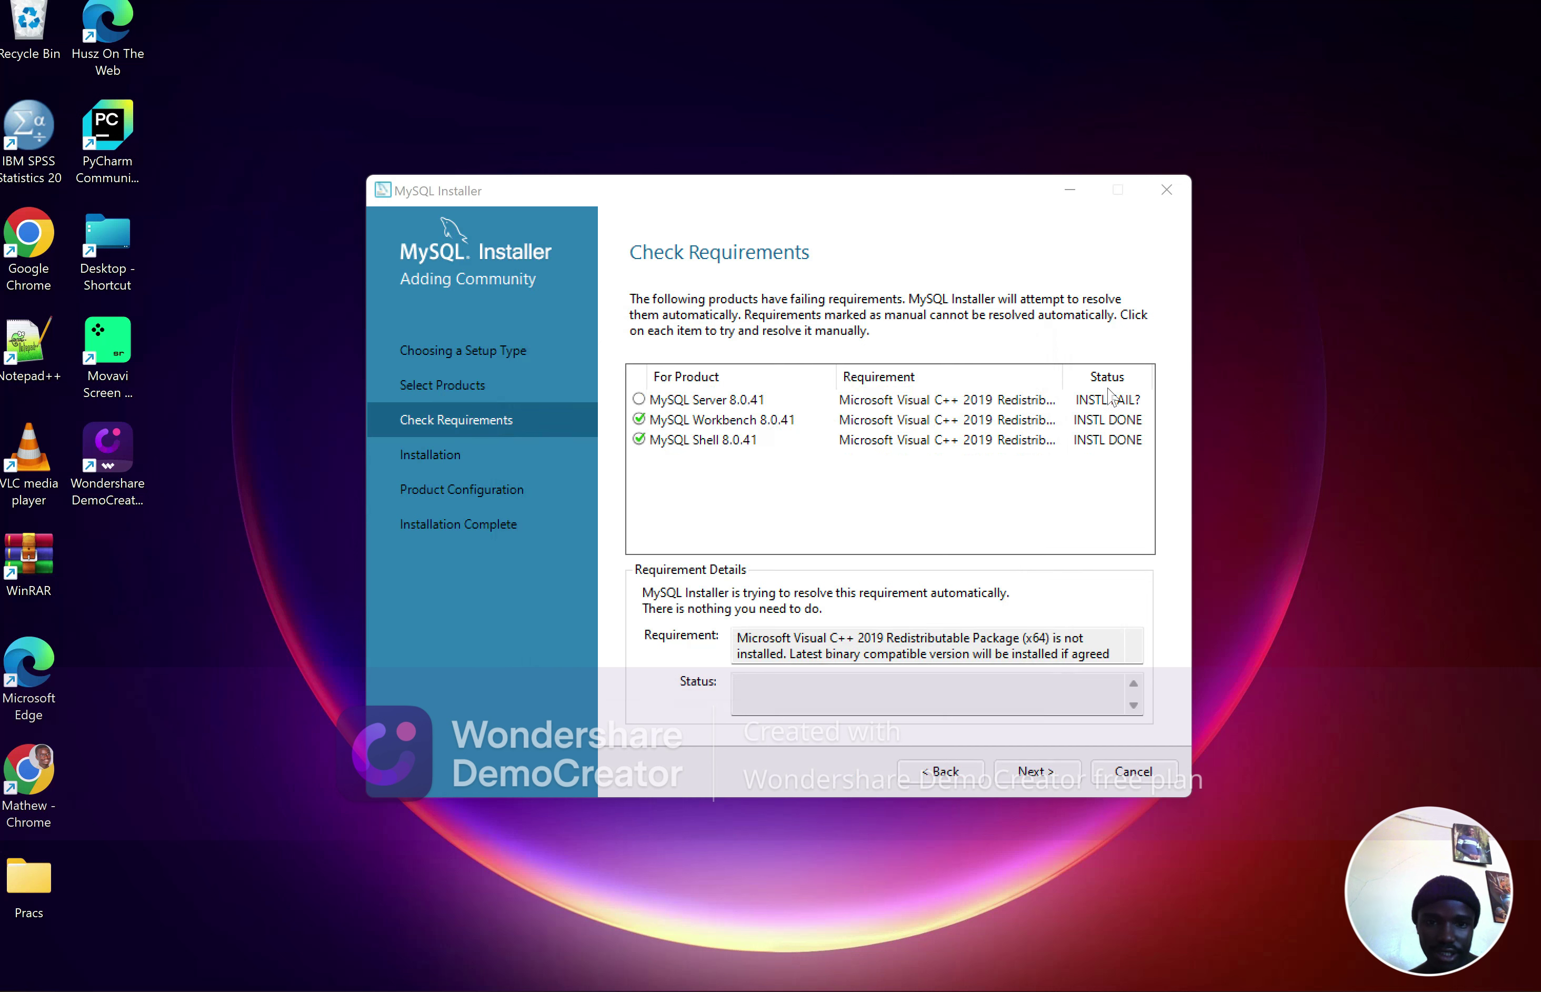
Review the details of the remaining MySQL Server requirement
{"action": "left_click", "coordinate": [1095, 403]}
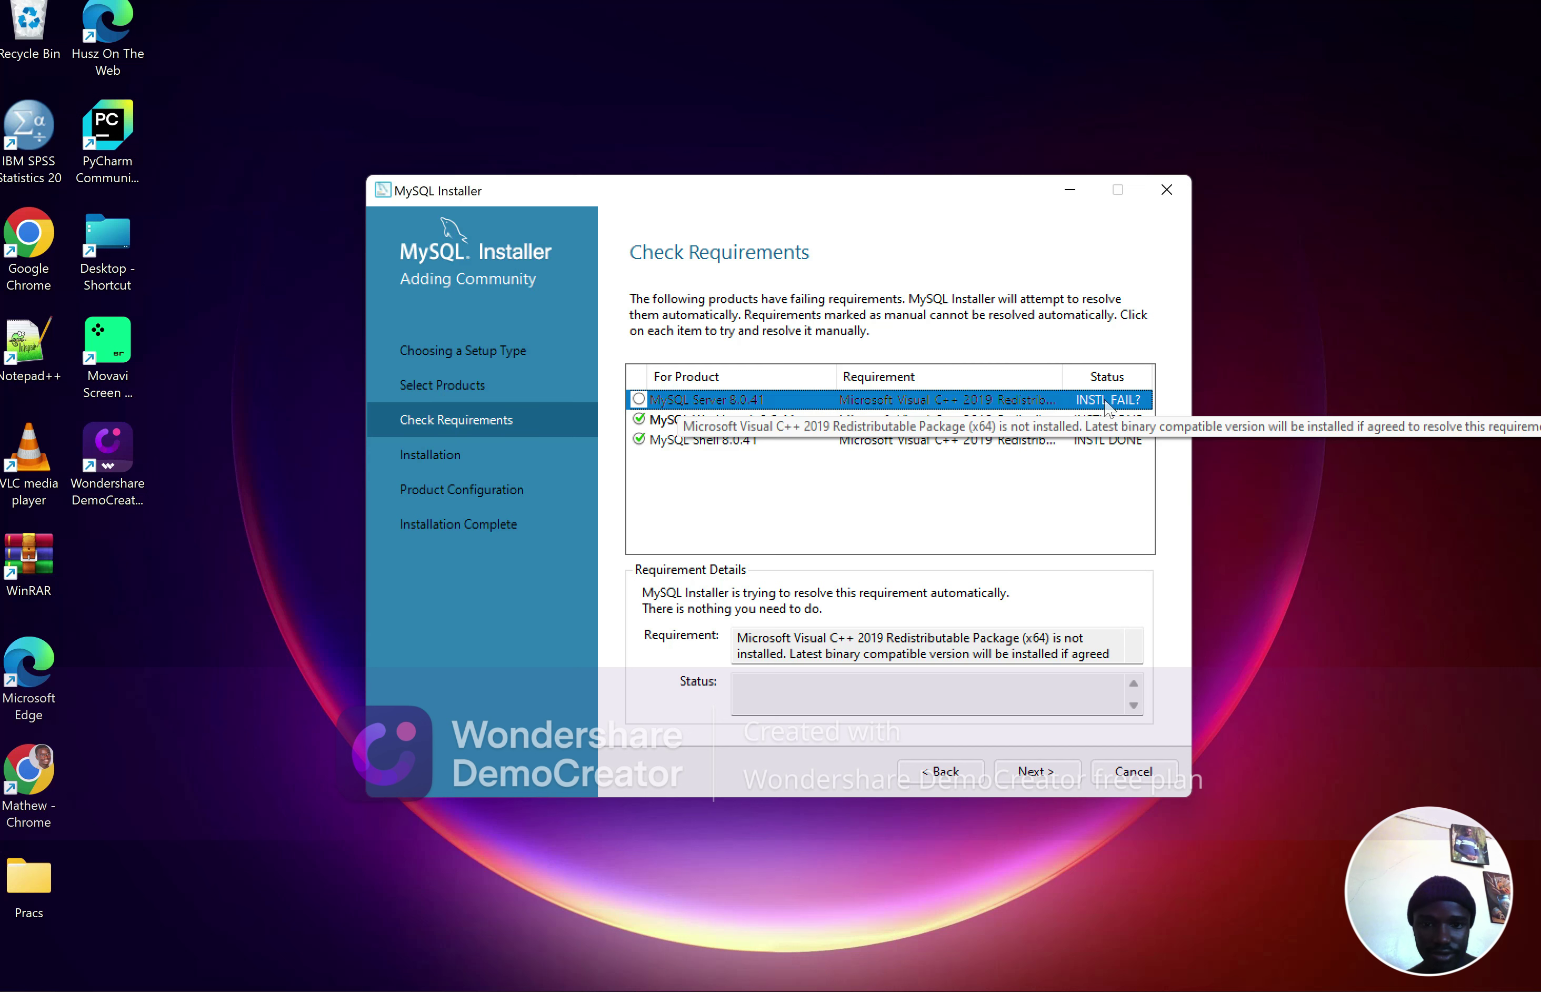
{"action": "double_click", "coordinate": [895, 653]}
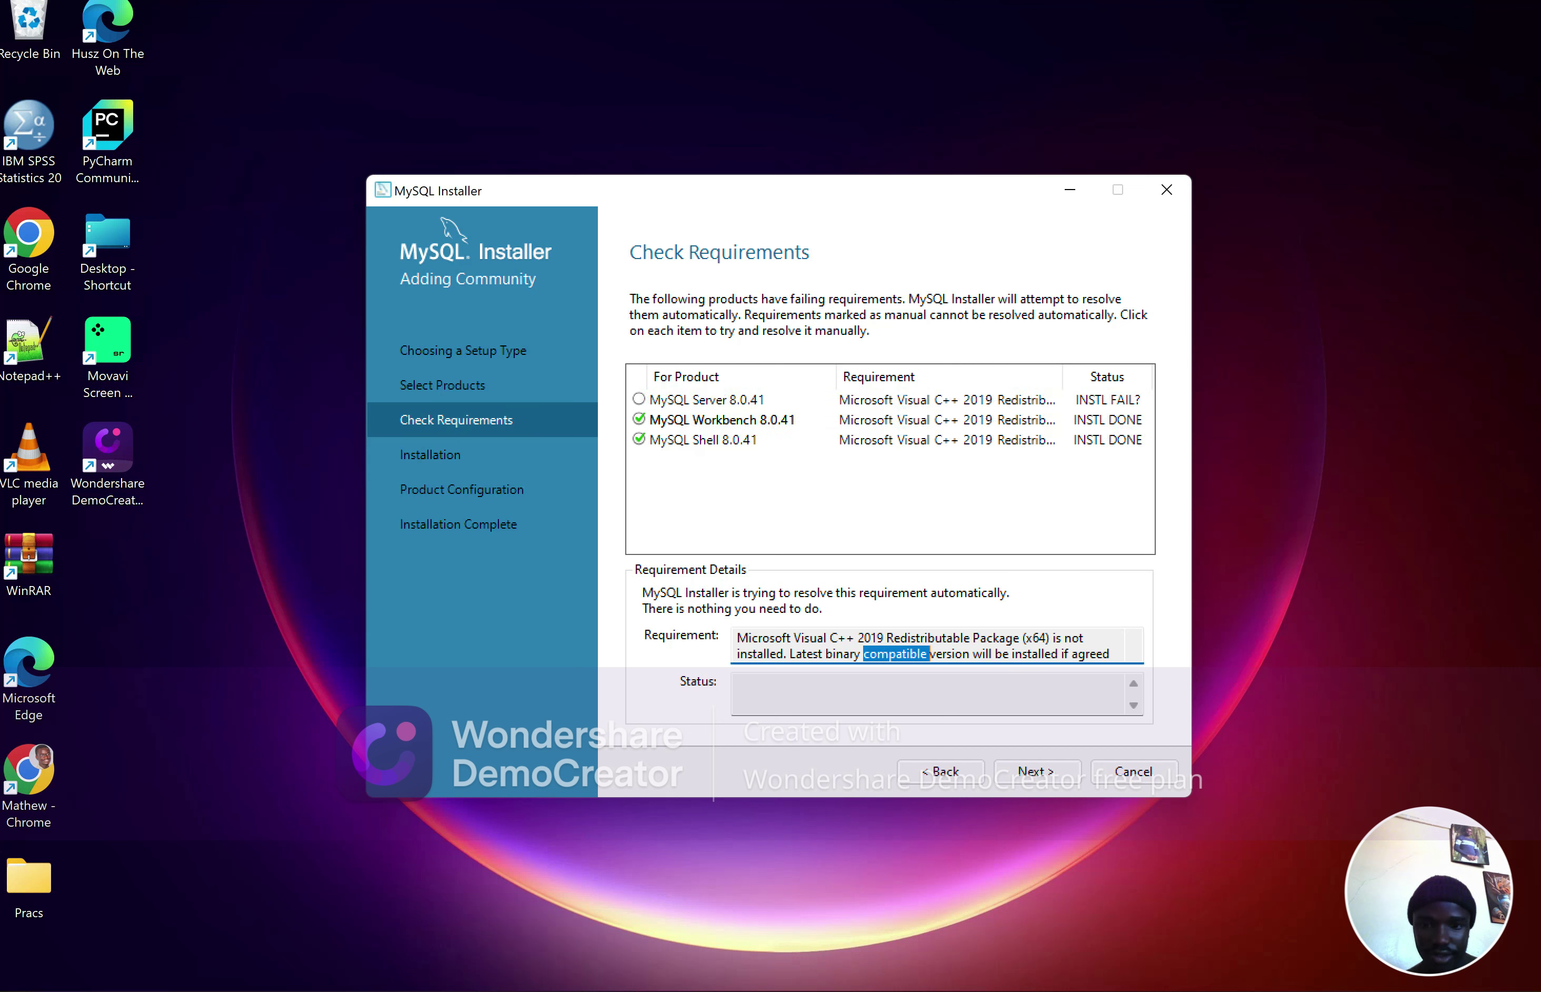
{"action": "scroll", "coordinate": [895, 654], "scroll_direction": "down", "scroll_amount": 1}
Move past the completed installation to the Product Configuration page for MySQL Server 8.0.41
{"action": "left_click", "coordinate": [913, 648]}
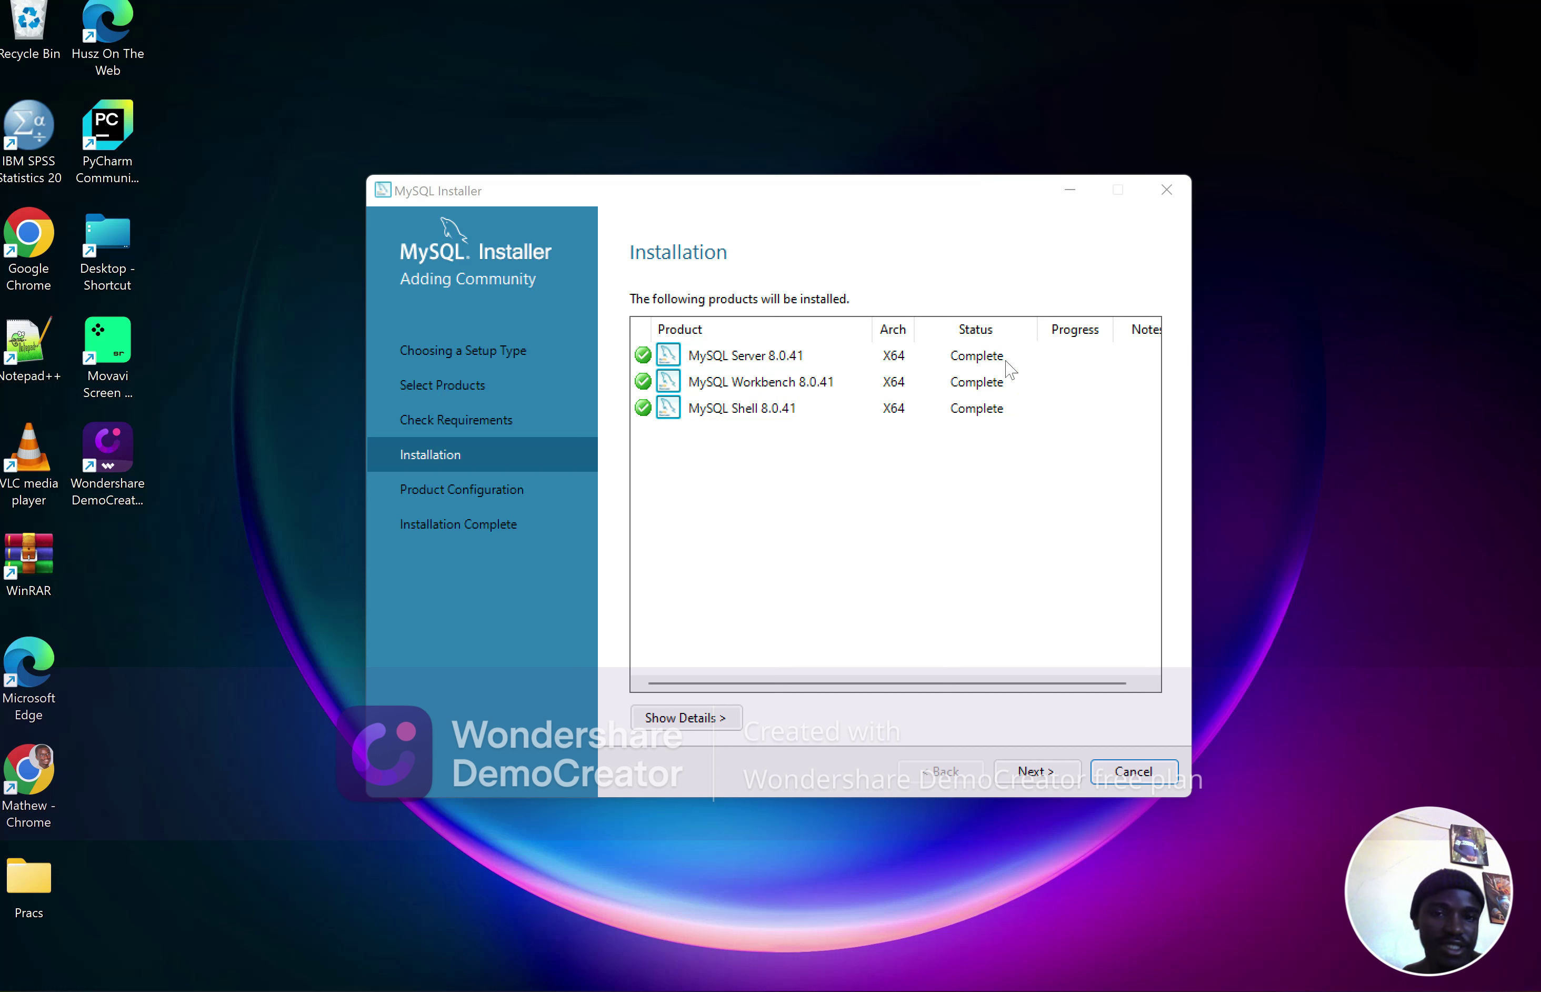
{"action": "left_click", "coordinate": [1030, 770]}
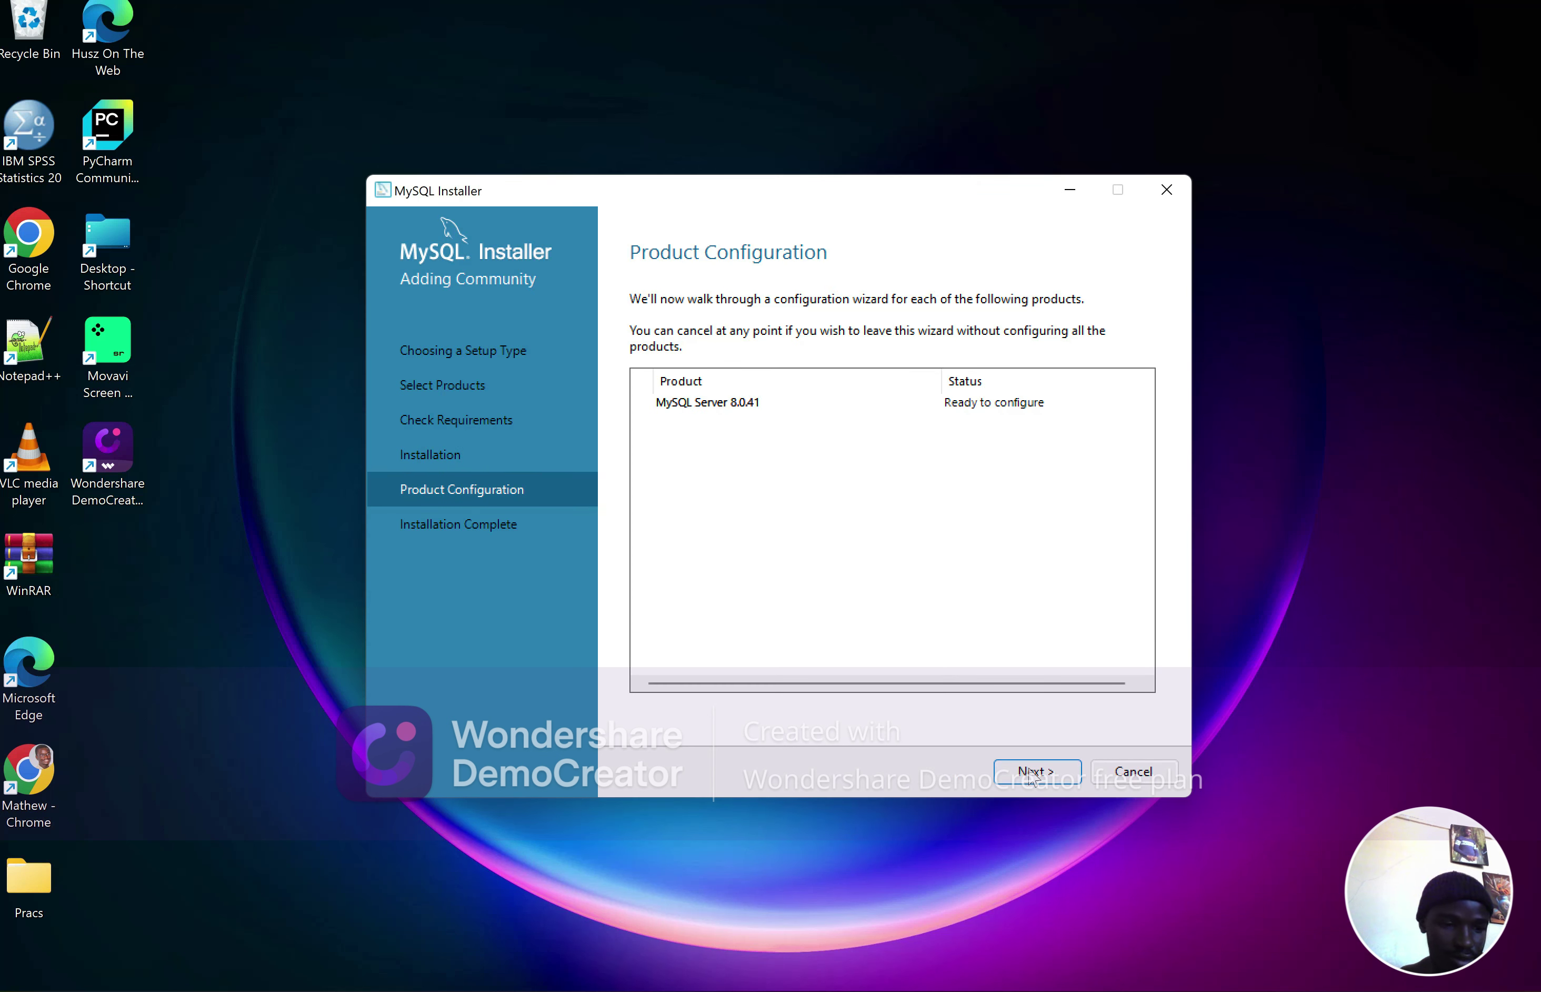
Accept the default Type and Networking and strong password authentication settings for MySQL Server
{"action": "left_click", "coordinate": [1033, 771]}
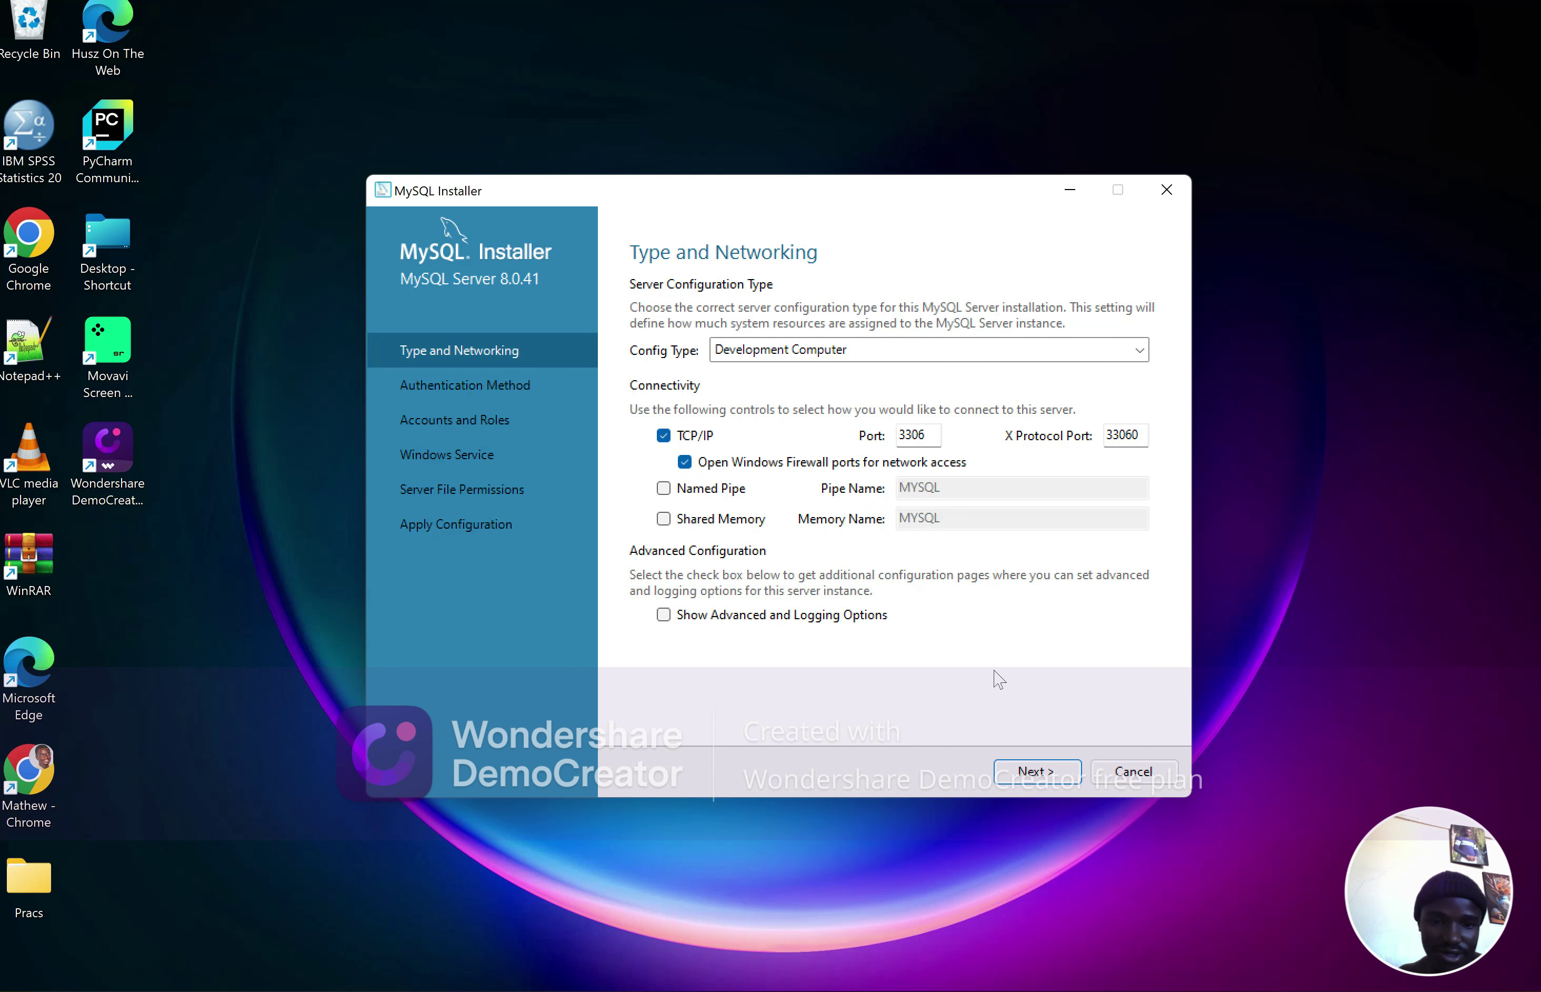
{"action": "left_click", "coordinate": [1035, 771]}
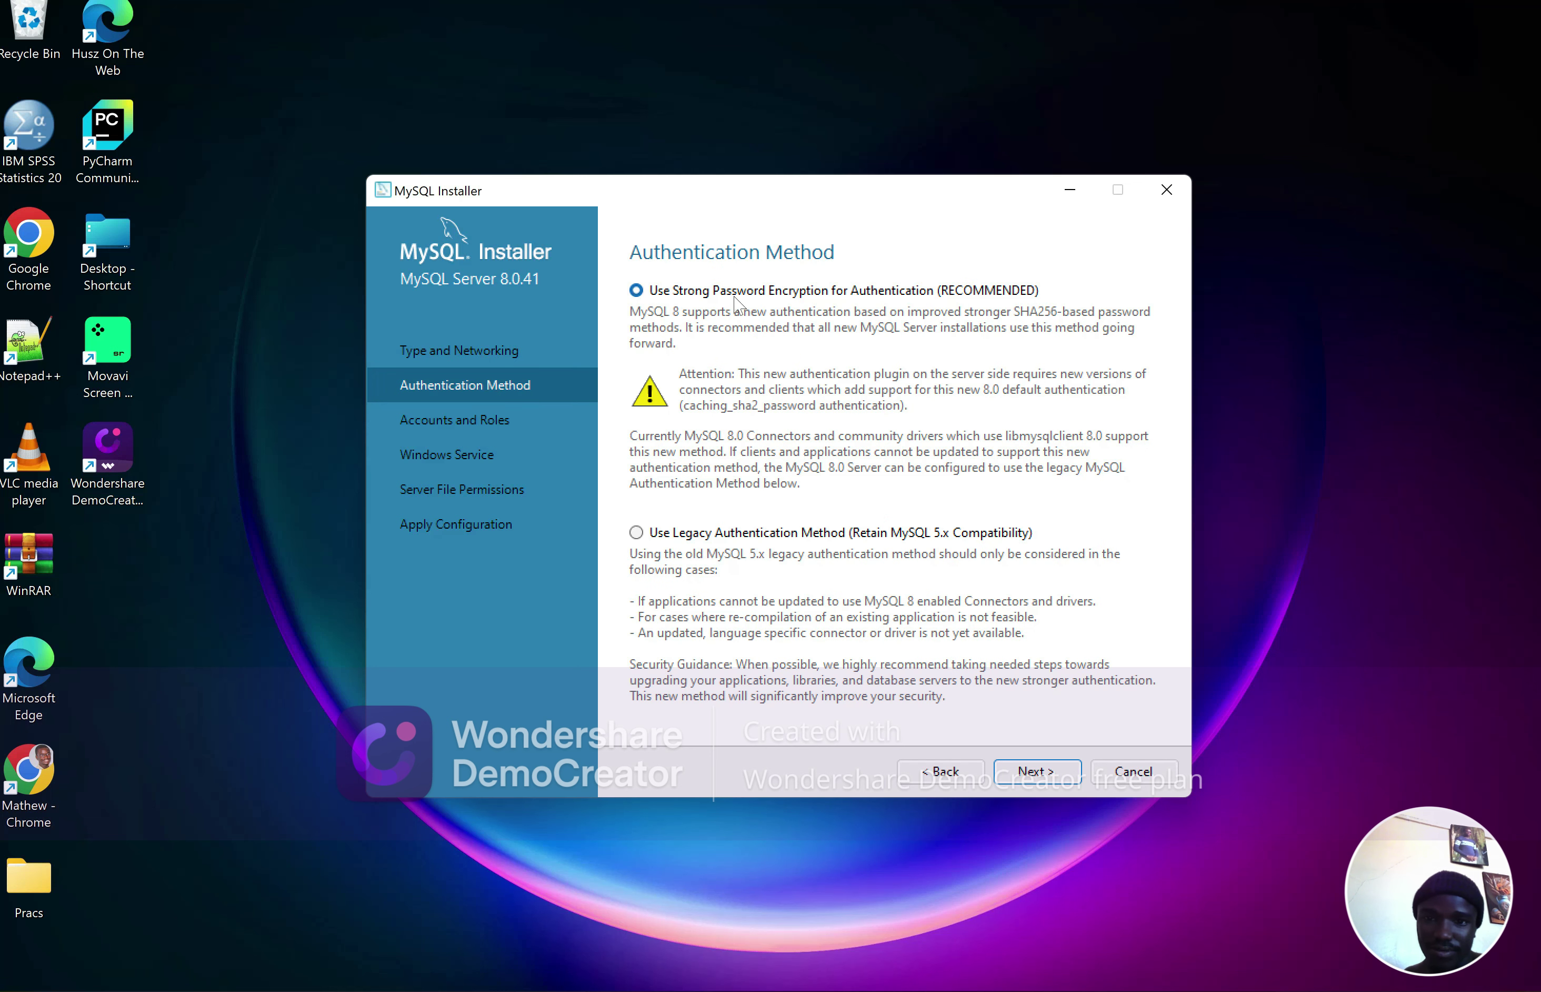
{"action": "left_click", "coordinate": [1013, 765]}
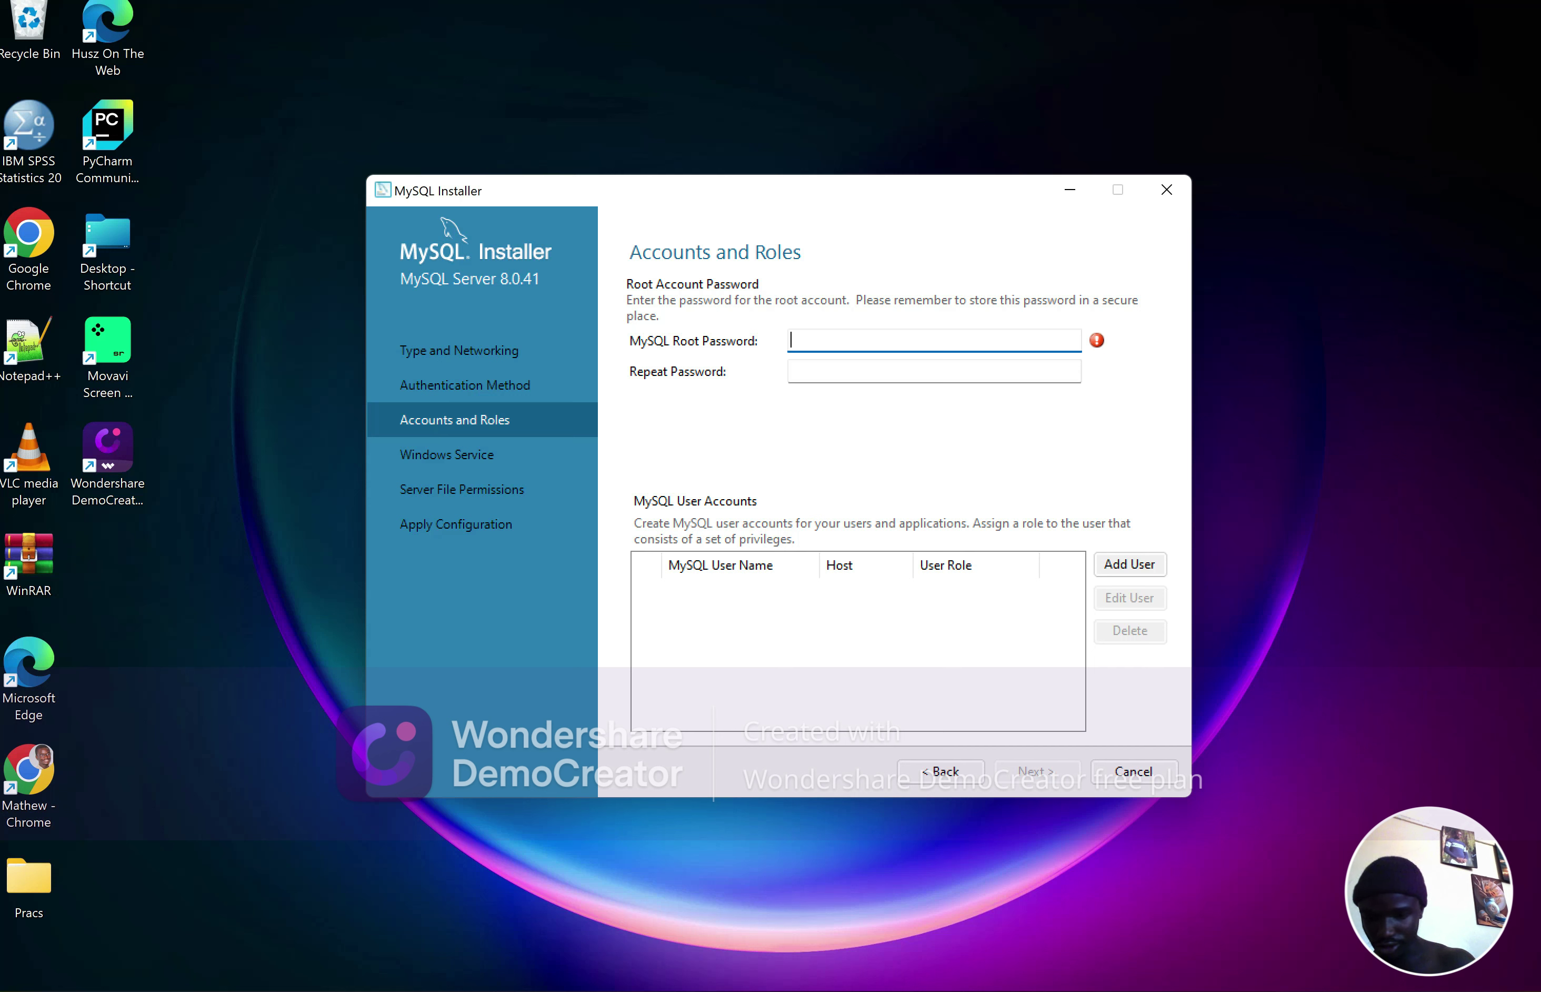
Enter the root account password in both password fields, then continue to Windows Service
{"action": "type", "text": "A"}
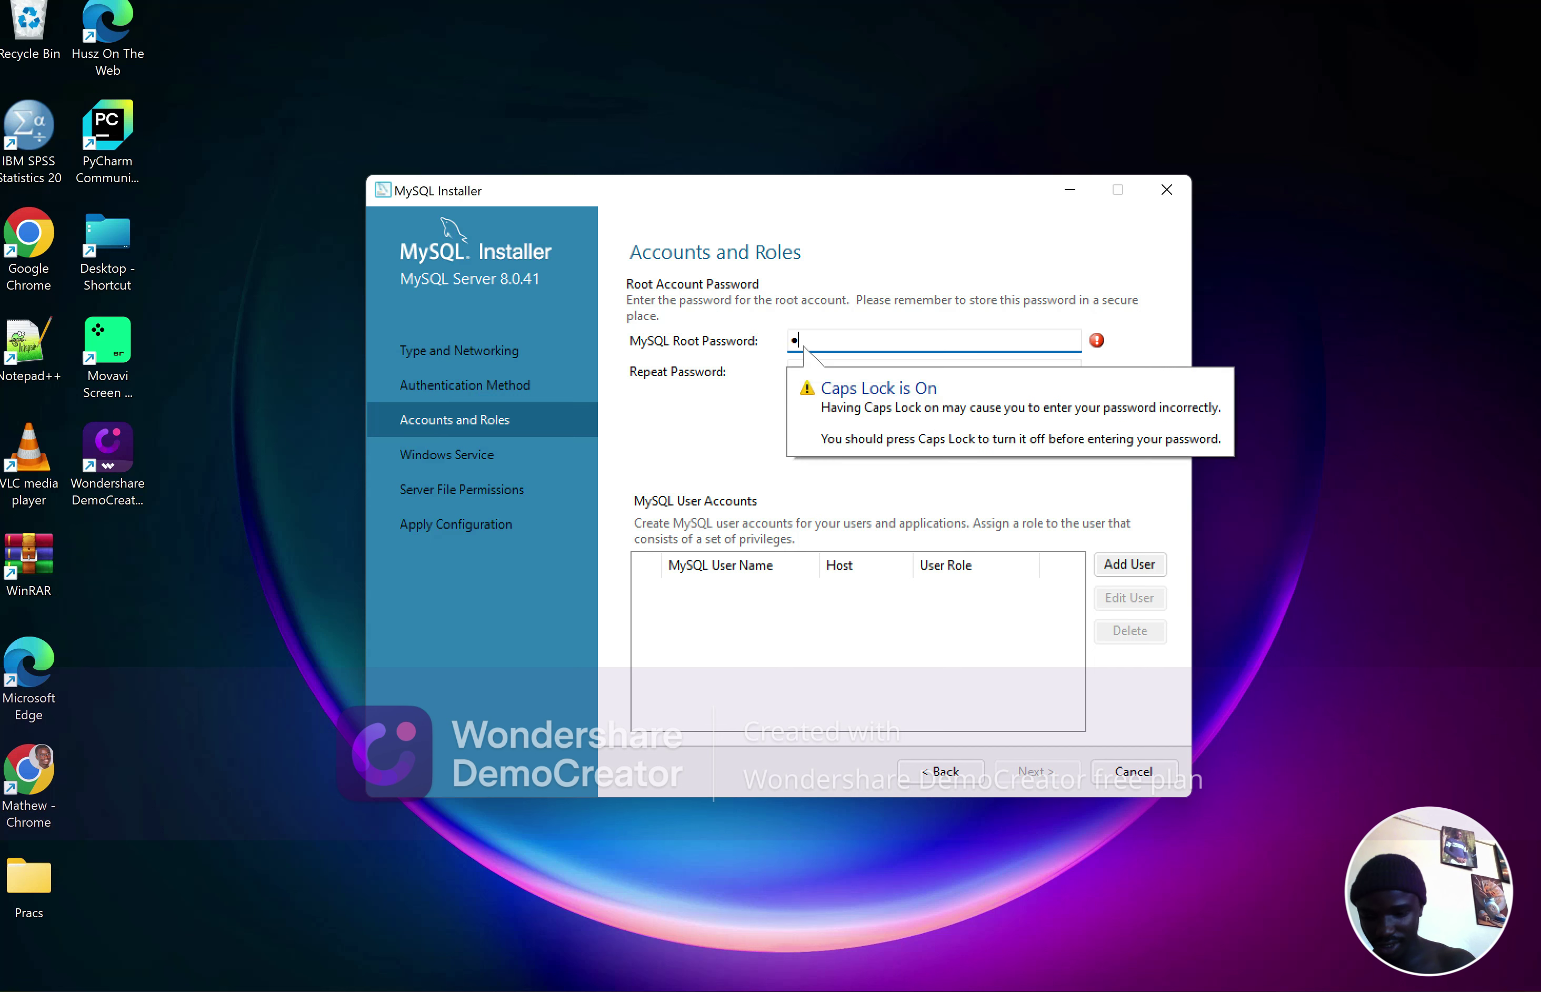
{"action": "type", "text": "DMIN123"}
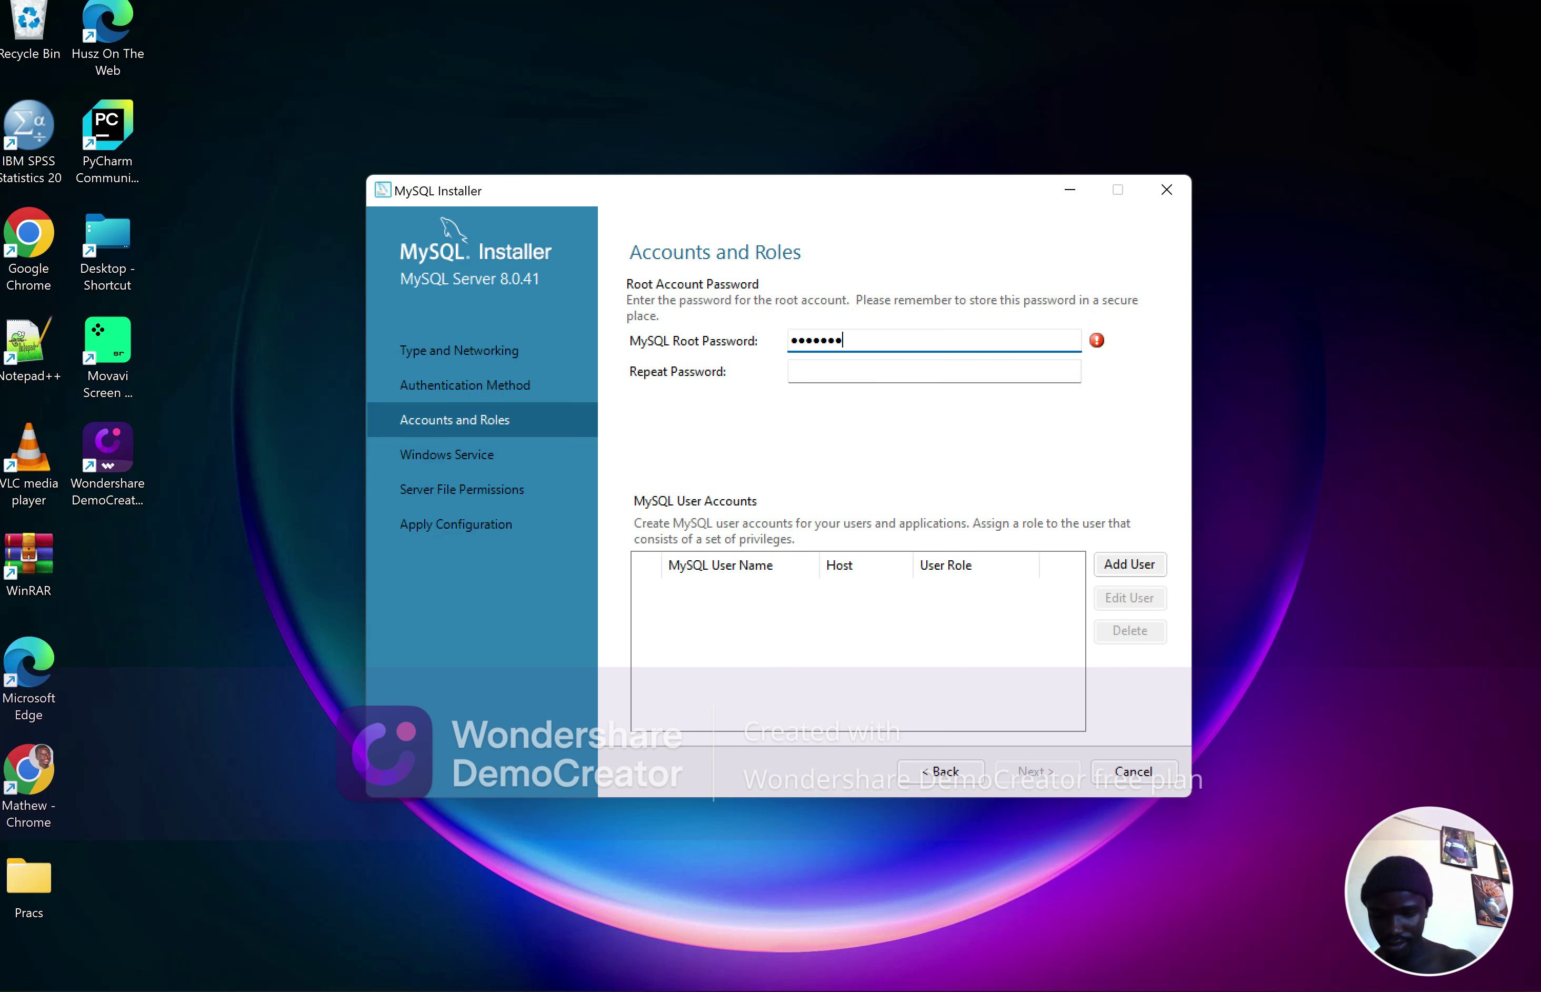
{"action": "key", "text": "BackSpace"}
{"action": "type", "text": "3456"}
{"action": "key", "text": "BackSpace"}
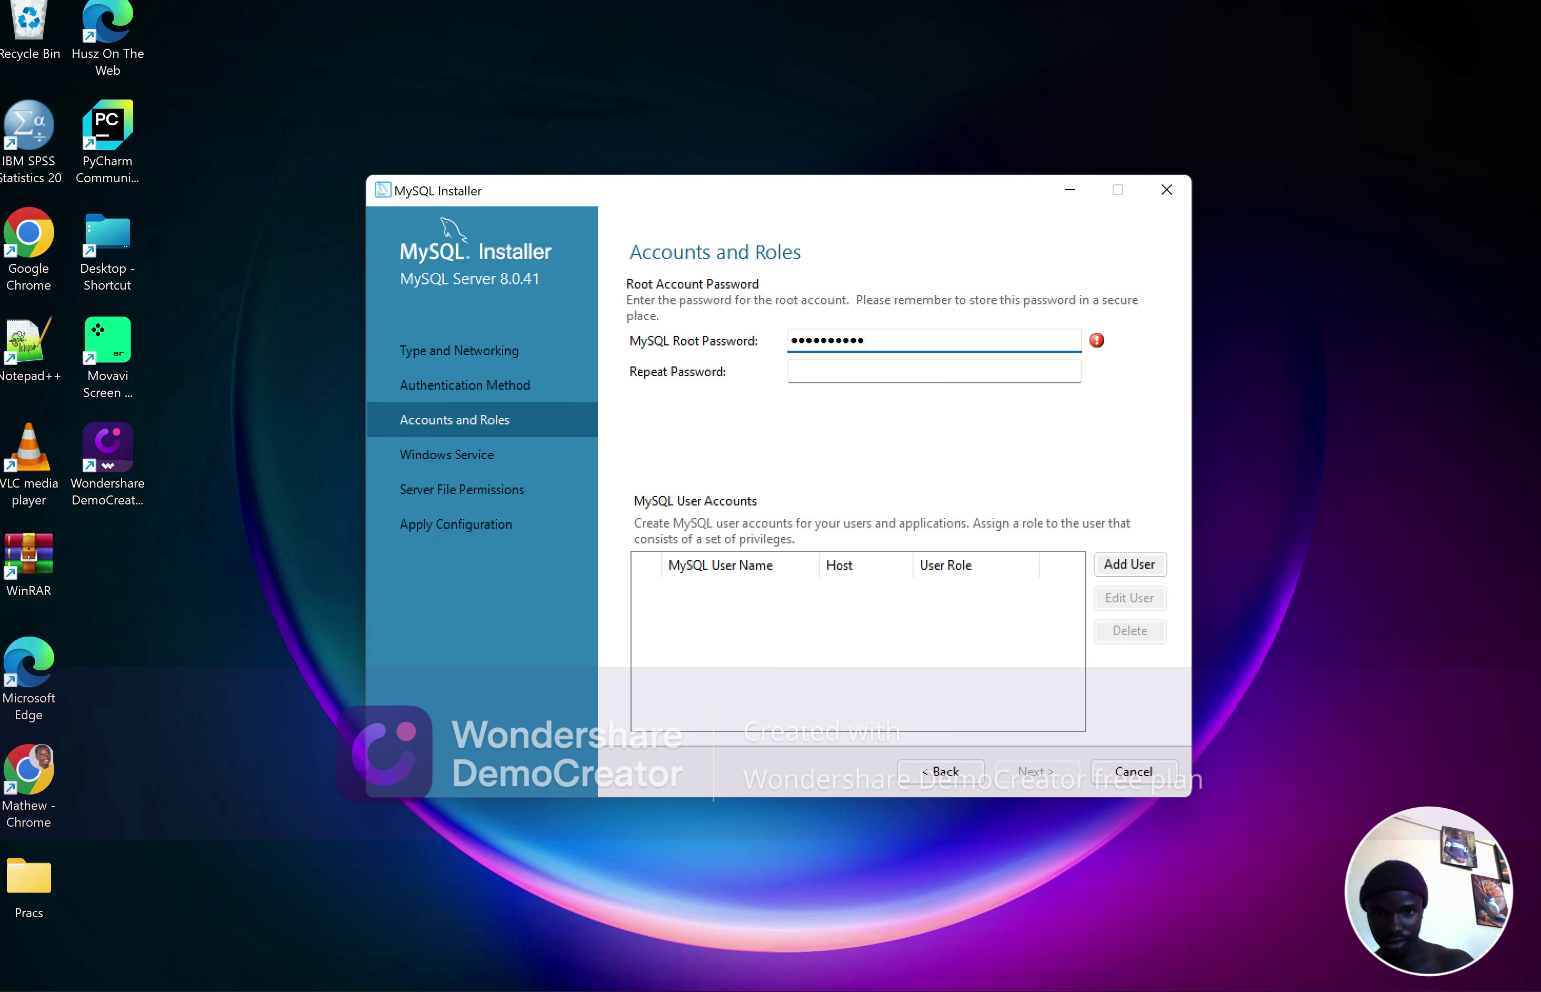
{"action": "left_click", "coordinate": [791, 371]}
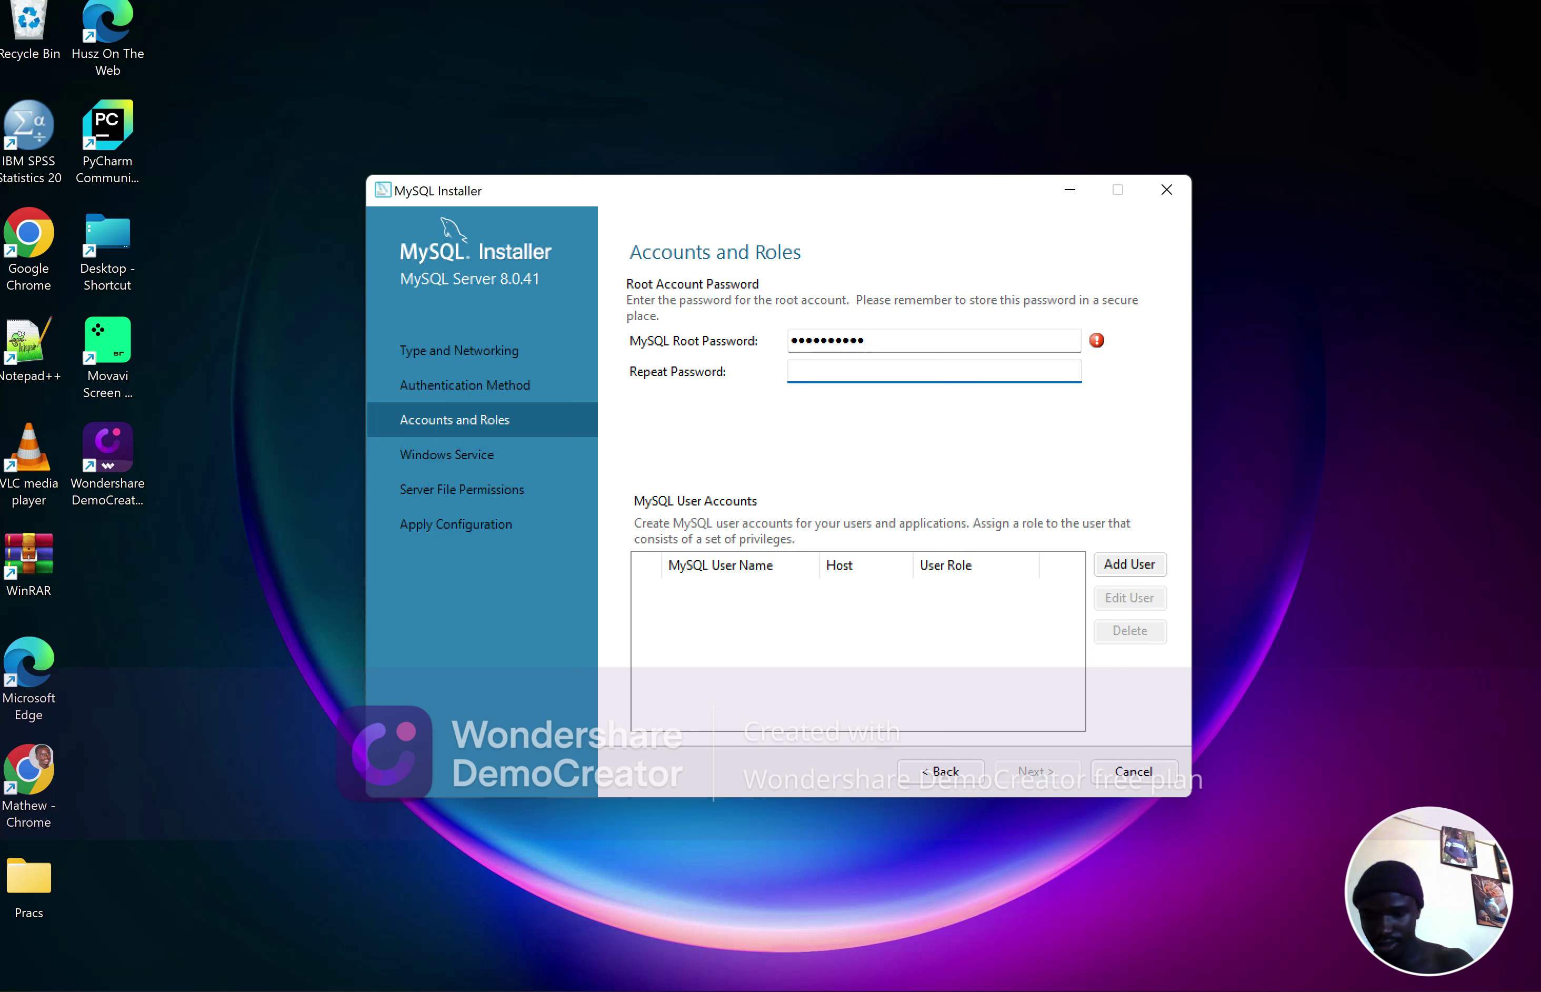
{"action": "type", "text": "ADM"}
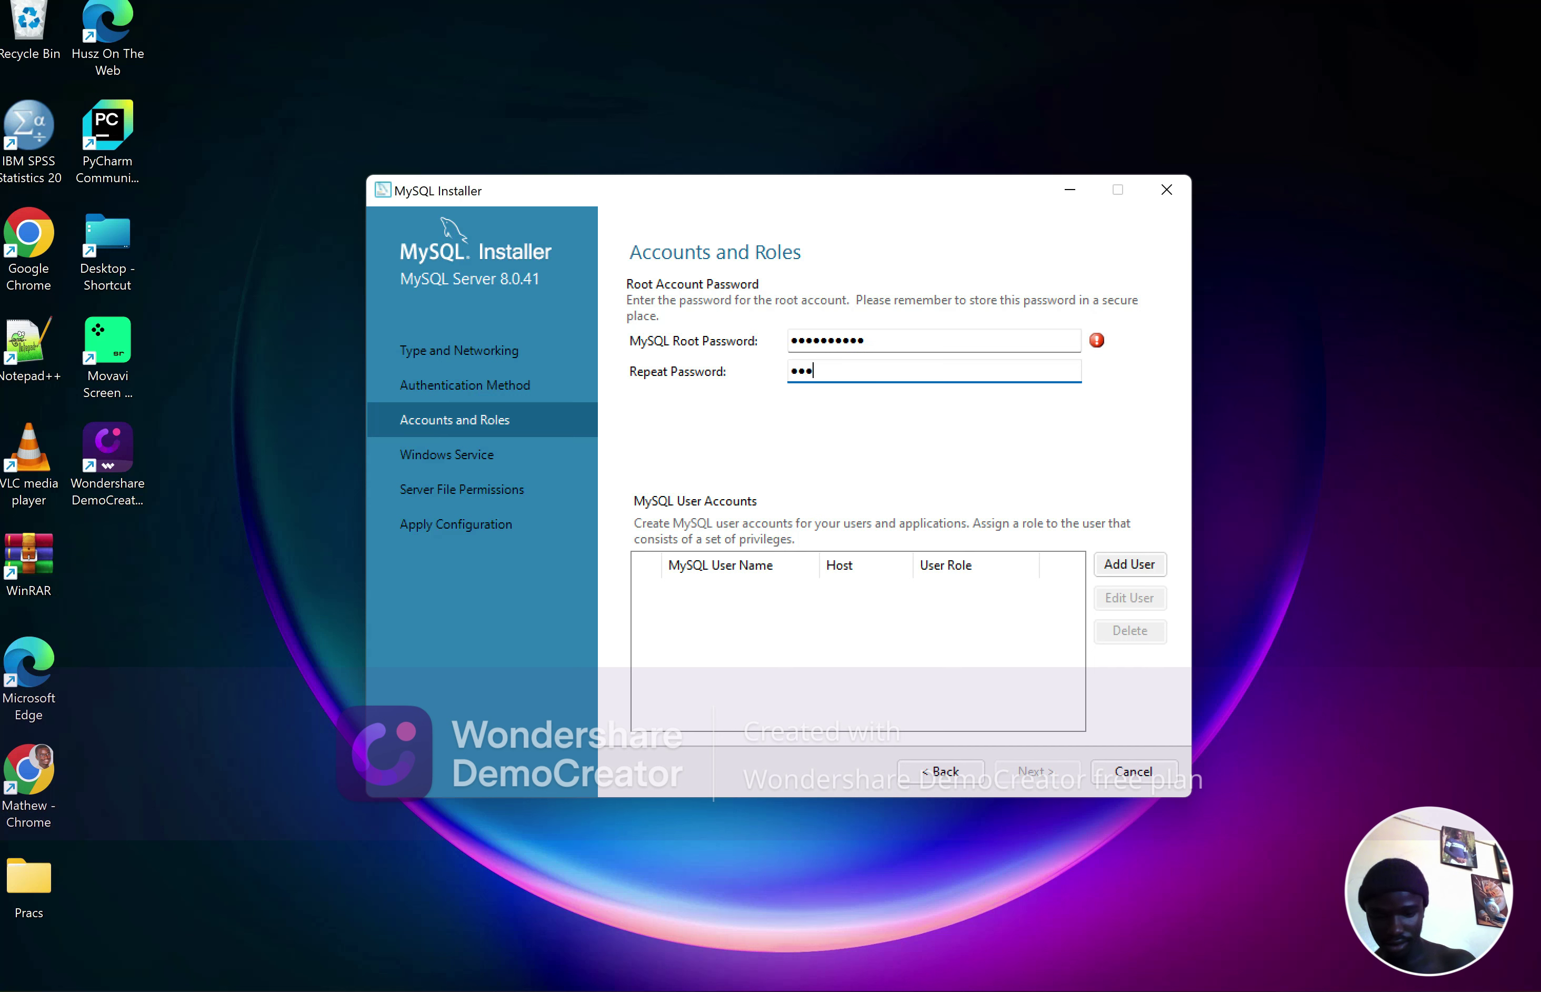
{"action": "type", "text": "IN12345"}
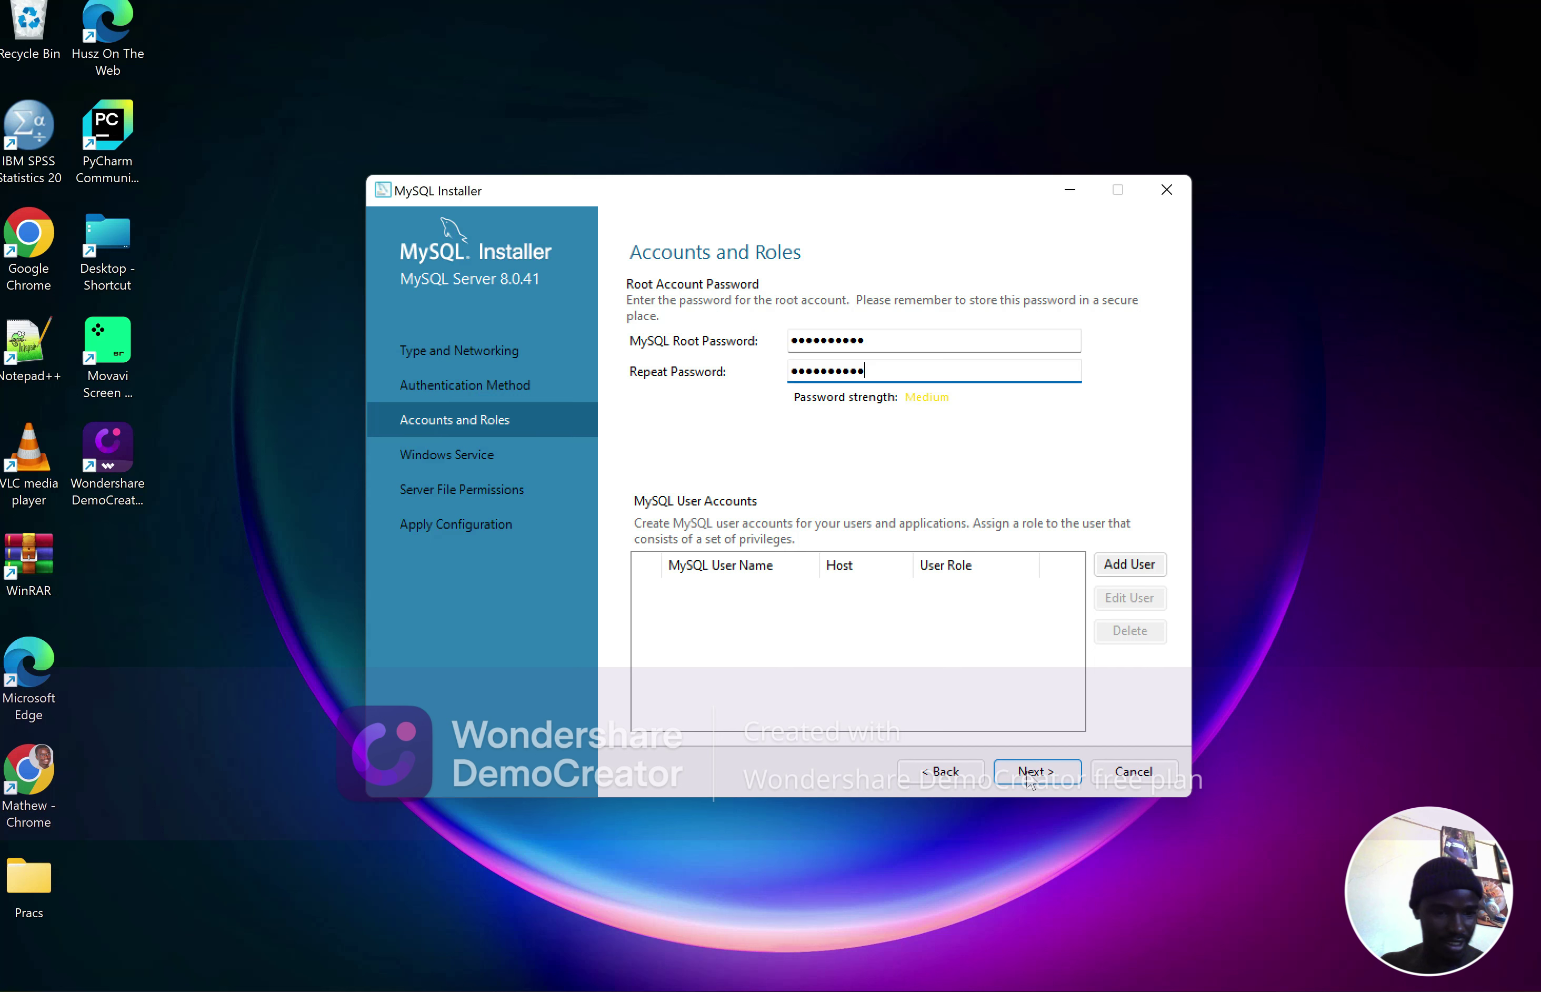
{"action": "left_click", "coordinate": [1031, 771]}
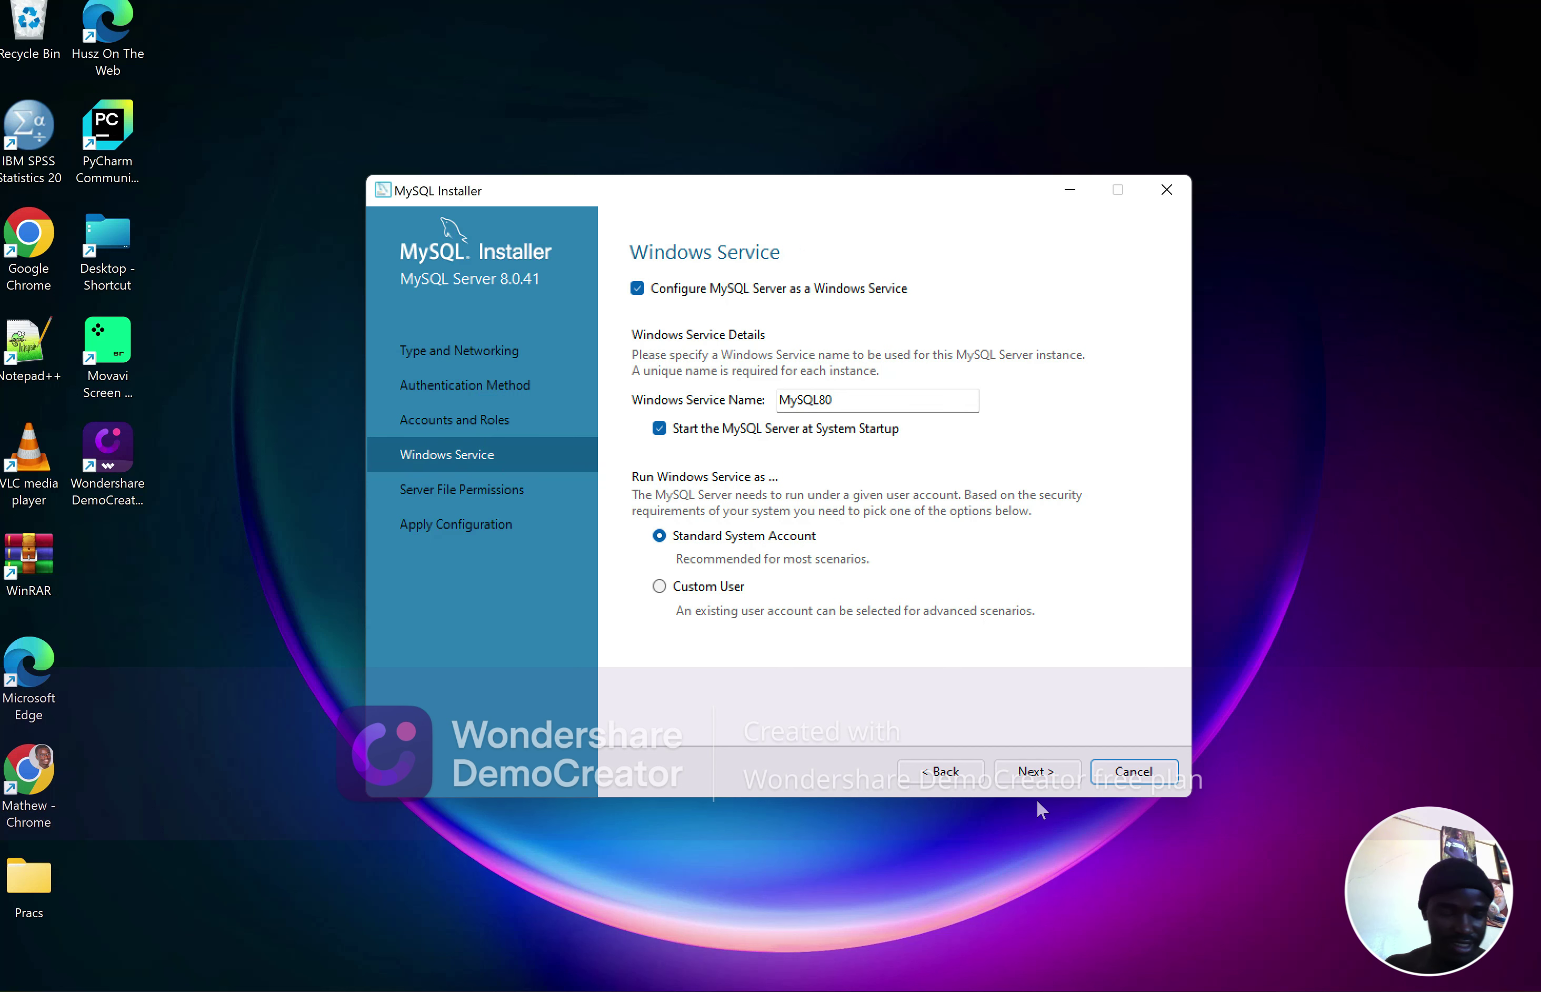
Keep the default MySQL80 service and file permission settings, execute the configuration, and finish
{"action": "left_click", "coordinate": [1032, 770]}
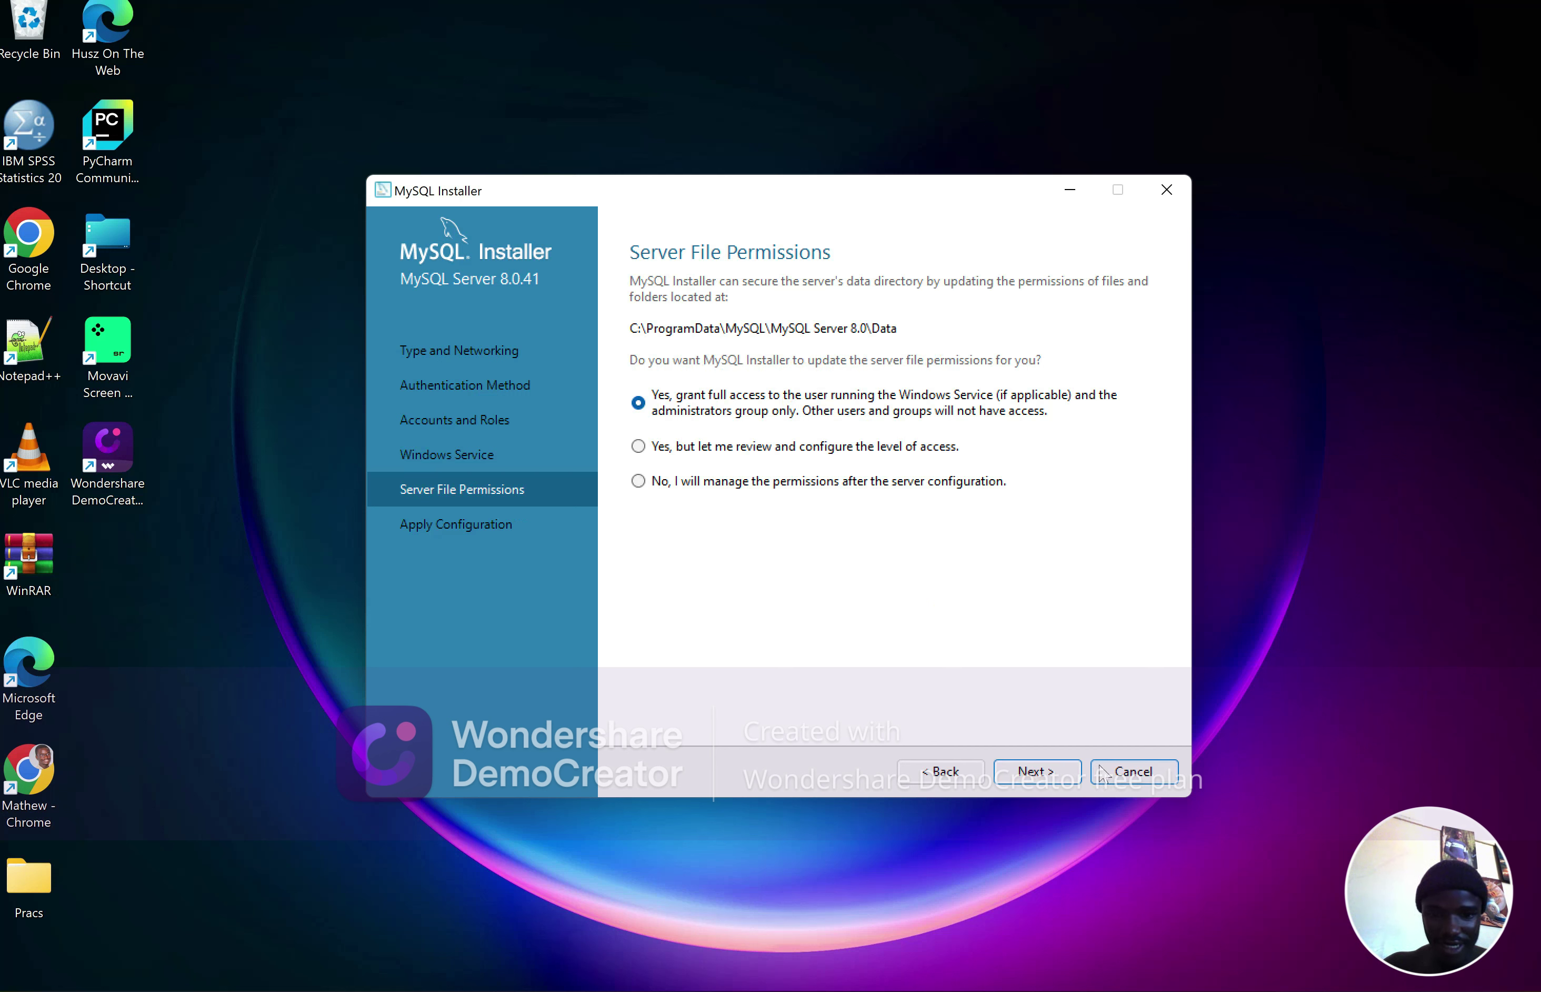
{"action": "left_click", "coordinate": [1048, 775]}
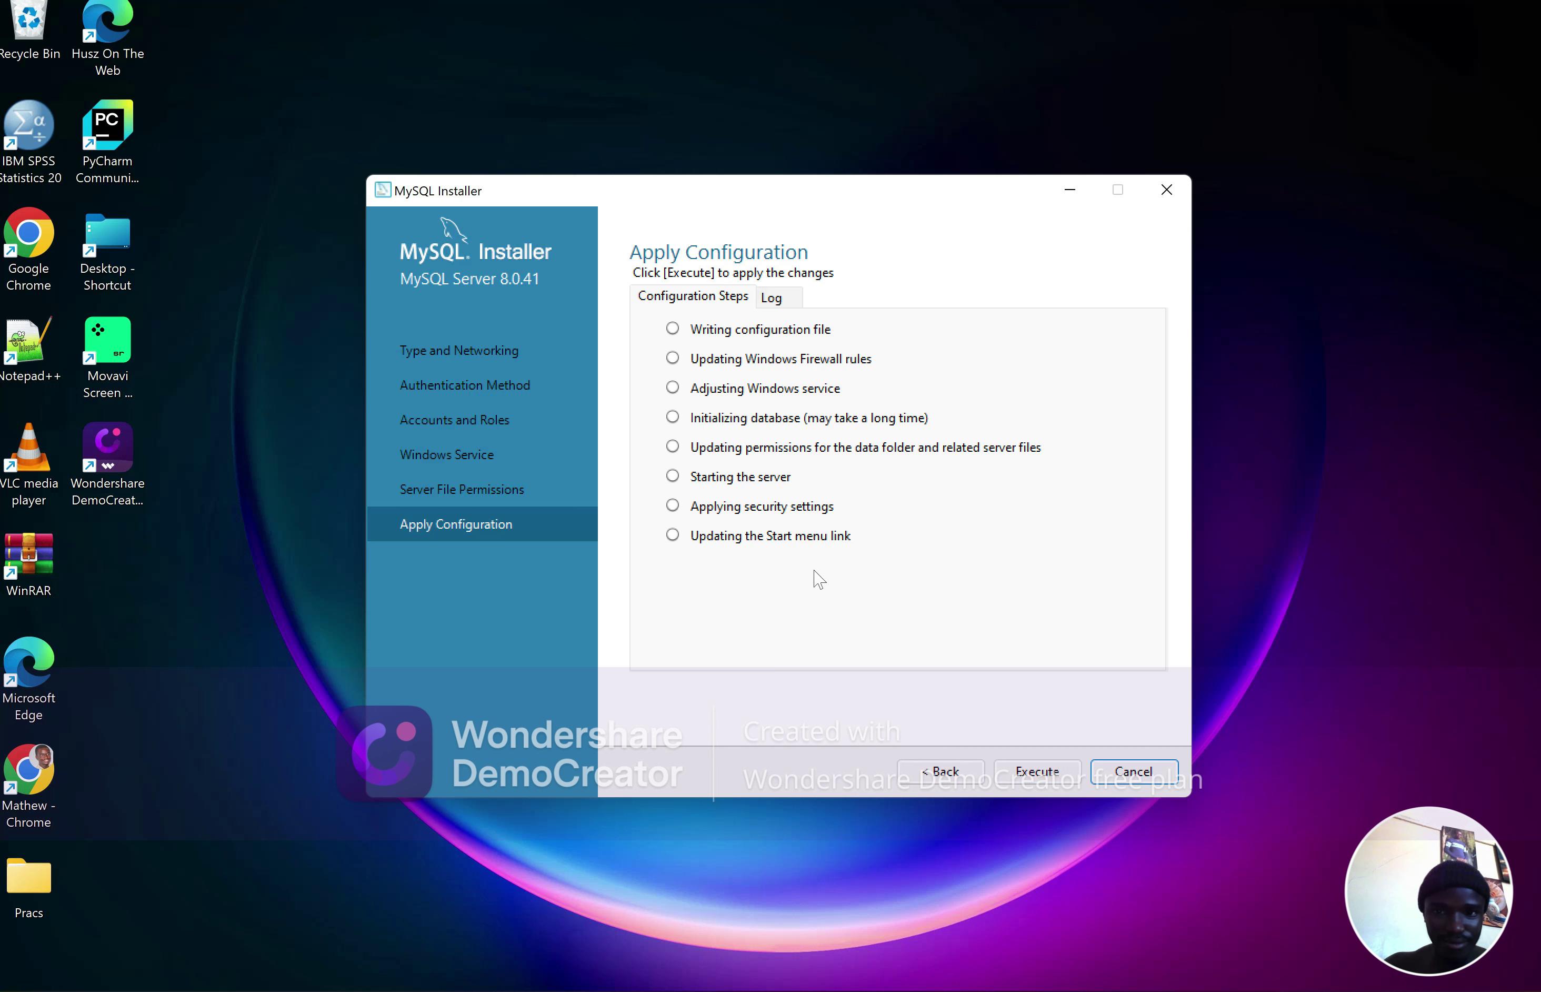
{"action": "left_click", "coordinate": [1021, 777]}
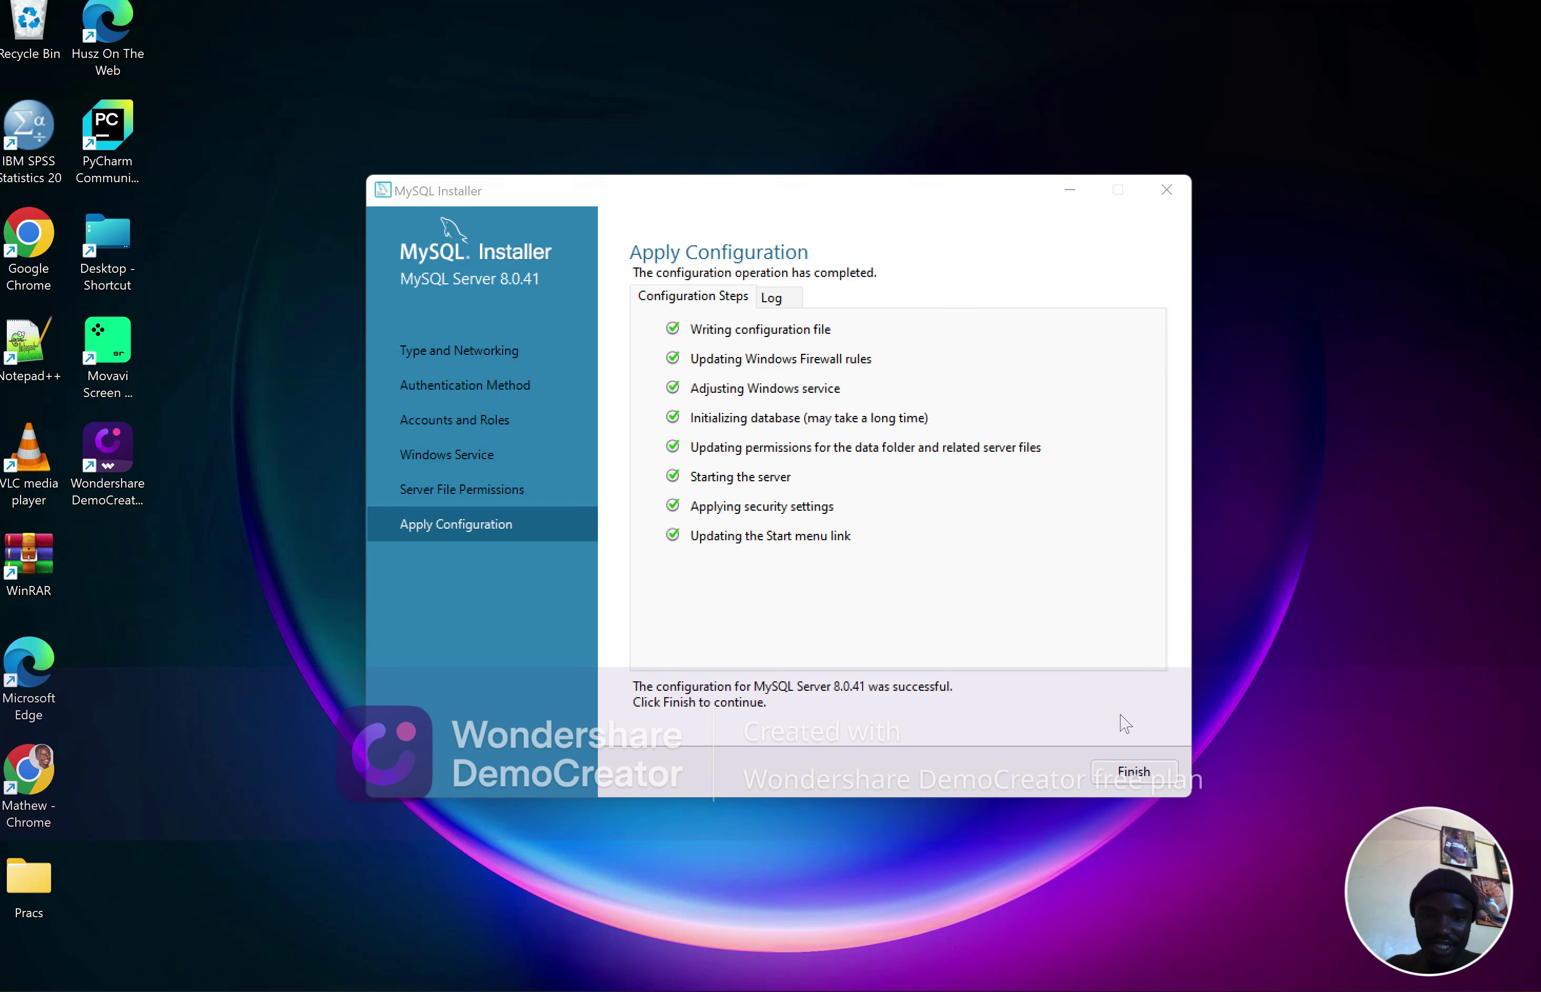
{"action": "left_click", "coordinate": [1133, 771]}
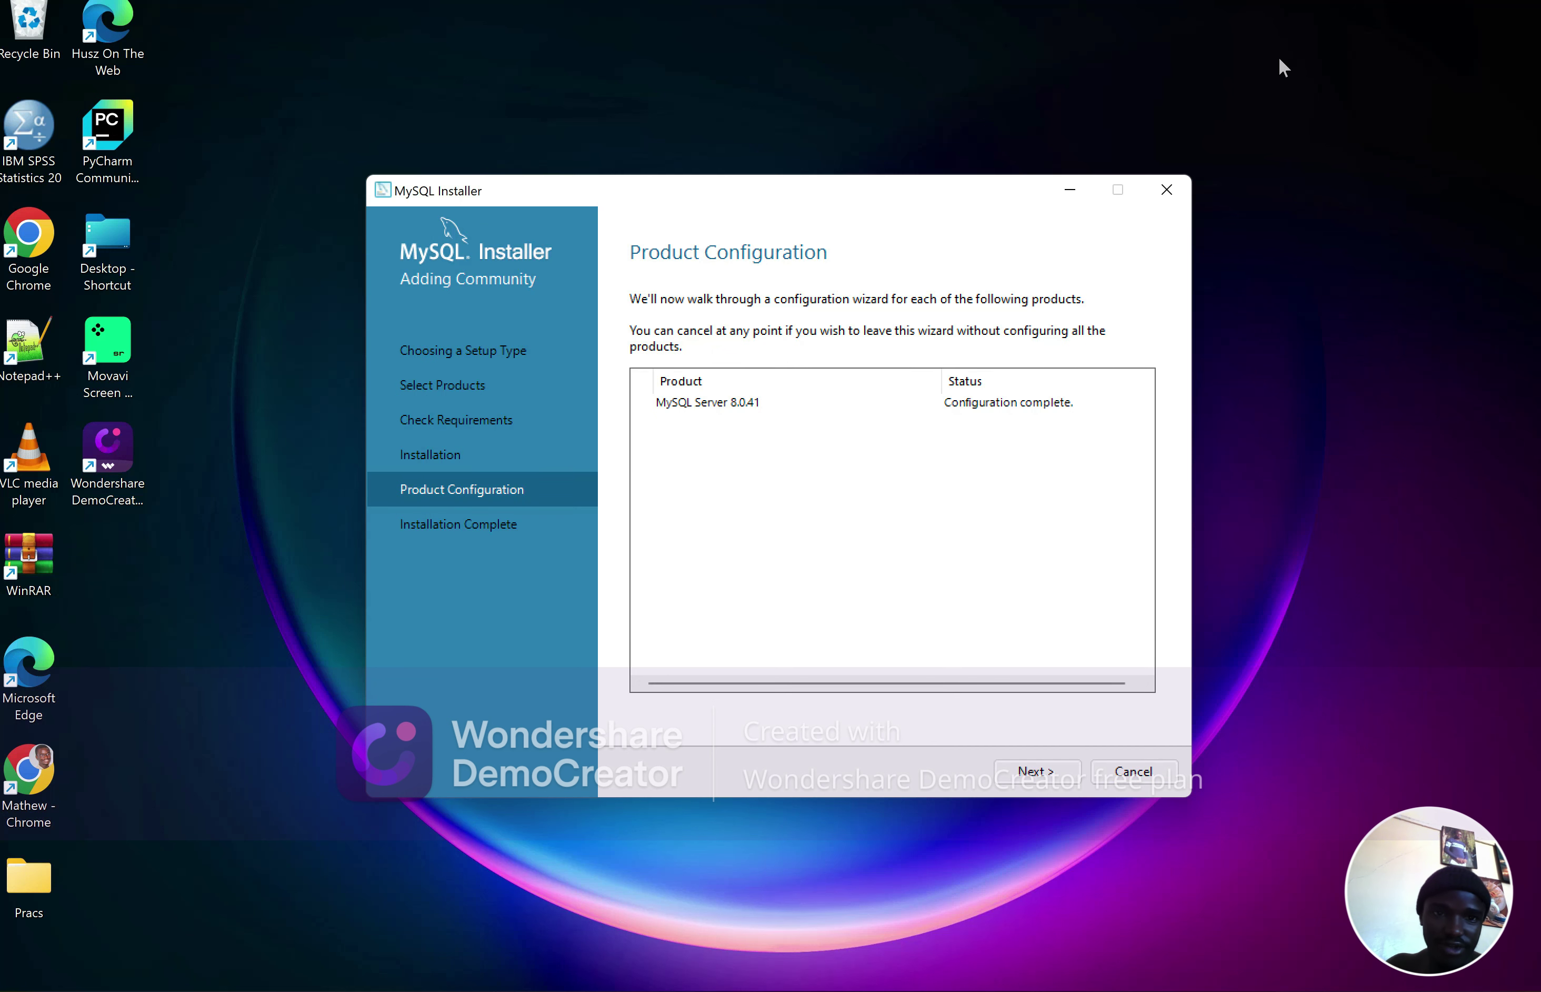
Finish the MySQL Installer setup, then bring up a new File Explorer window at Quick access
{"action": "key", "text": "Return"}
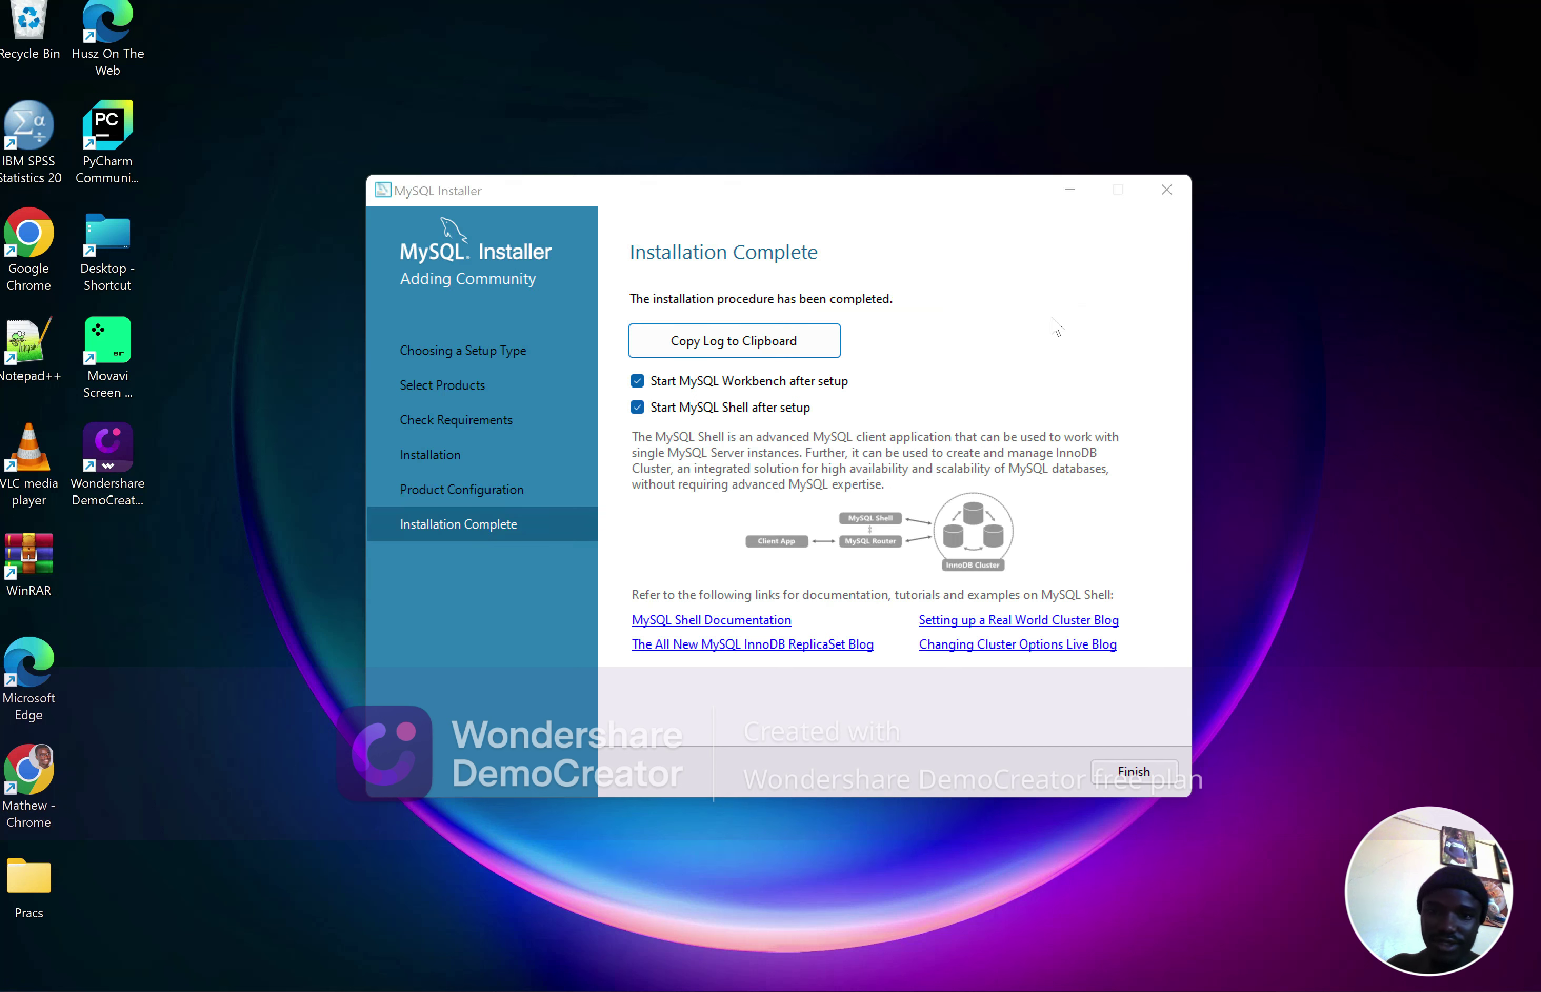
{"action": "left_click", "coordinate": [1128, 770]}
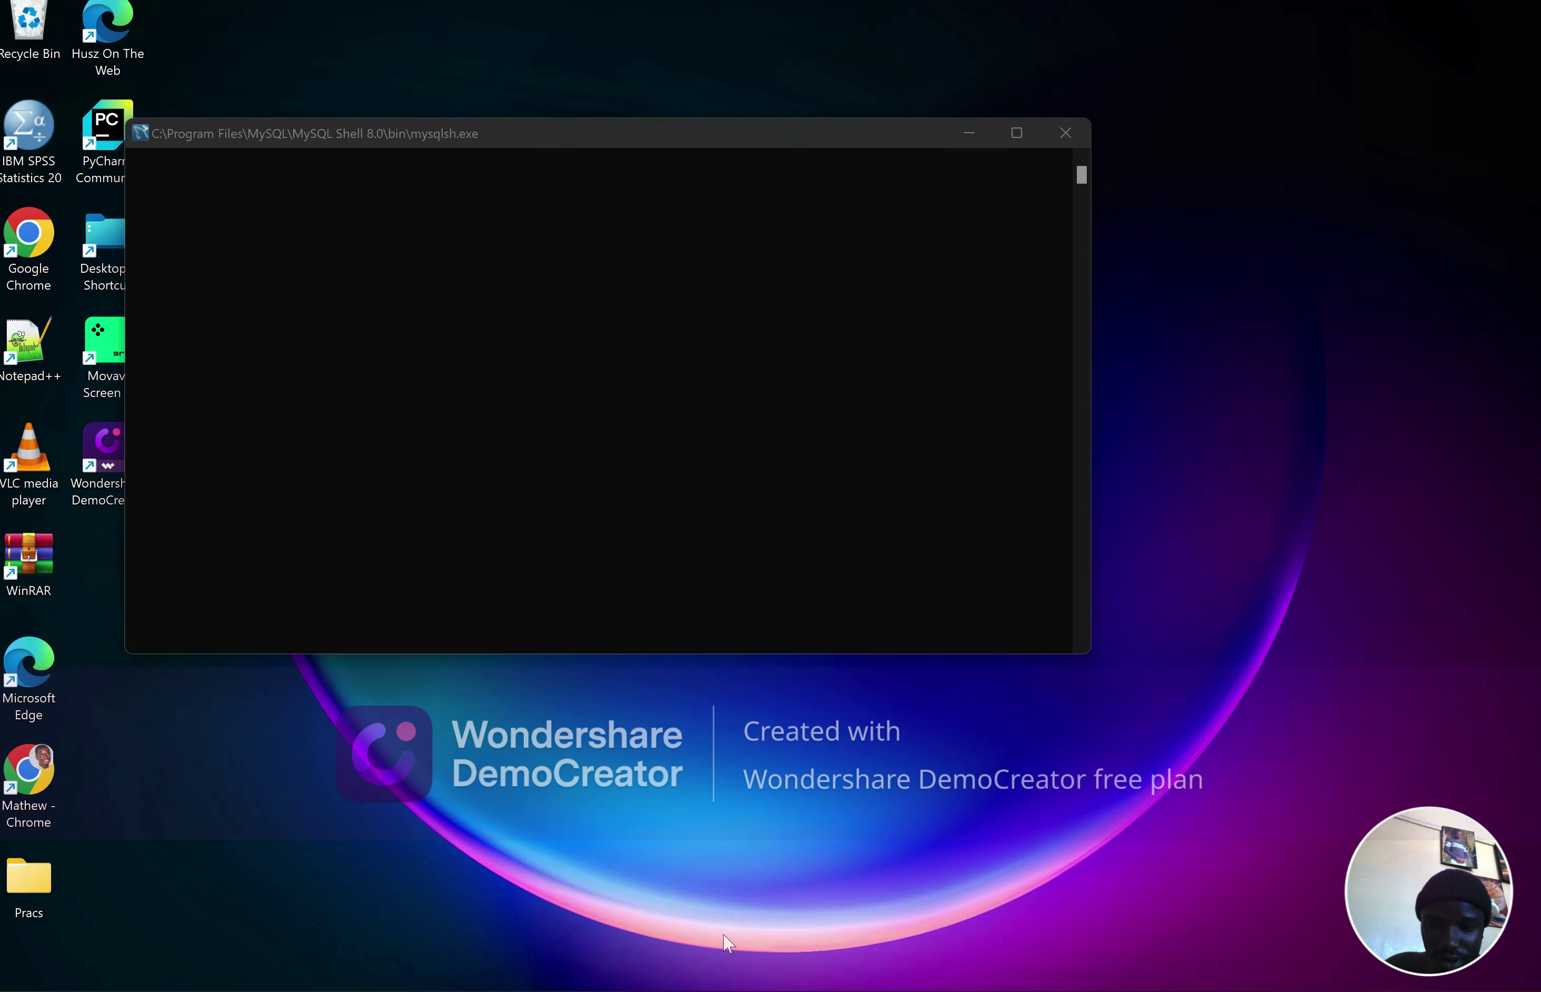
{"action": "key", "text": "super+e"}
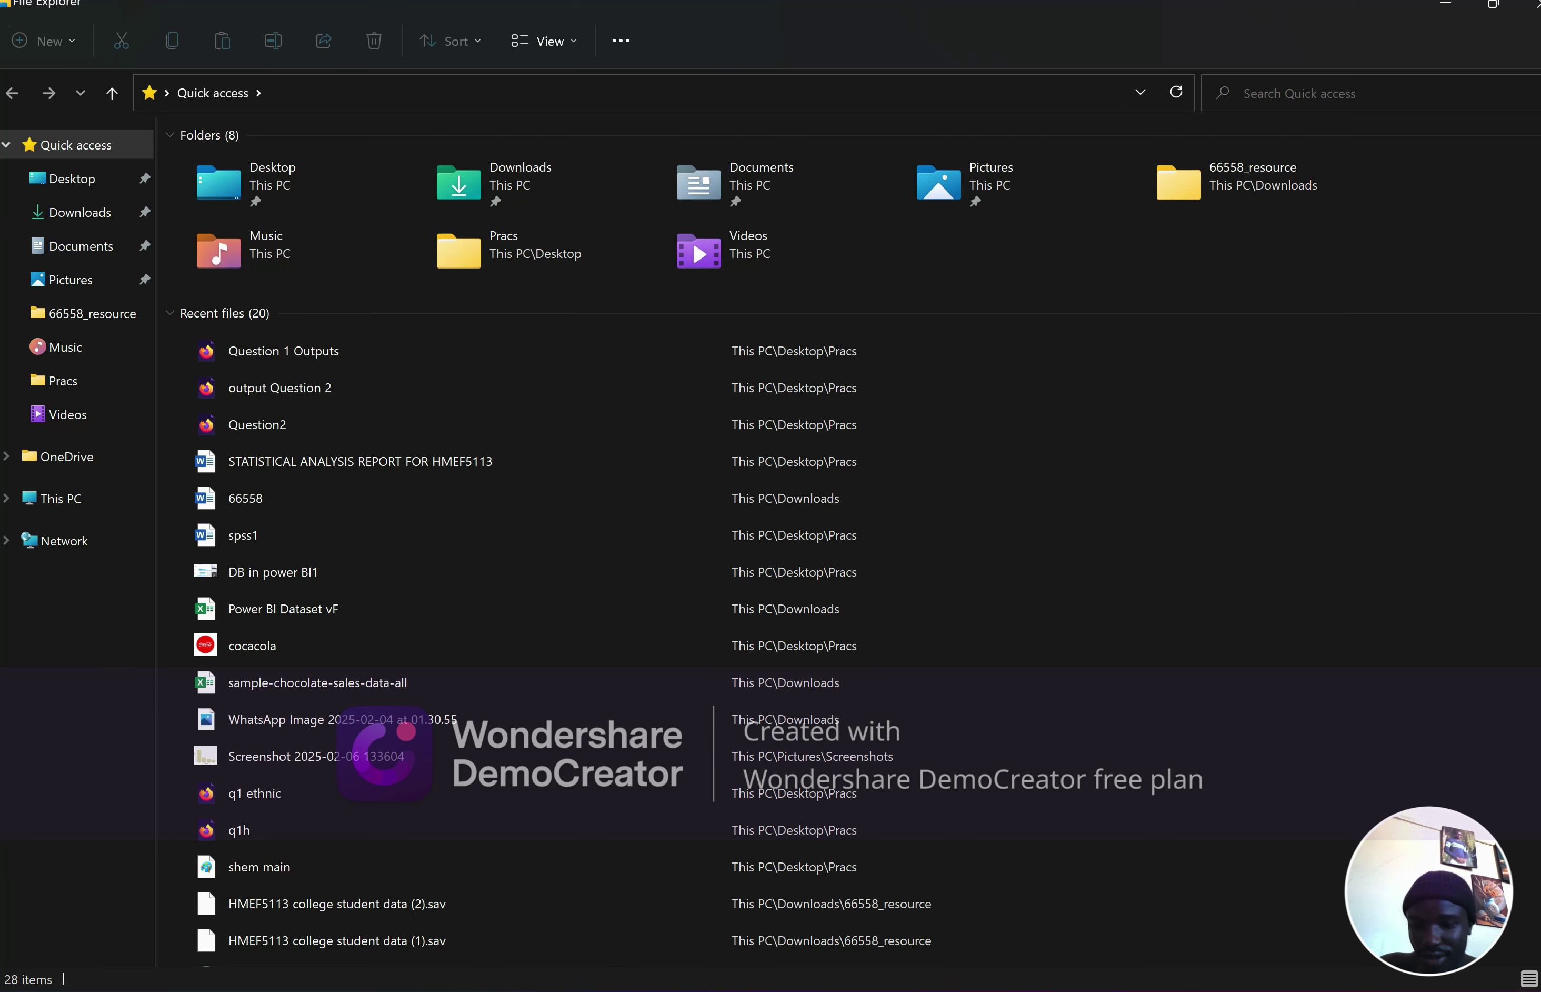
Navigate from This PC to C:\Program Files\MySQL\MySQL Server 8.0
{"action": "key", "text": "alt+d"}
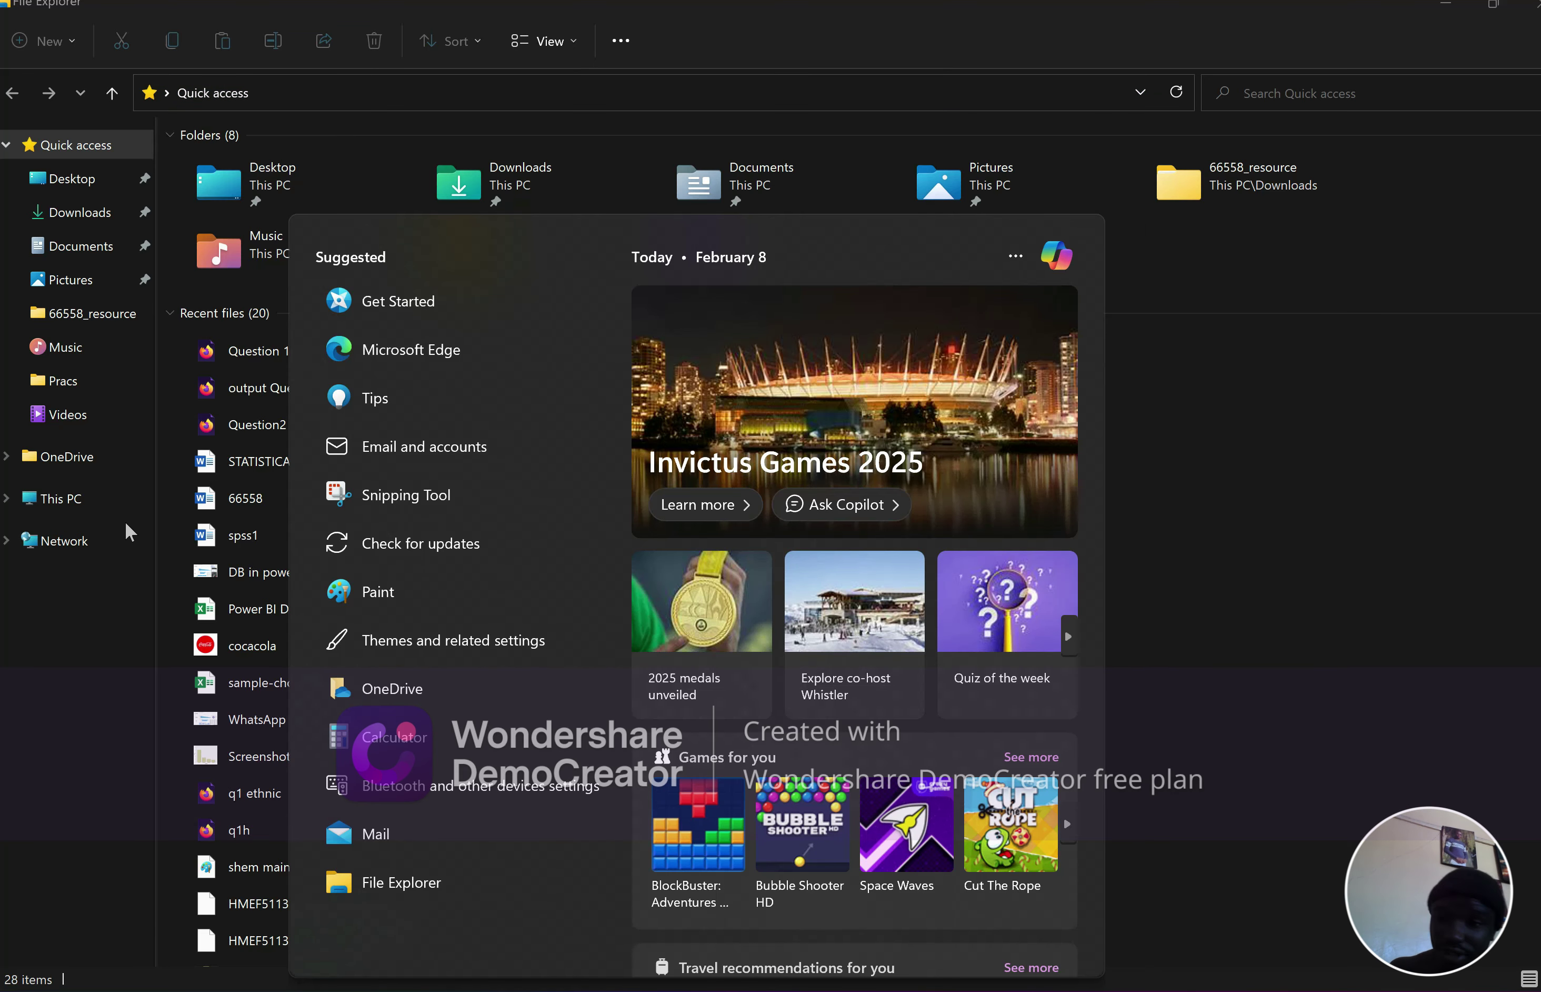
{"action": "left_click", "coordinate": [87, 487]}
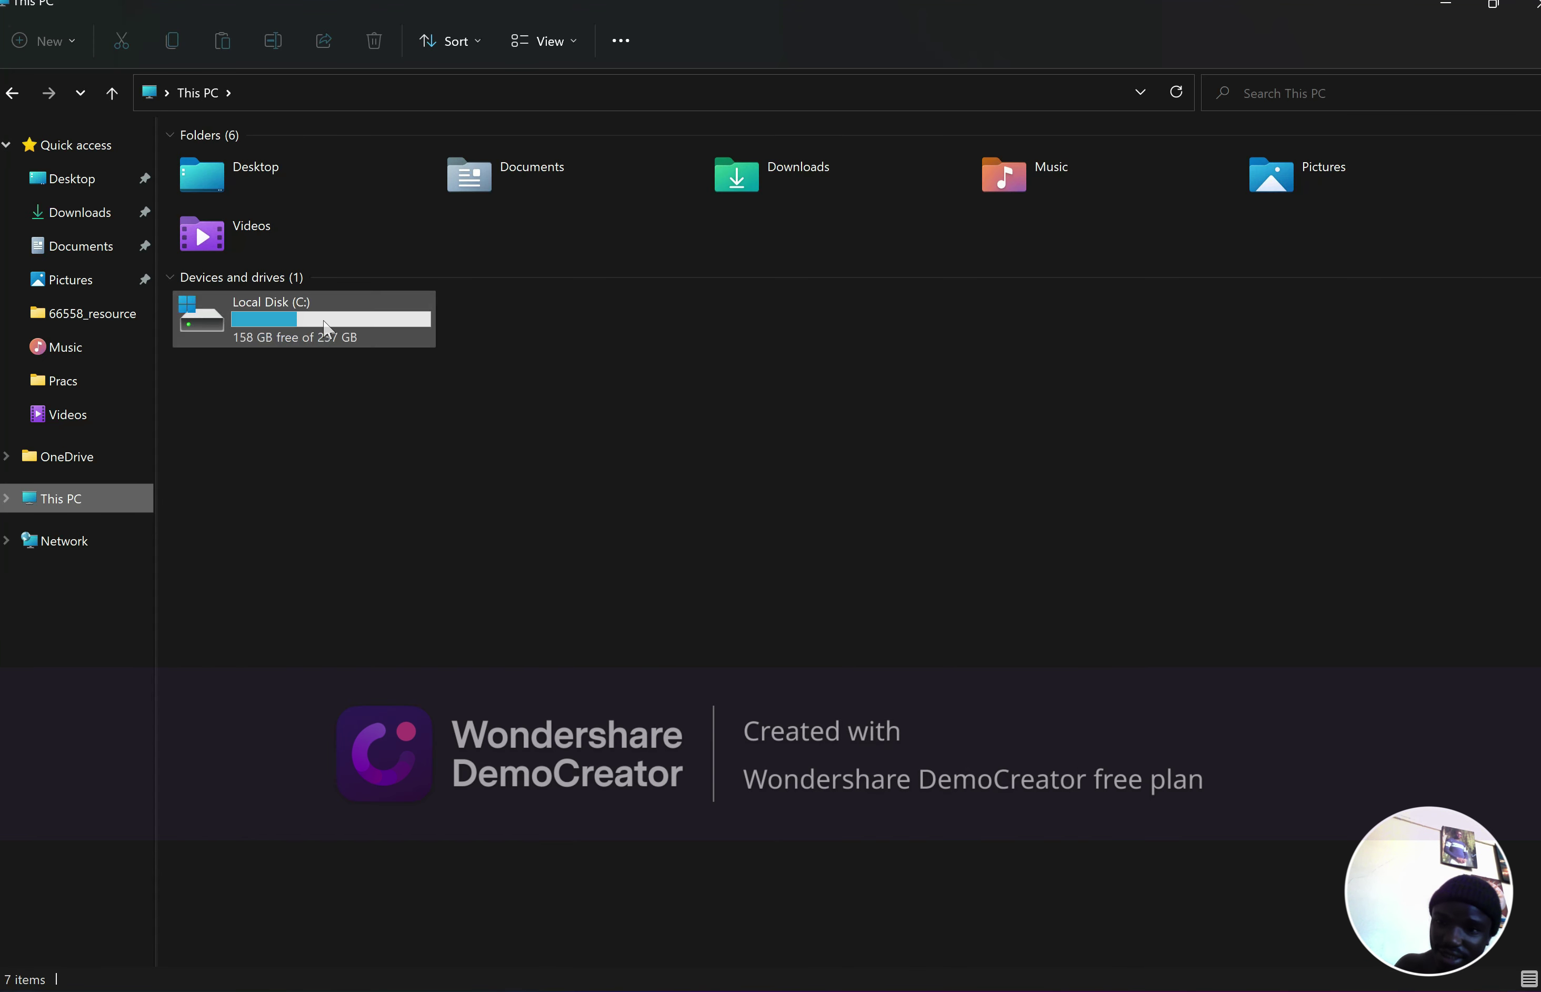
{"action": "double_click", "coordinate": [324, 320]}
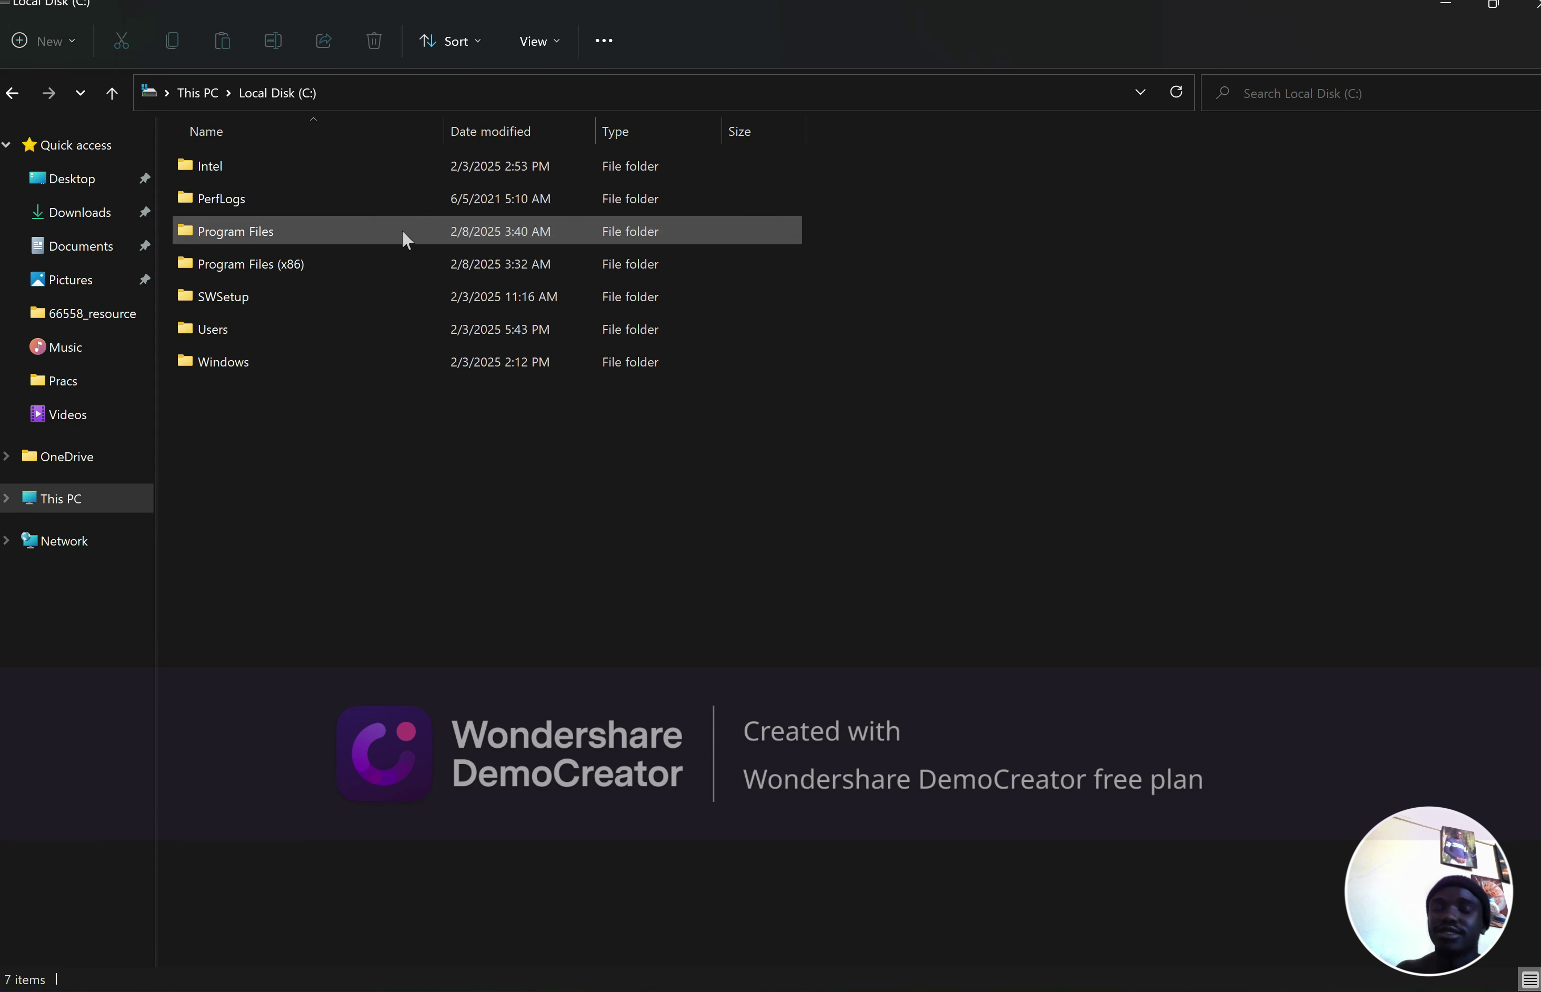
{"action": "double_click", "coordinate": [328, 230]}
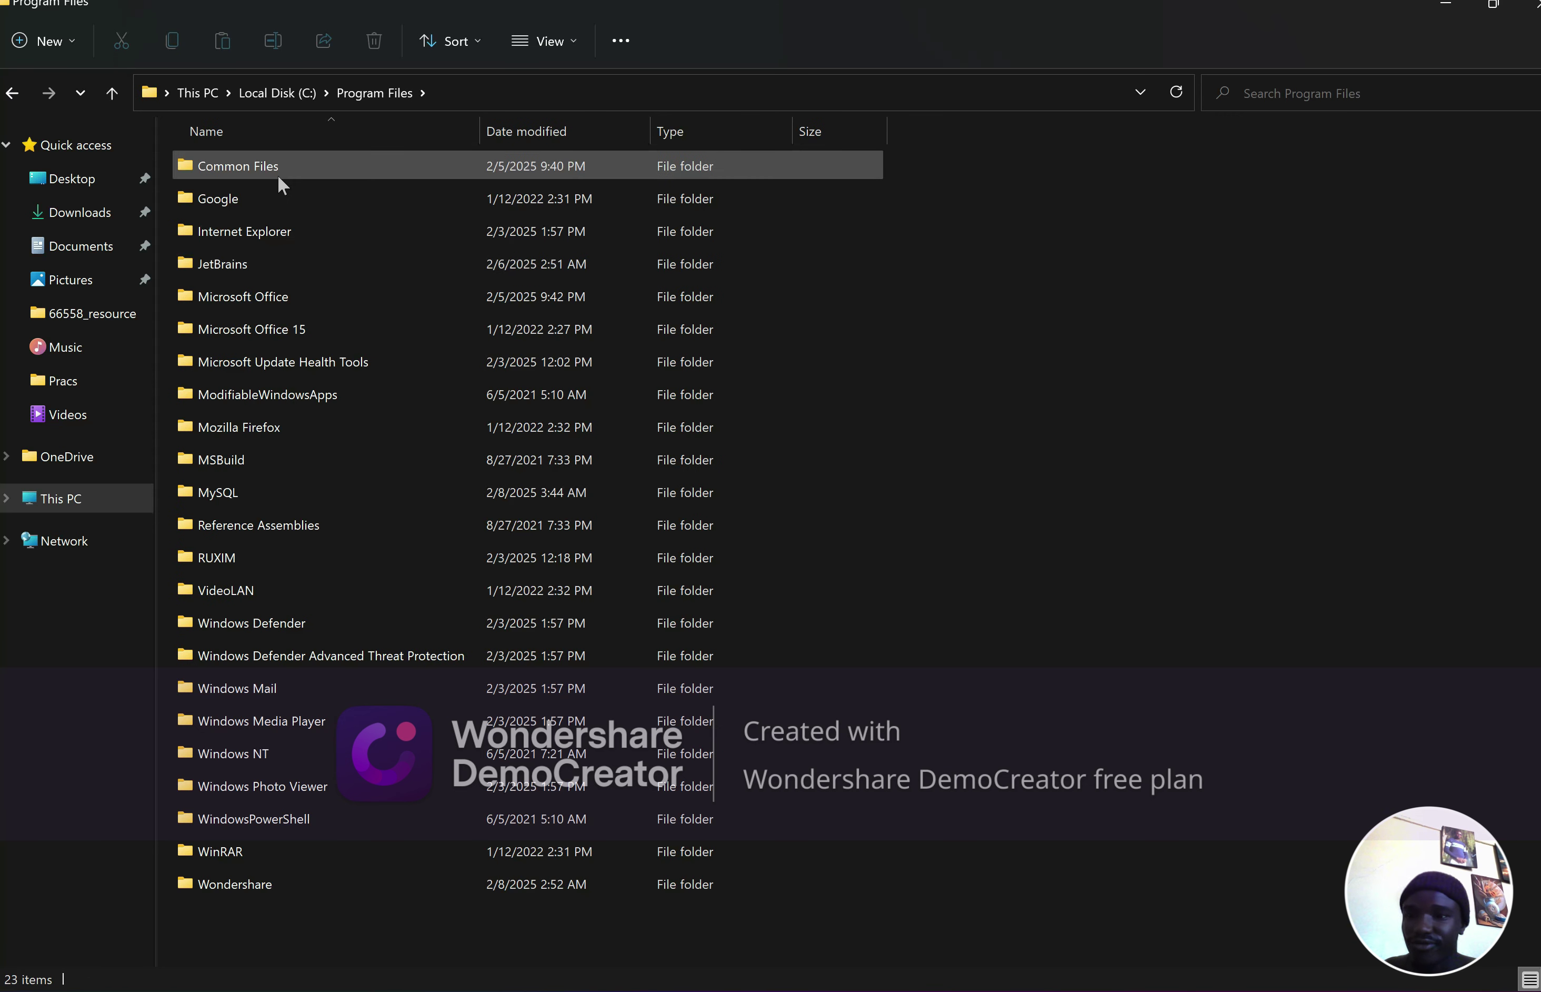
{"action": "left_click", "coordinate": [231, 497]}
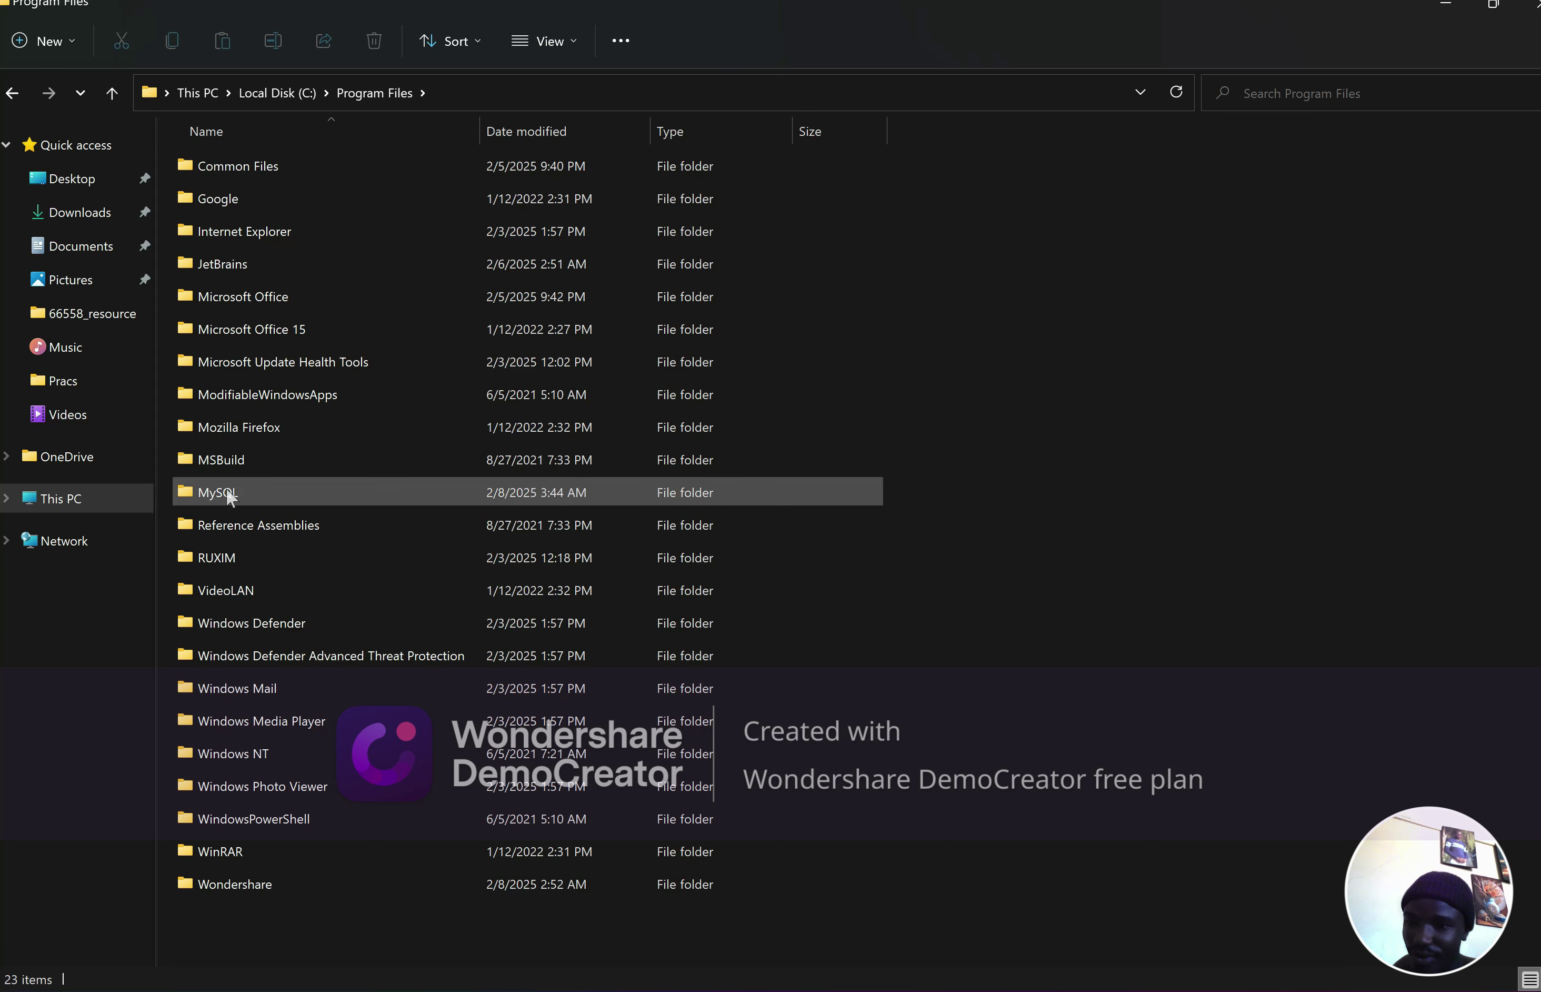
{"action": "double_click", "coordinate": [241, 493]}
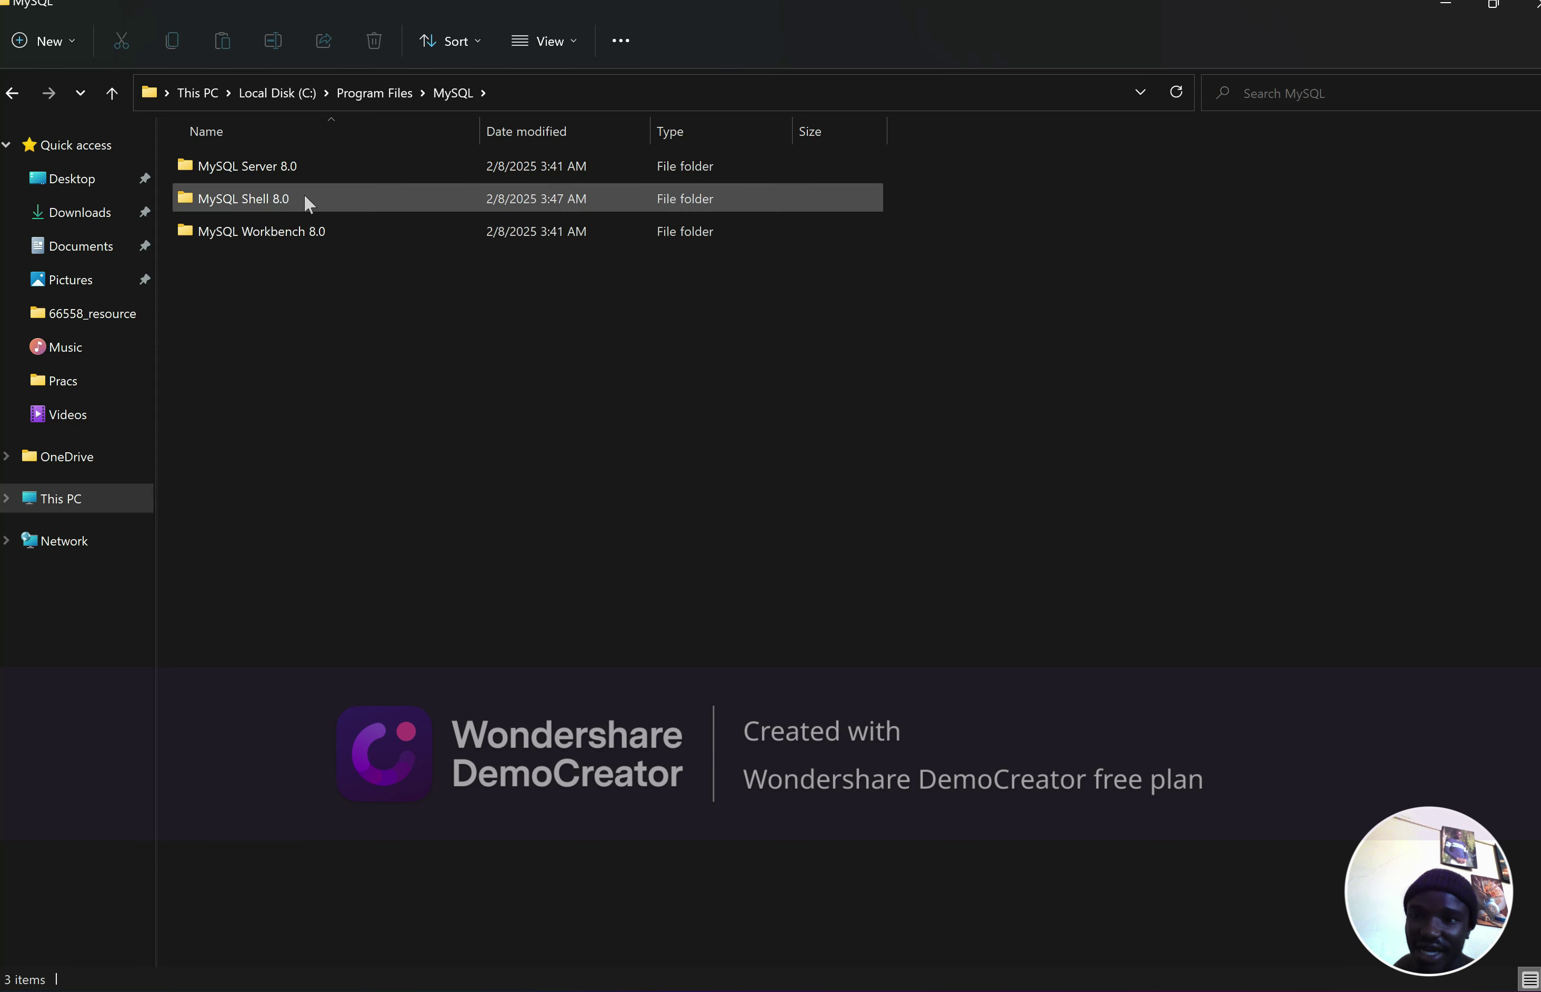
{"action": "left_click", "coordinate": [284, 170]}
{"action": "double_click", "coordinate": [284, 170]}
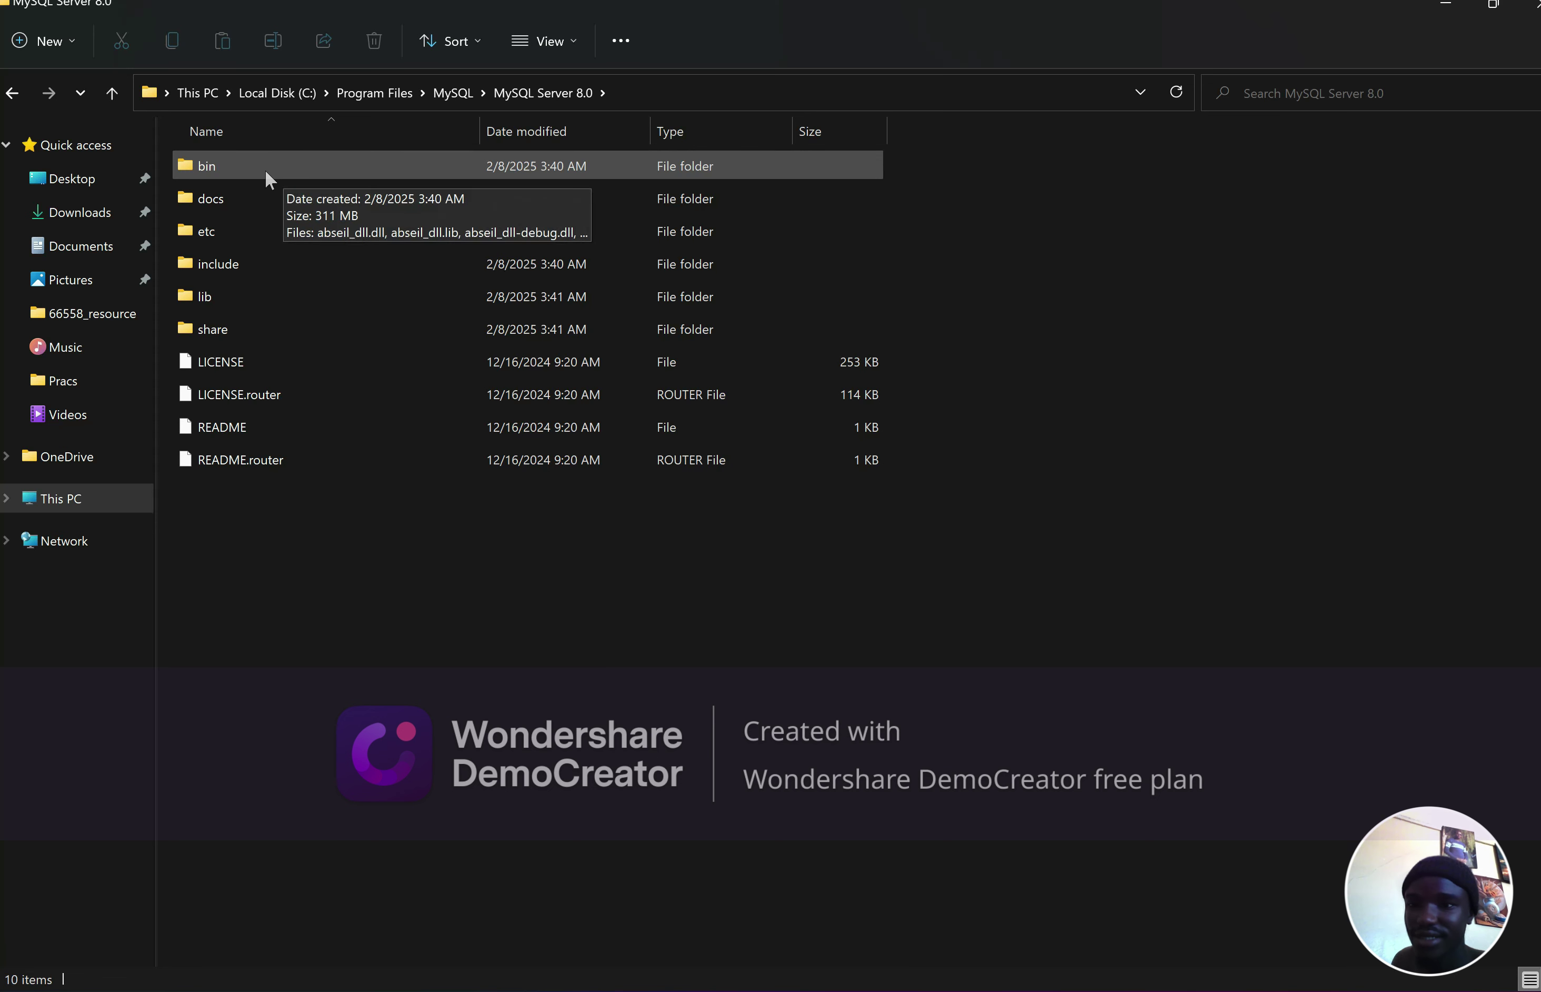
Copy the C:\Program Files\MySQL\MySQL Server 8.0\bin path and search Windows for 'environ'
{"action": "double_click", "coordinate": [263, 167]}
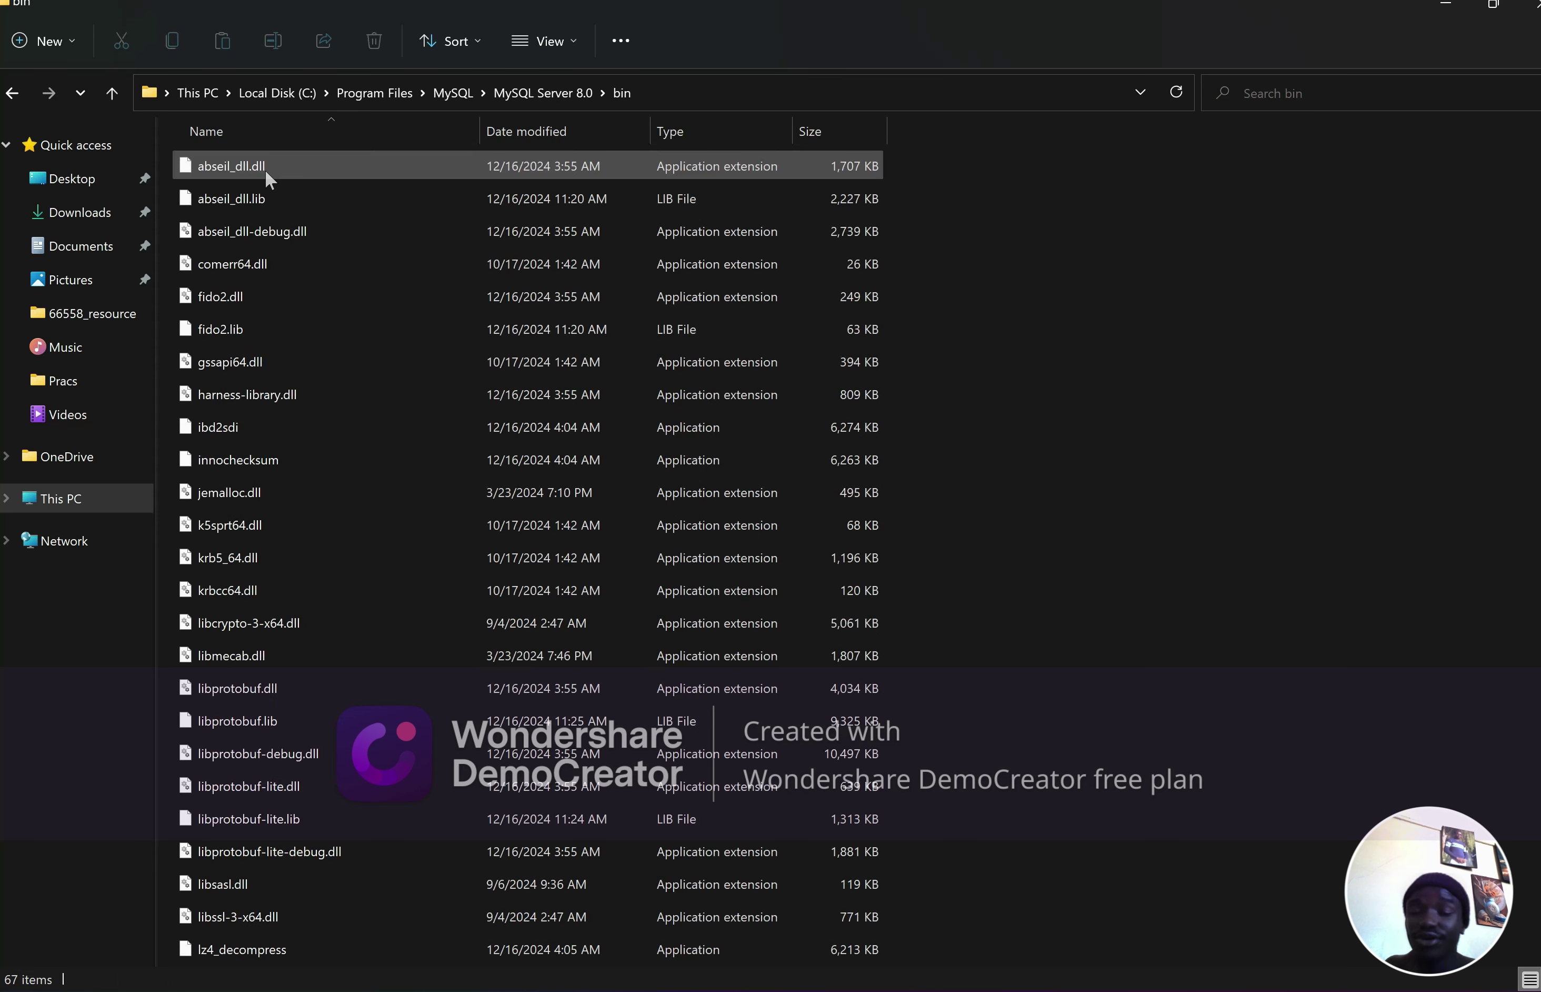
{"action": "left_click", "coordinate": [650, 90]}
{"action": "key", "text": "ctrl+c"}
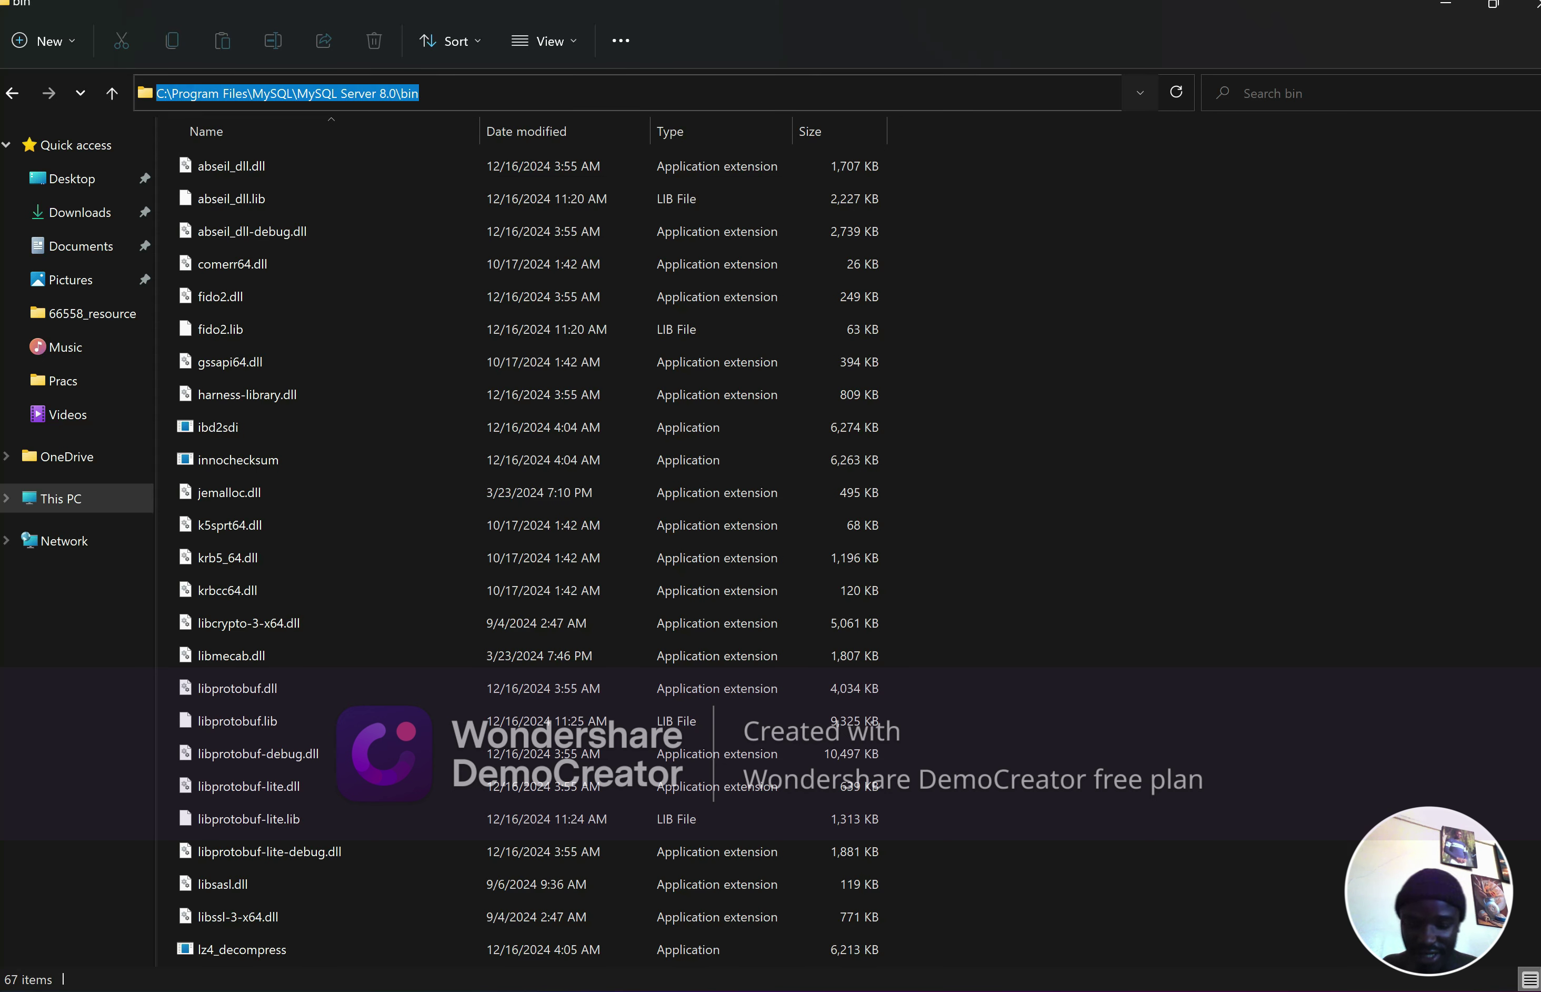
{"action": "right_click", "coordinate": [650, 95]}
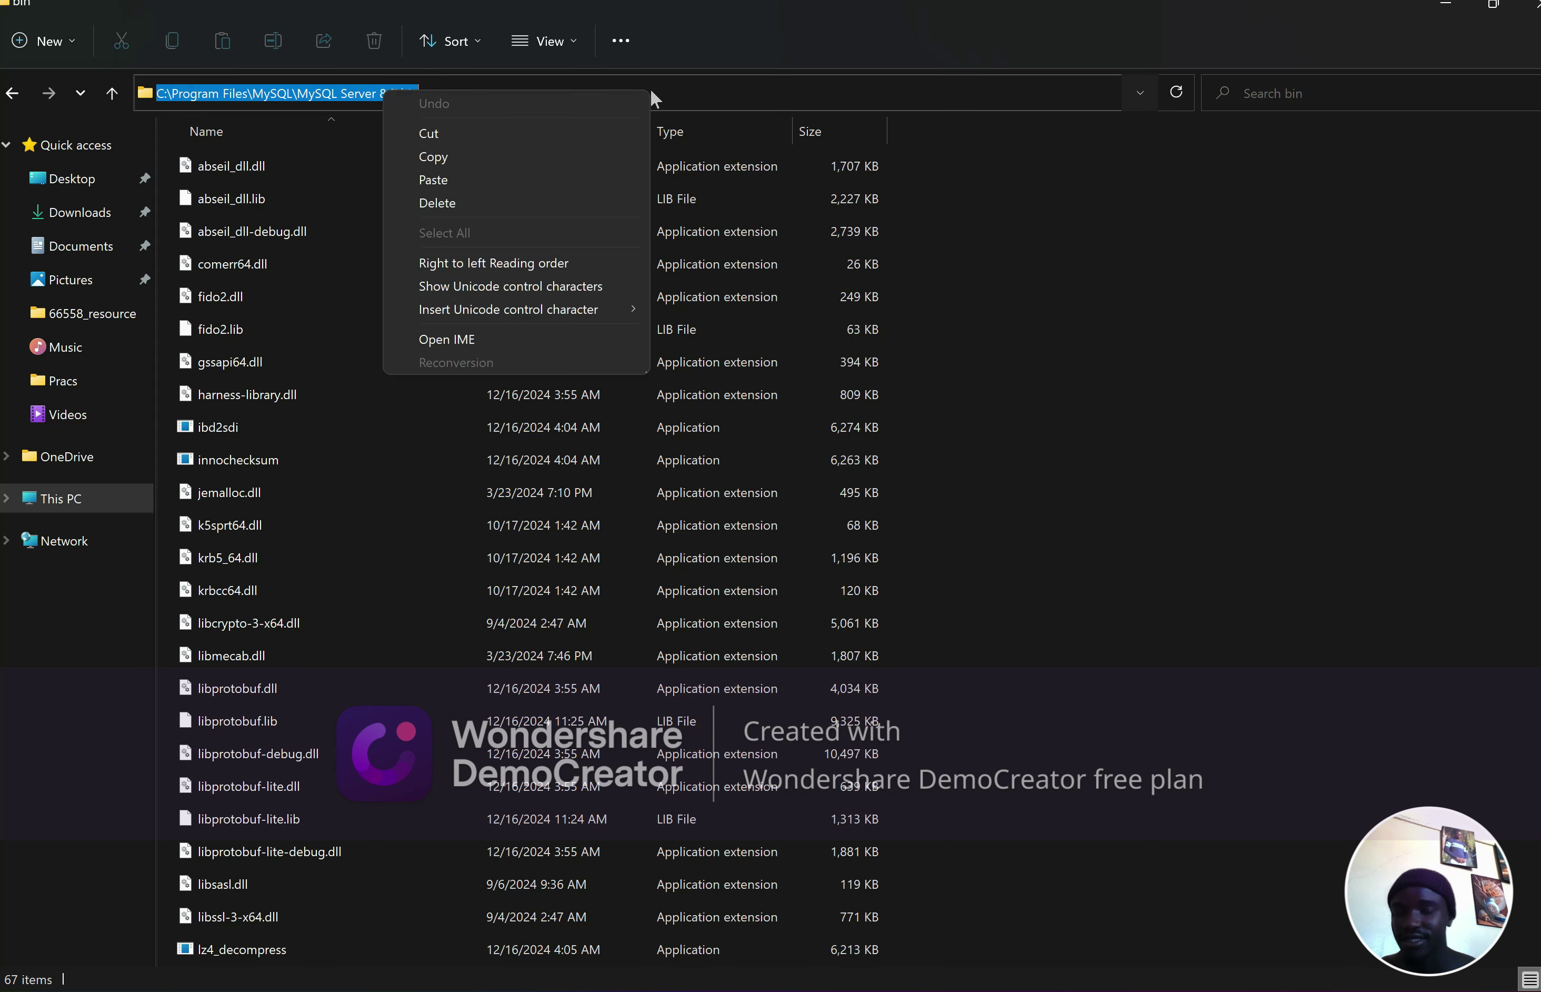
{"action": "left_click", "coordinate": [469, 157]}
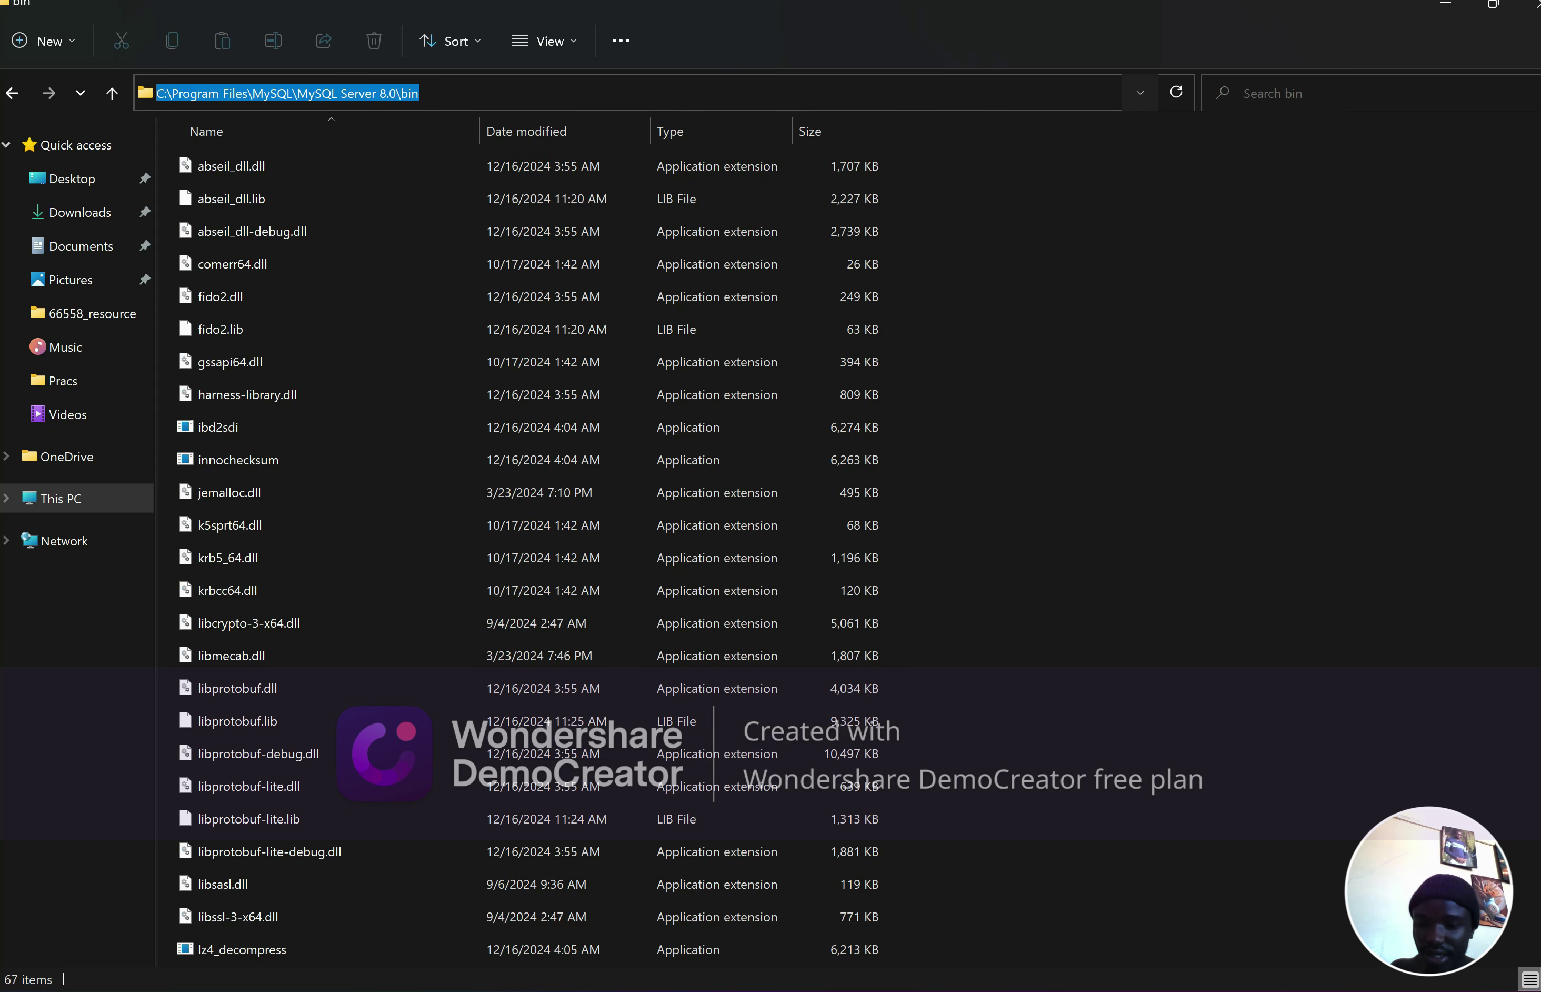
{"action": "key", "text": "Escape"}
{"action": "key", "text": "super"}
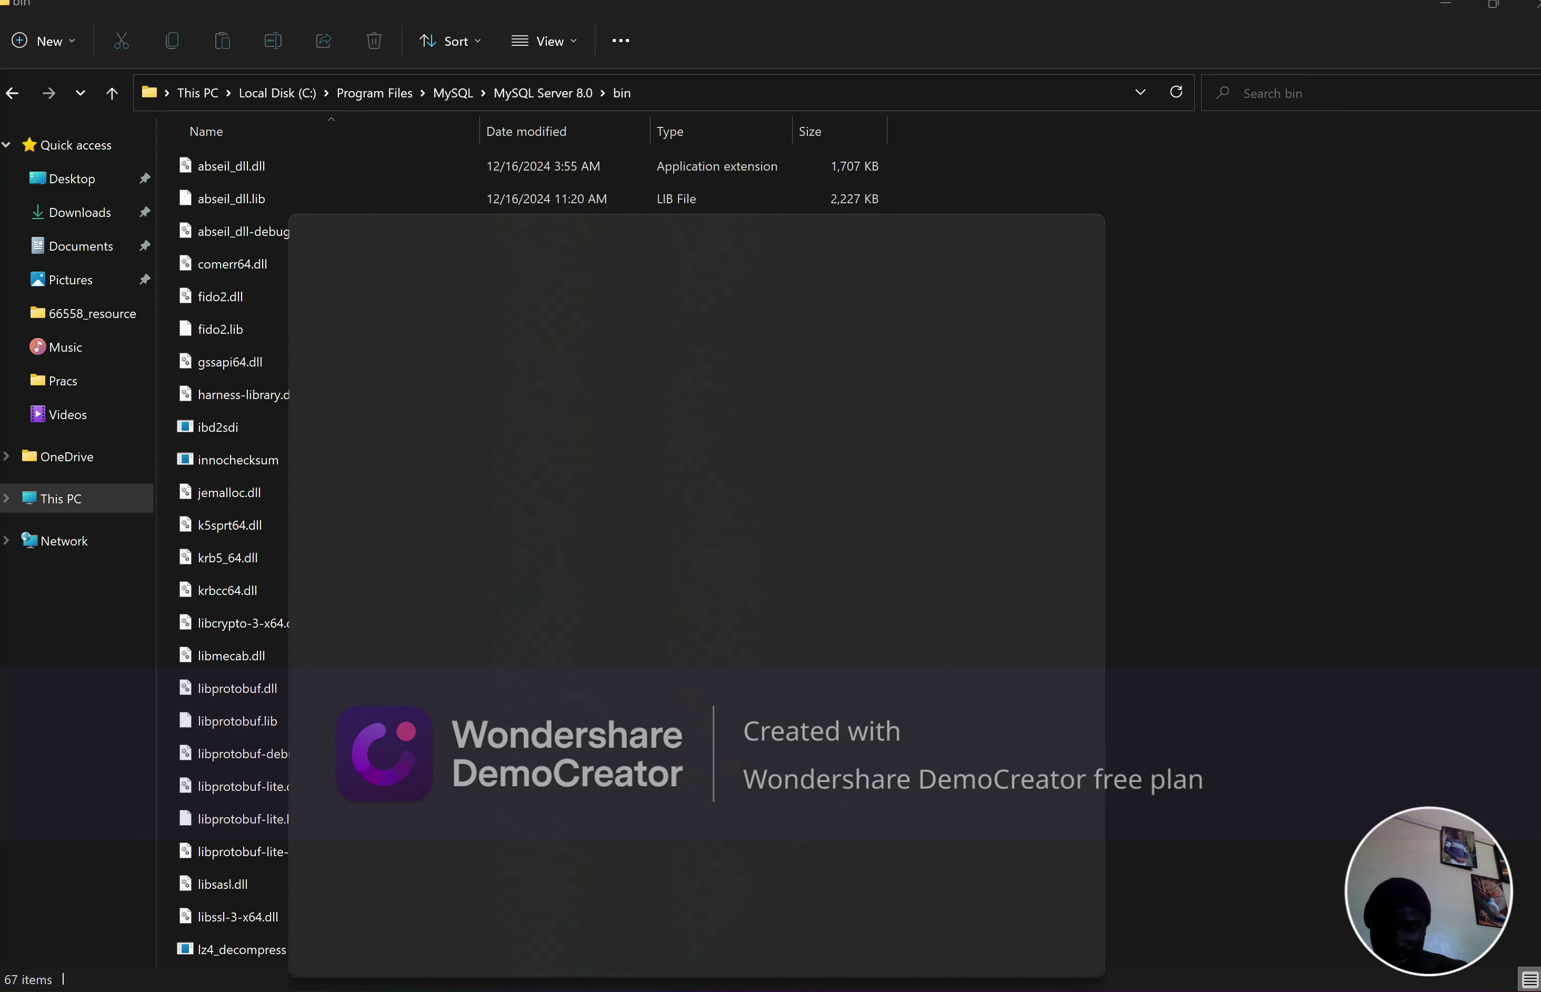
{"action": "type", "text": "environ"}
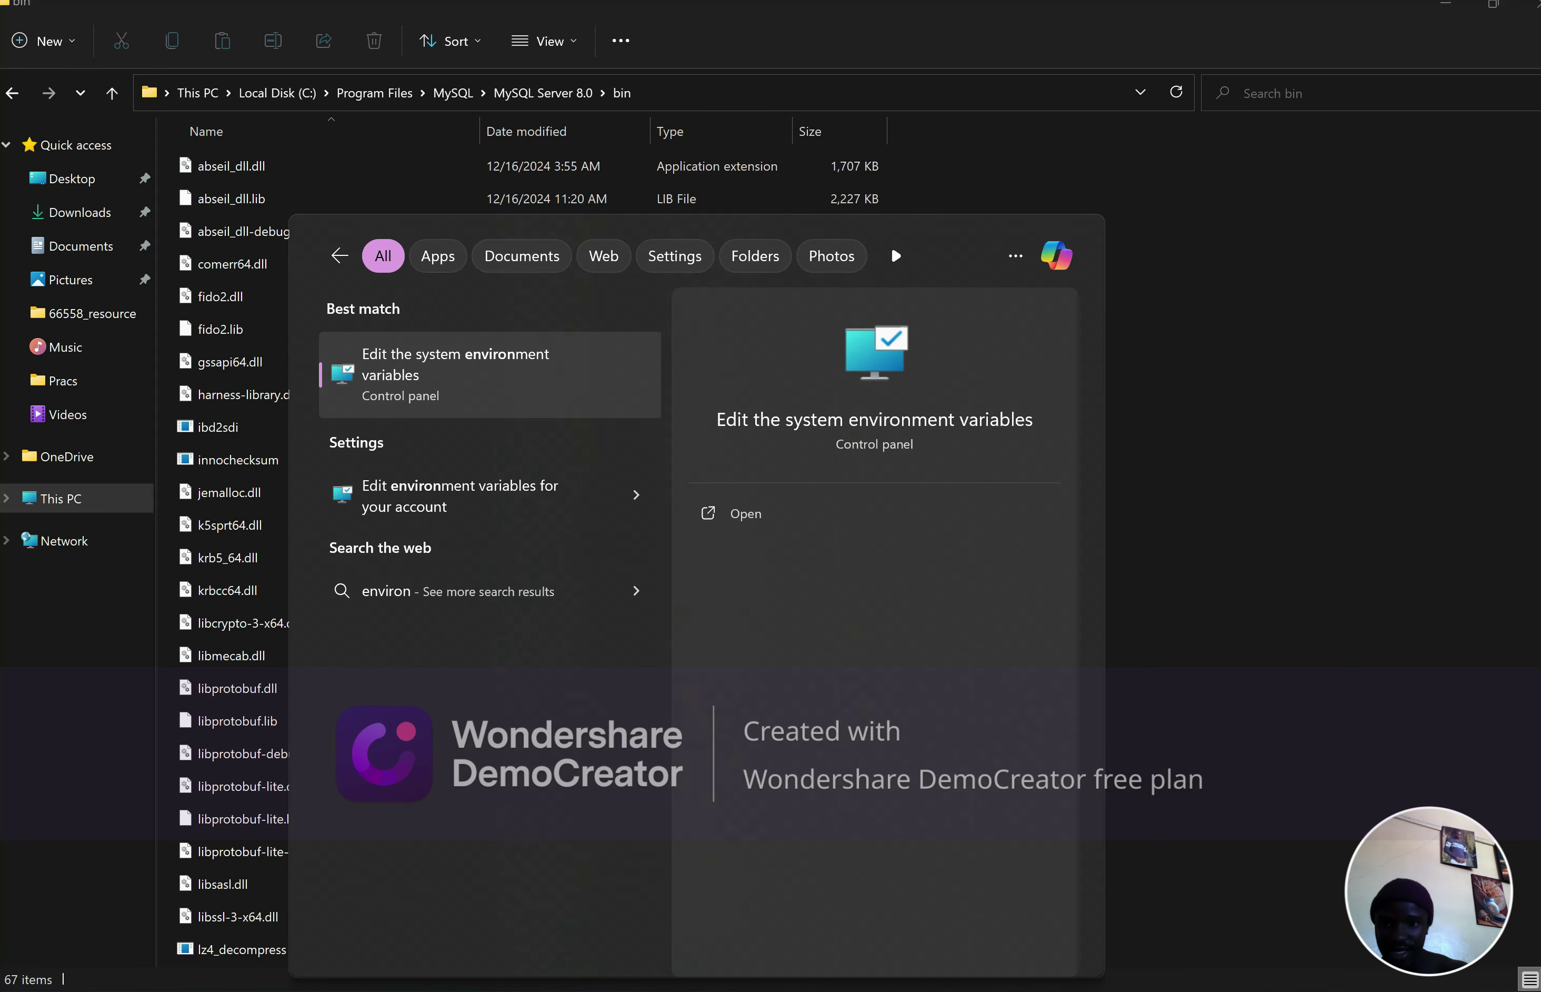
Launch System Properties and reach Environment Variables, cancelling a stray New system variable dialog
{"action": "key", "text": "Return"}
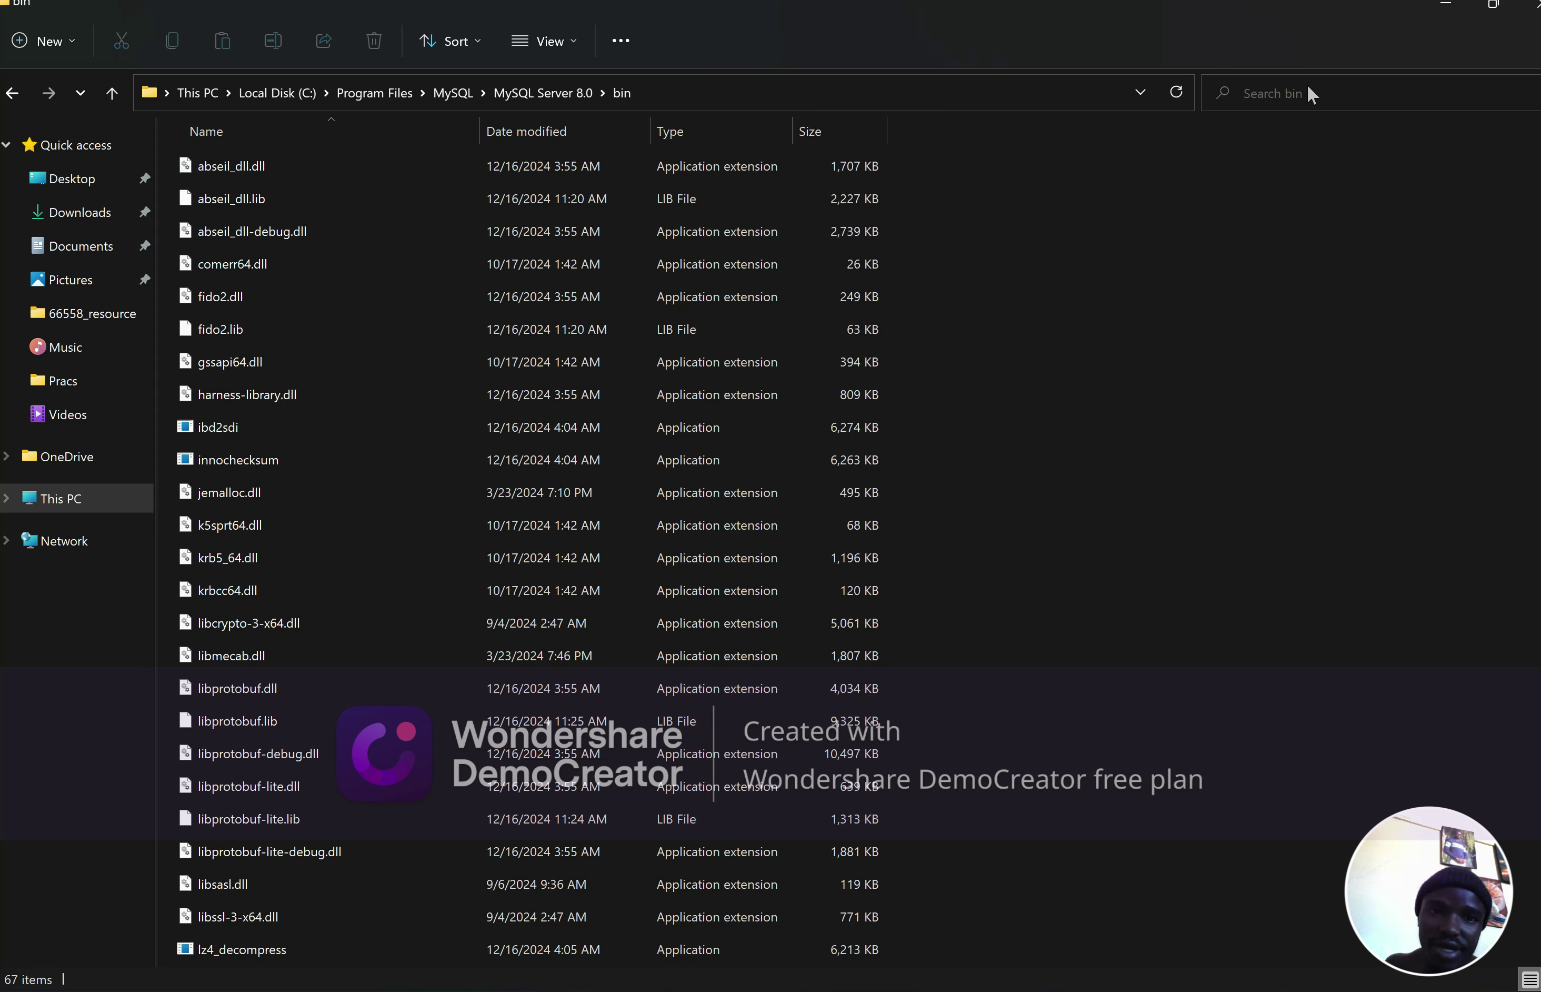
{"action": "left_click", "coordinate": [1444, 8]}
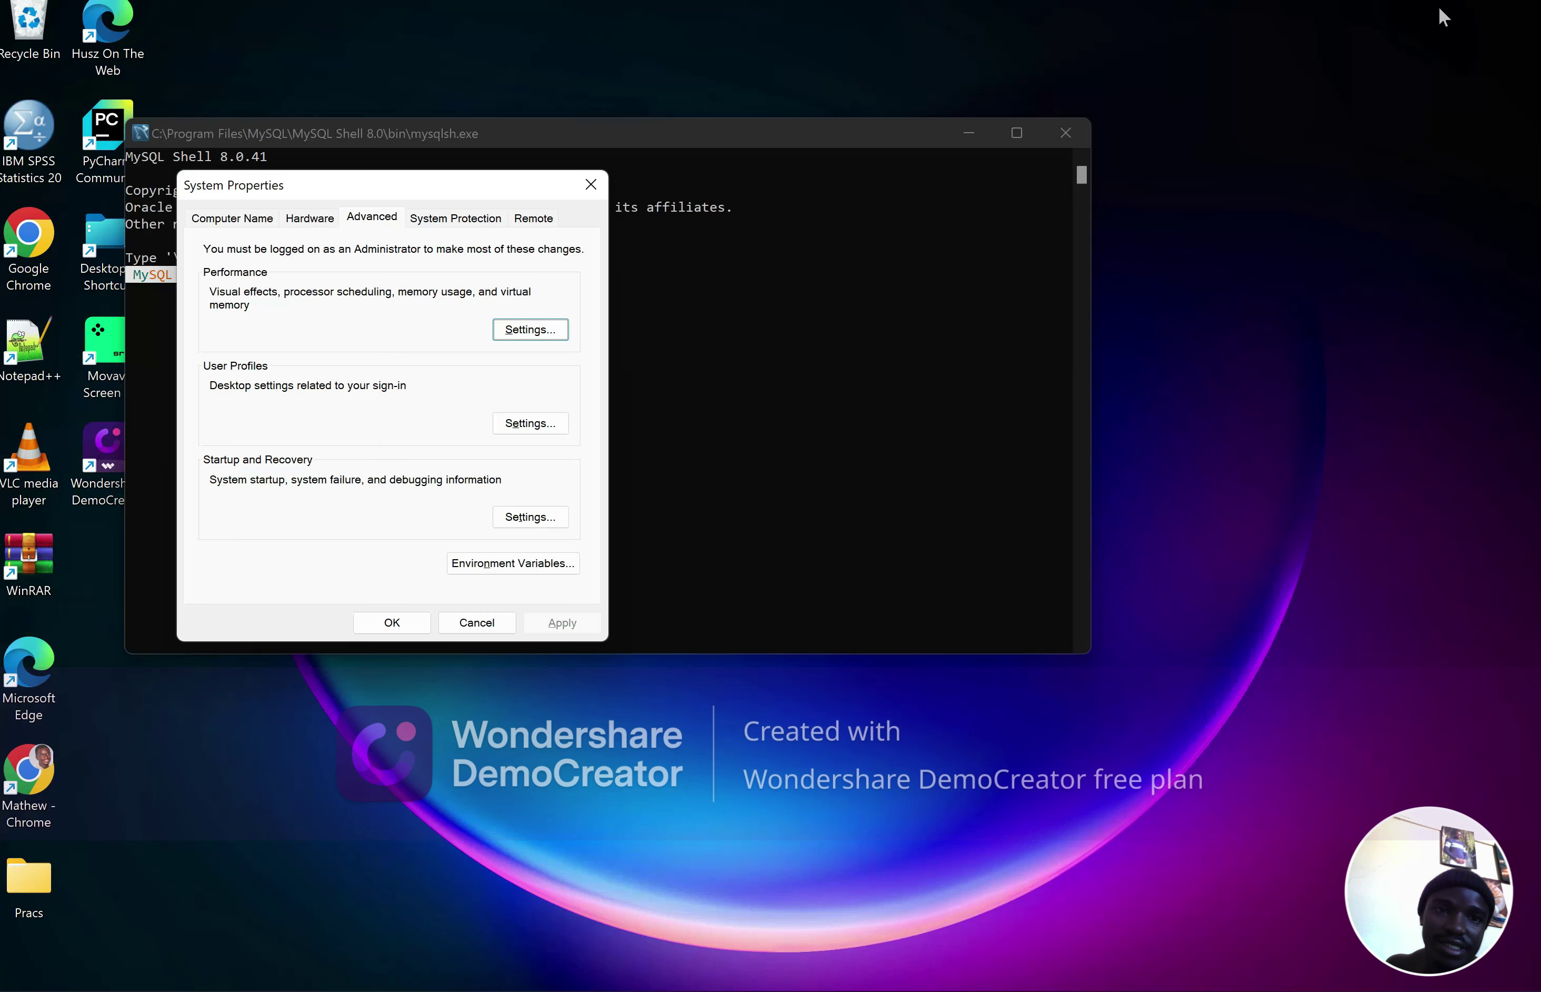
{"action": "left_click", "coordinate": [490, 568]}
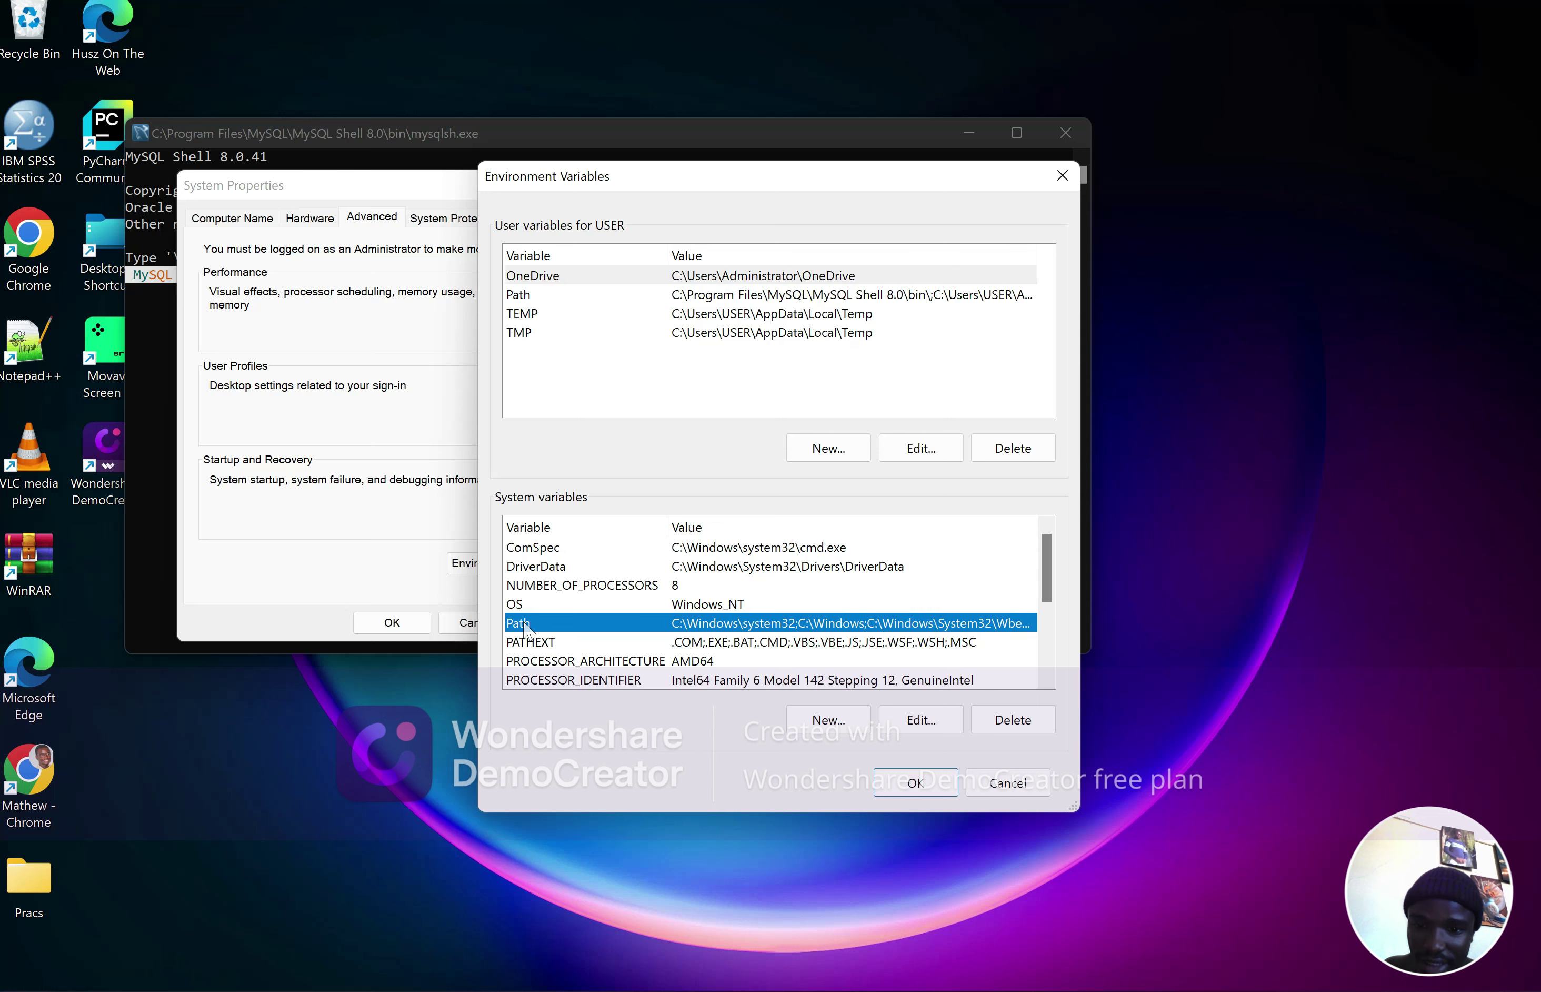
{"action": "left_click", "coordinate": [828, 720]}
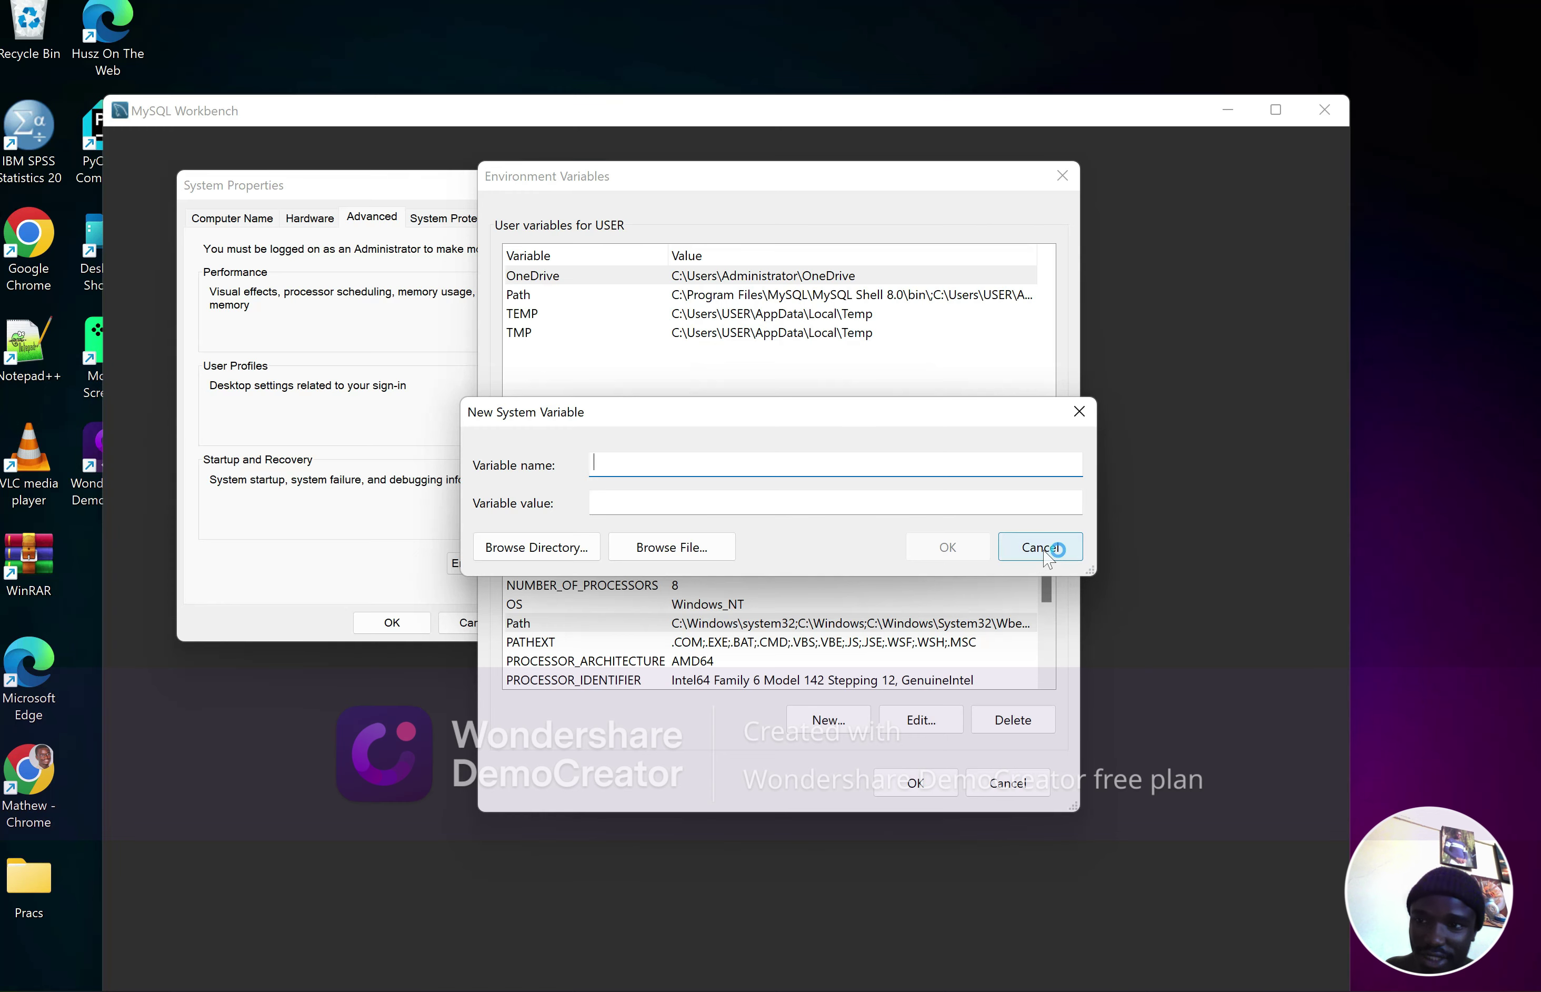
{"action": "left_click", "coordinate": [1043, 552]}
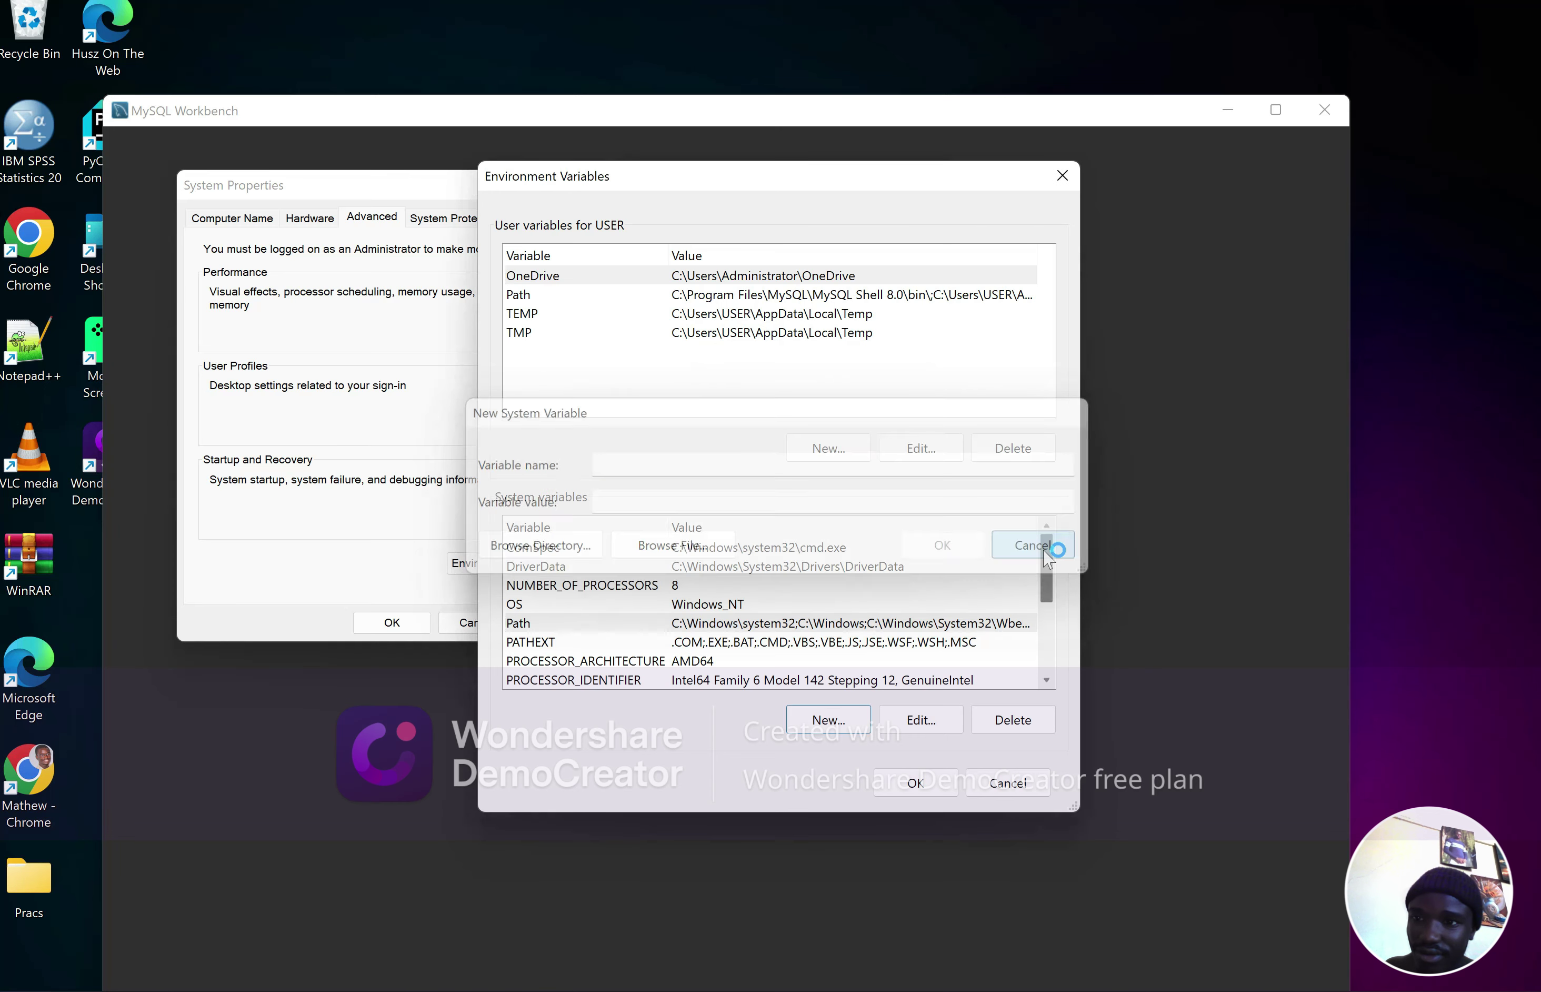
Add the copied bin path as a new system Path entry and confirm every dialog with OK
{"action": "double_click", "coordinate": [619, 624]}
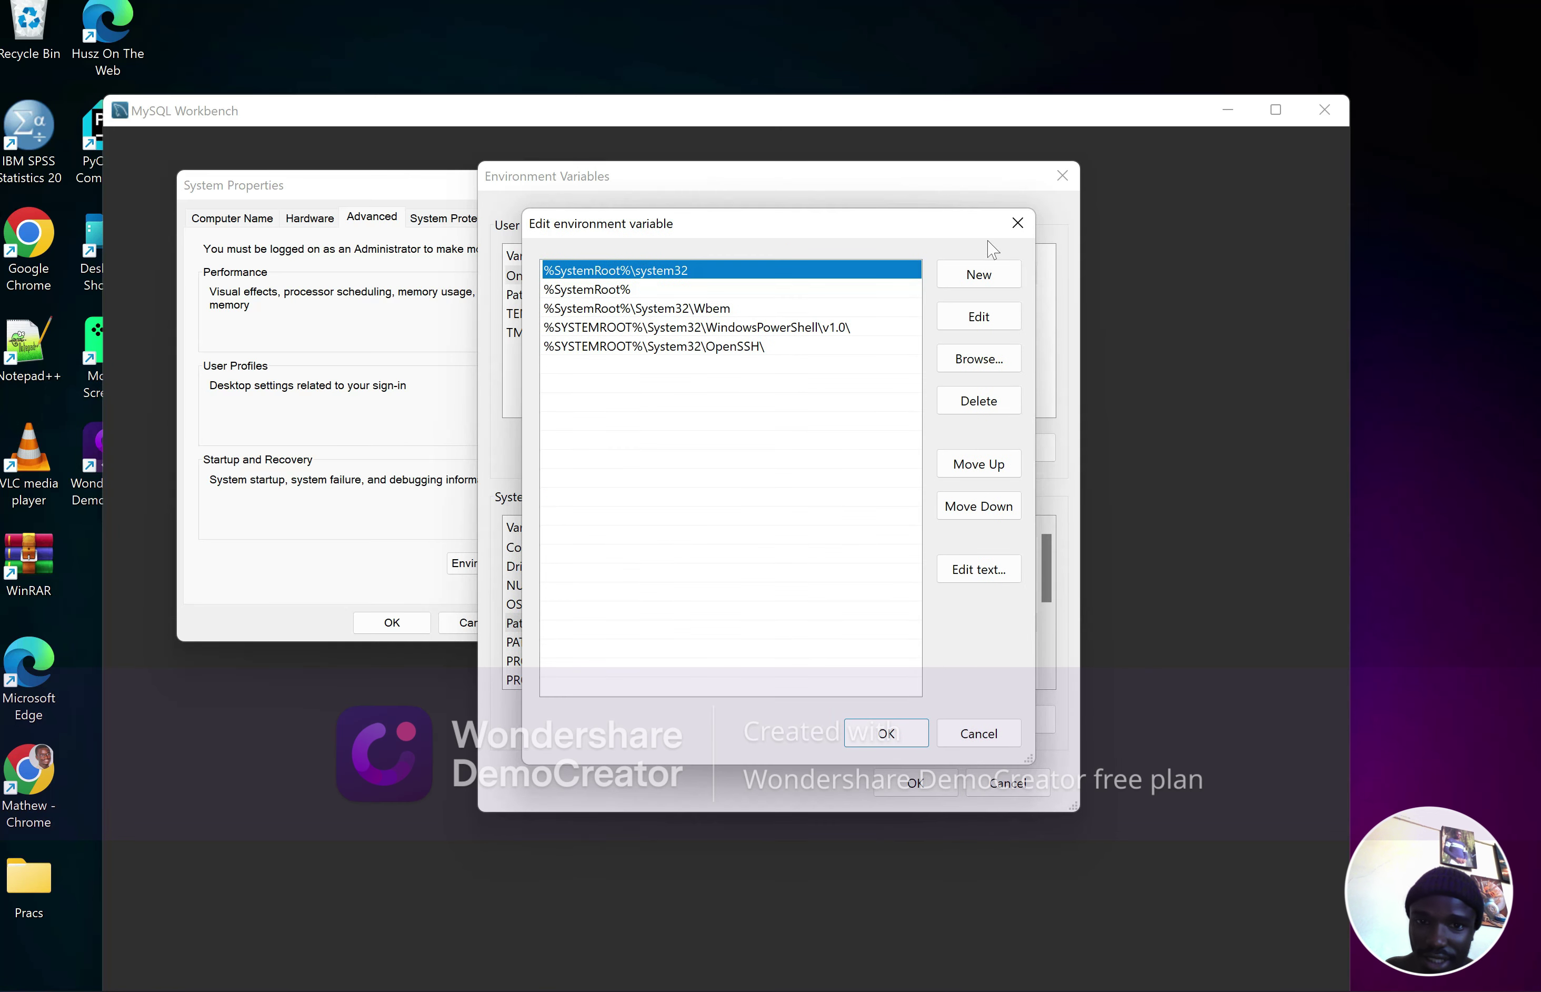
{"action": "left_click", "coordinate": [984, 277]}
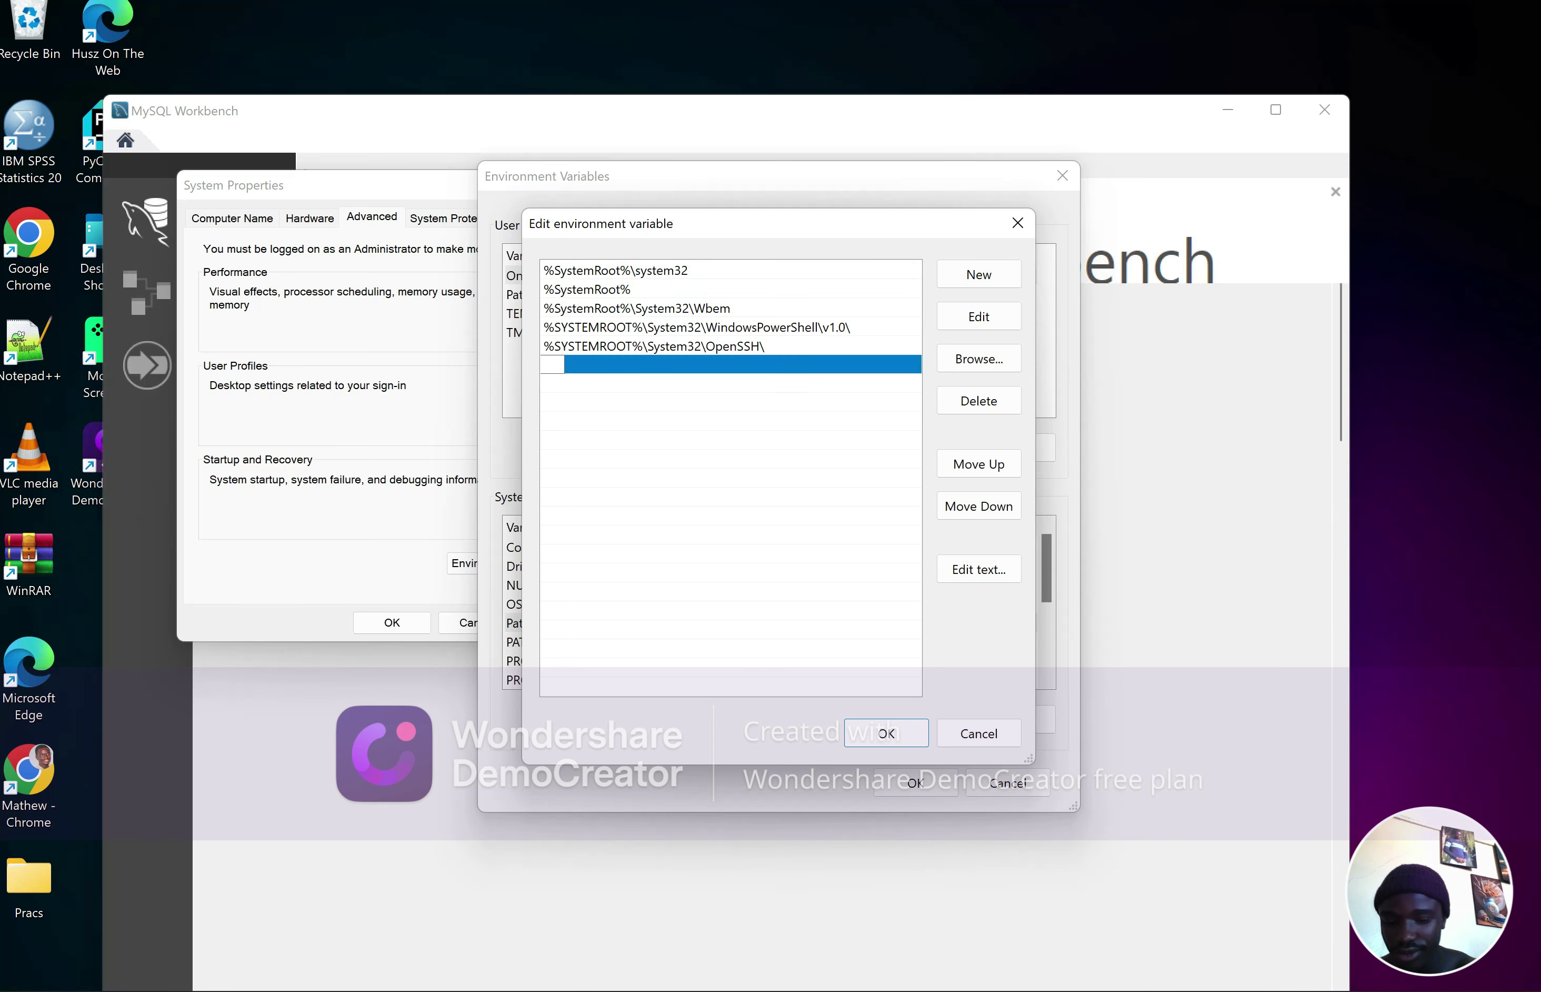
{"action": "key", "text": "ctrl+v"}
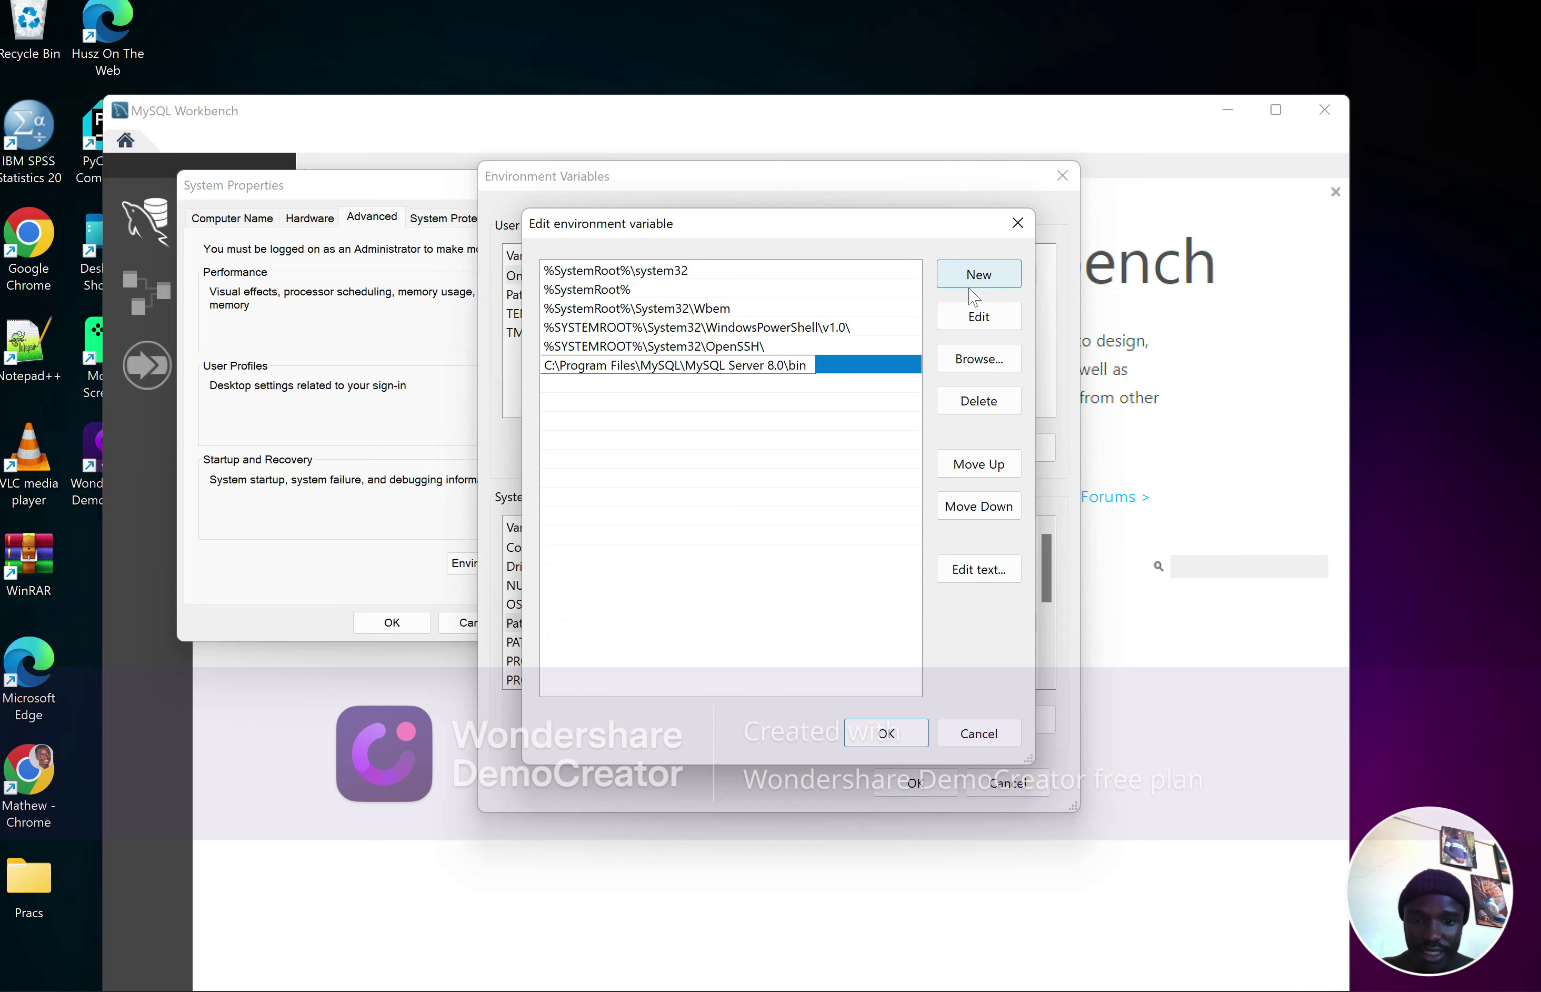
{"action": "left_click", "coordinate": [887, 732]}
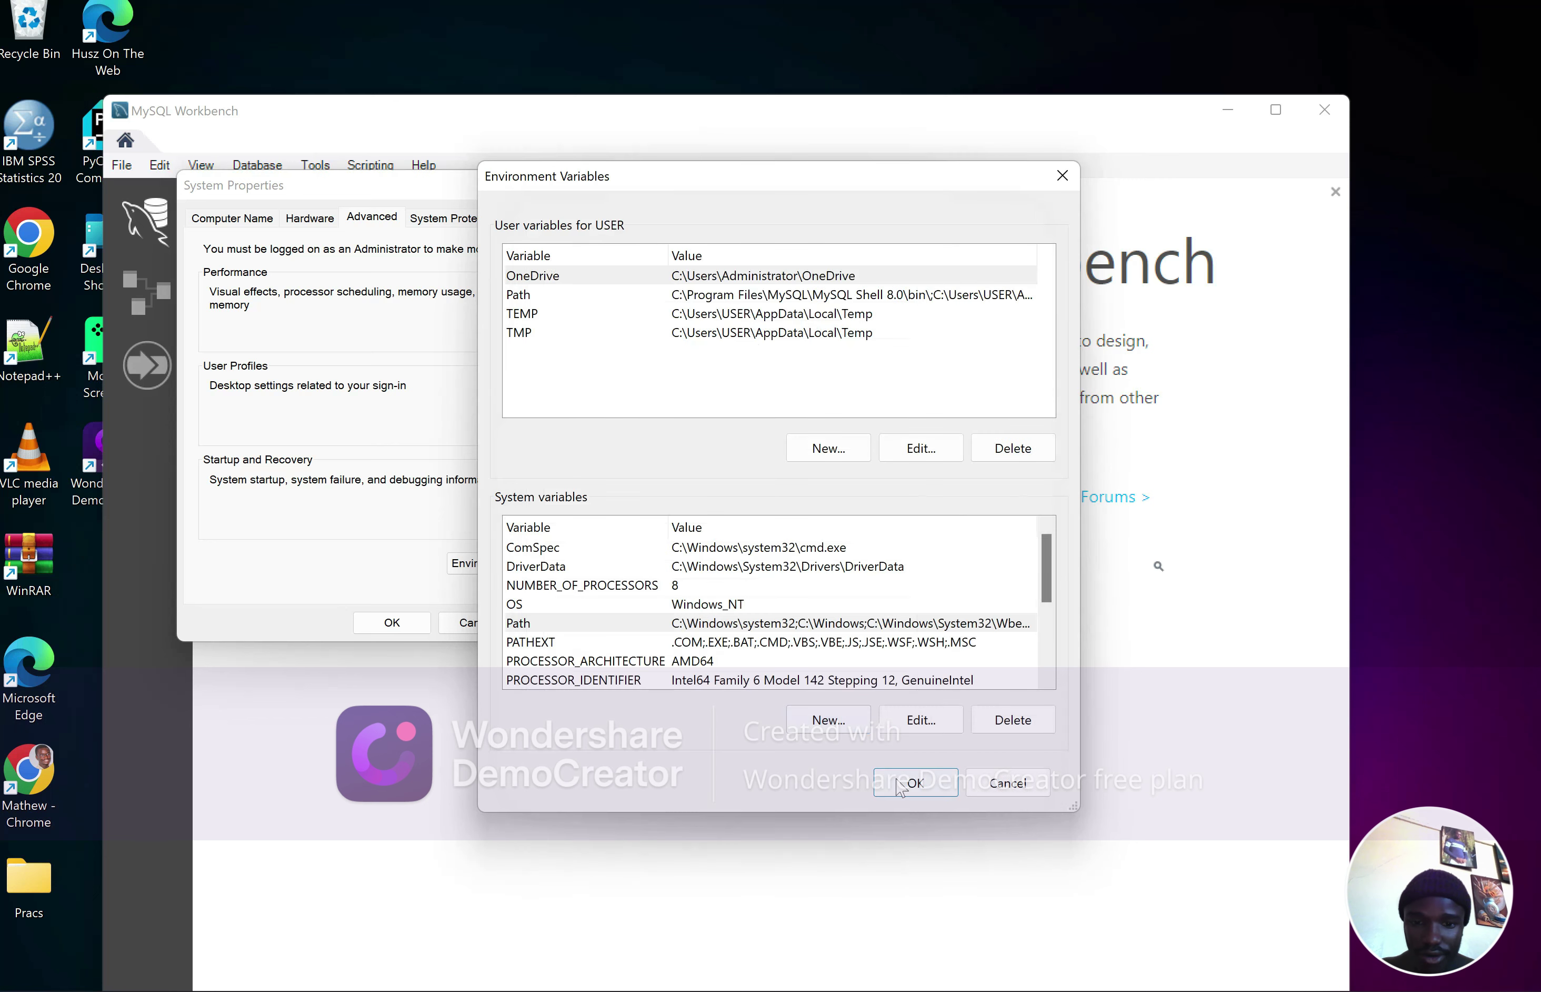
{"action": "left_click", "coordinate": [913, 783]}
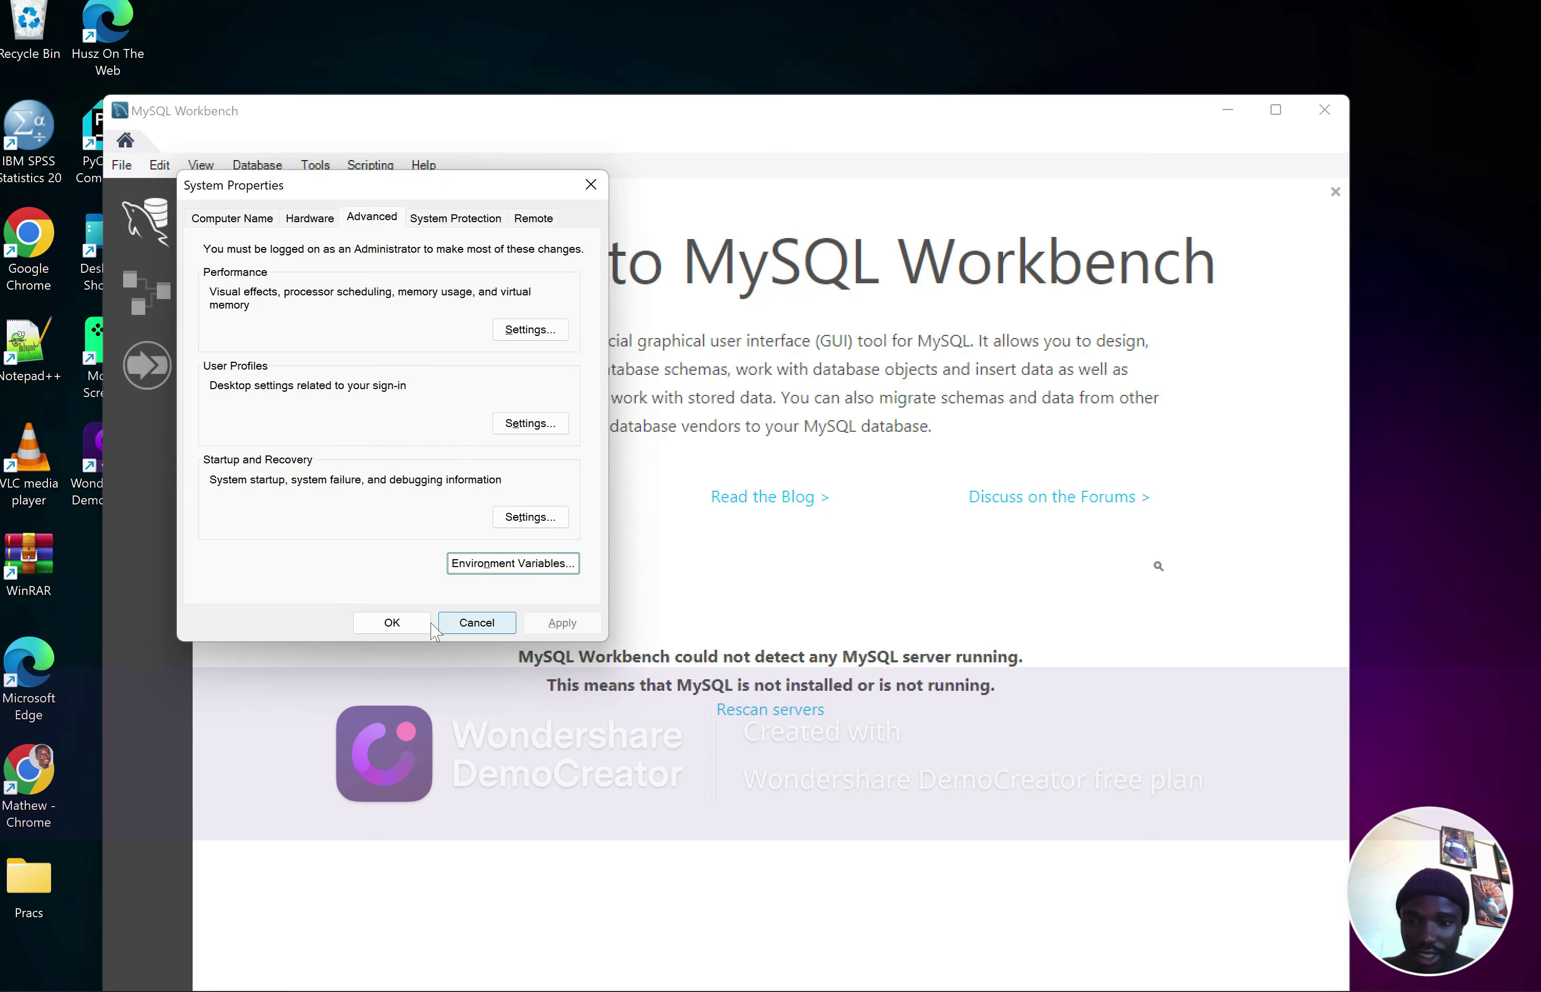
{"action": "left_click", "coordinate": [395, 622]}
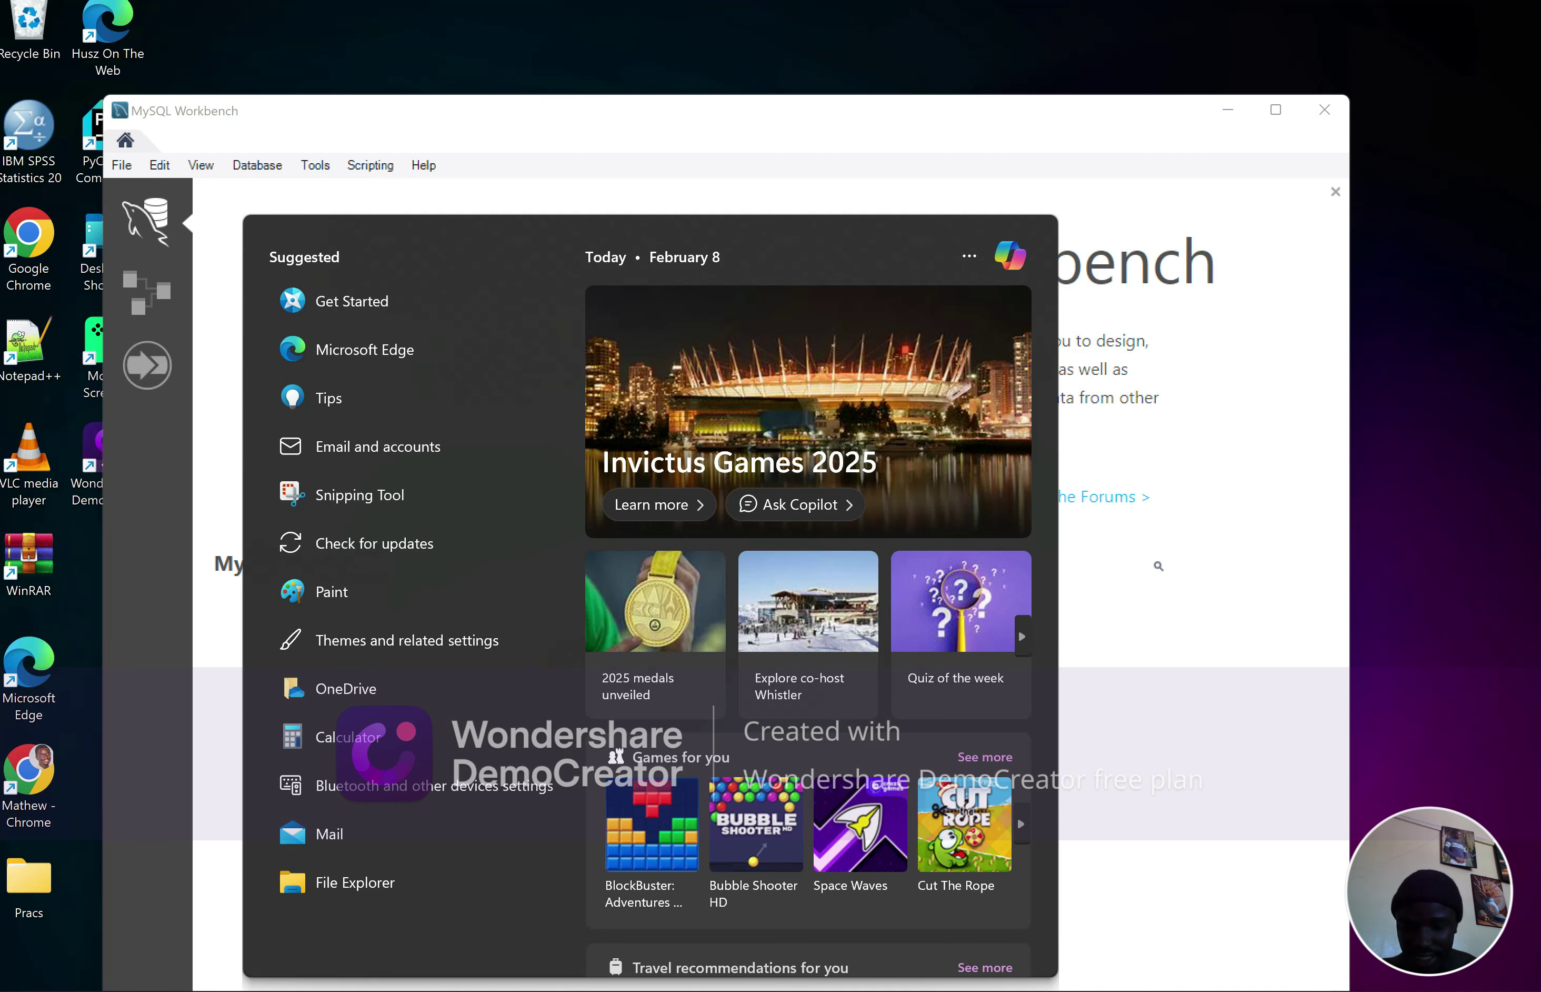
Open Command Prompt and check that mysql --version reports 8.0.41
{"action": "type", "text": "cmd"}
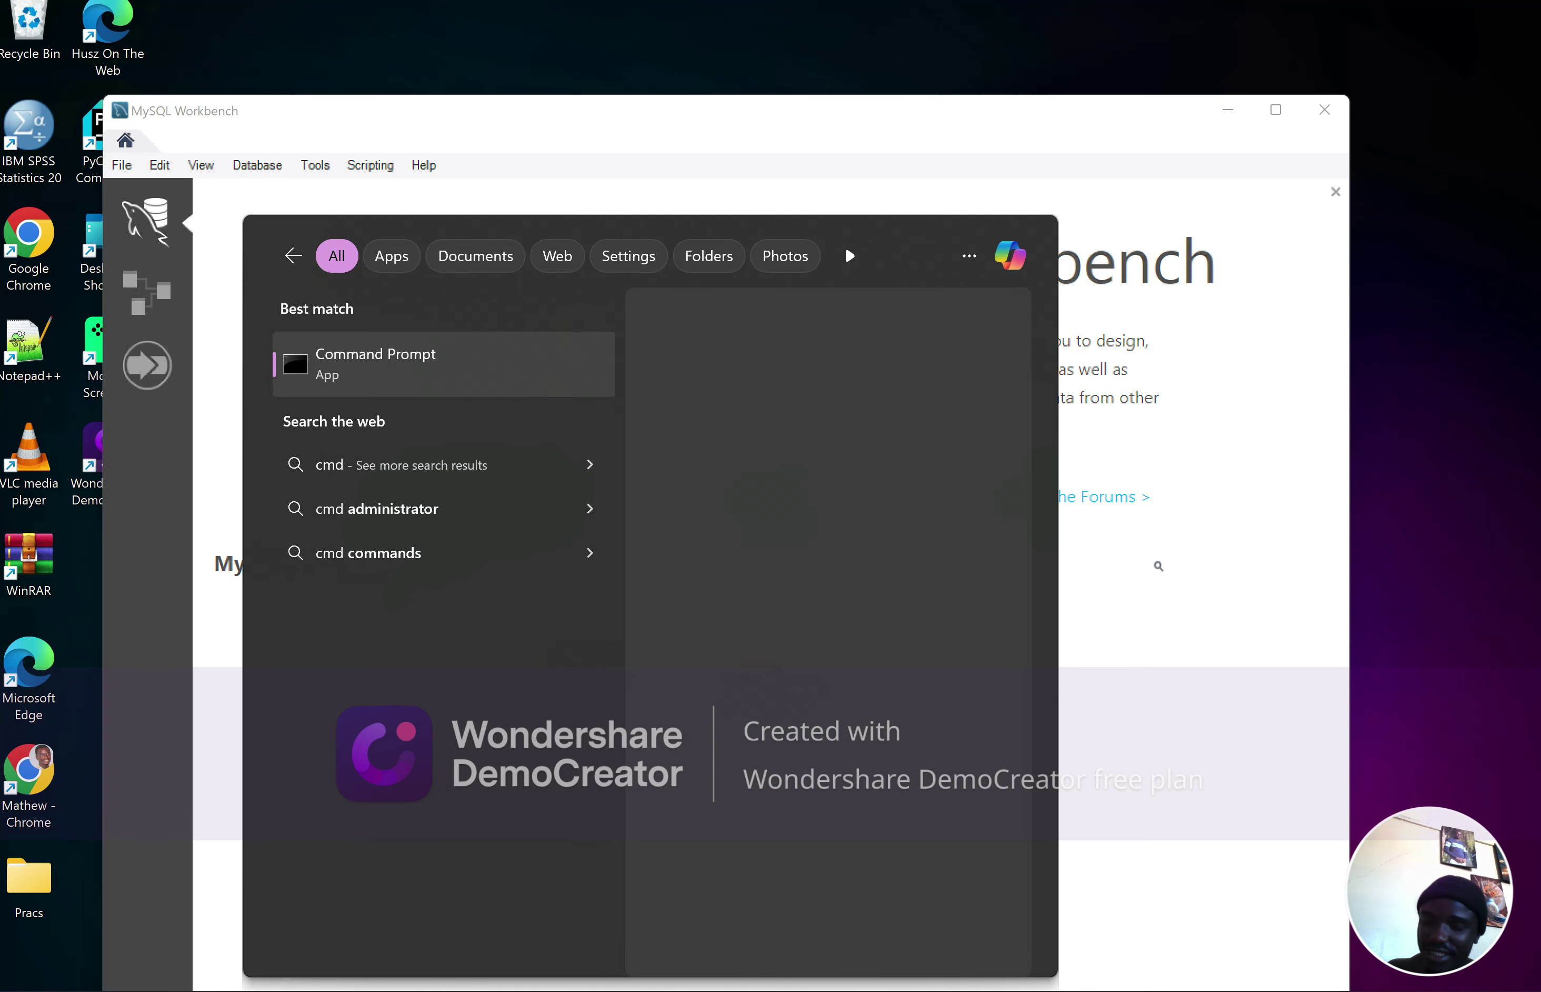
{"action": "key", "text": "Escape"}
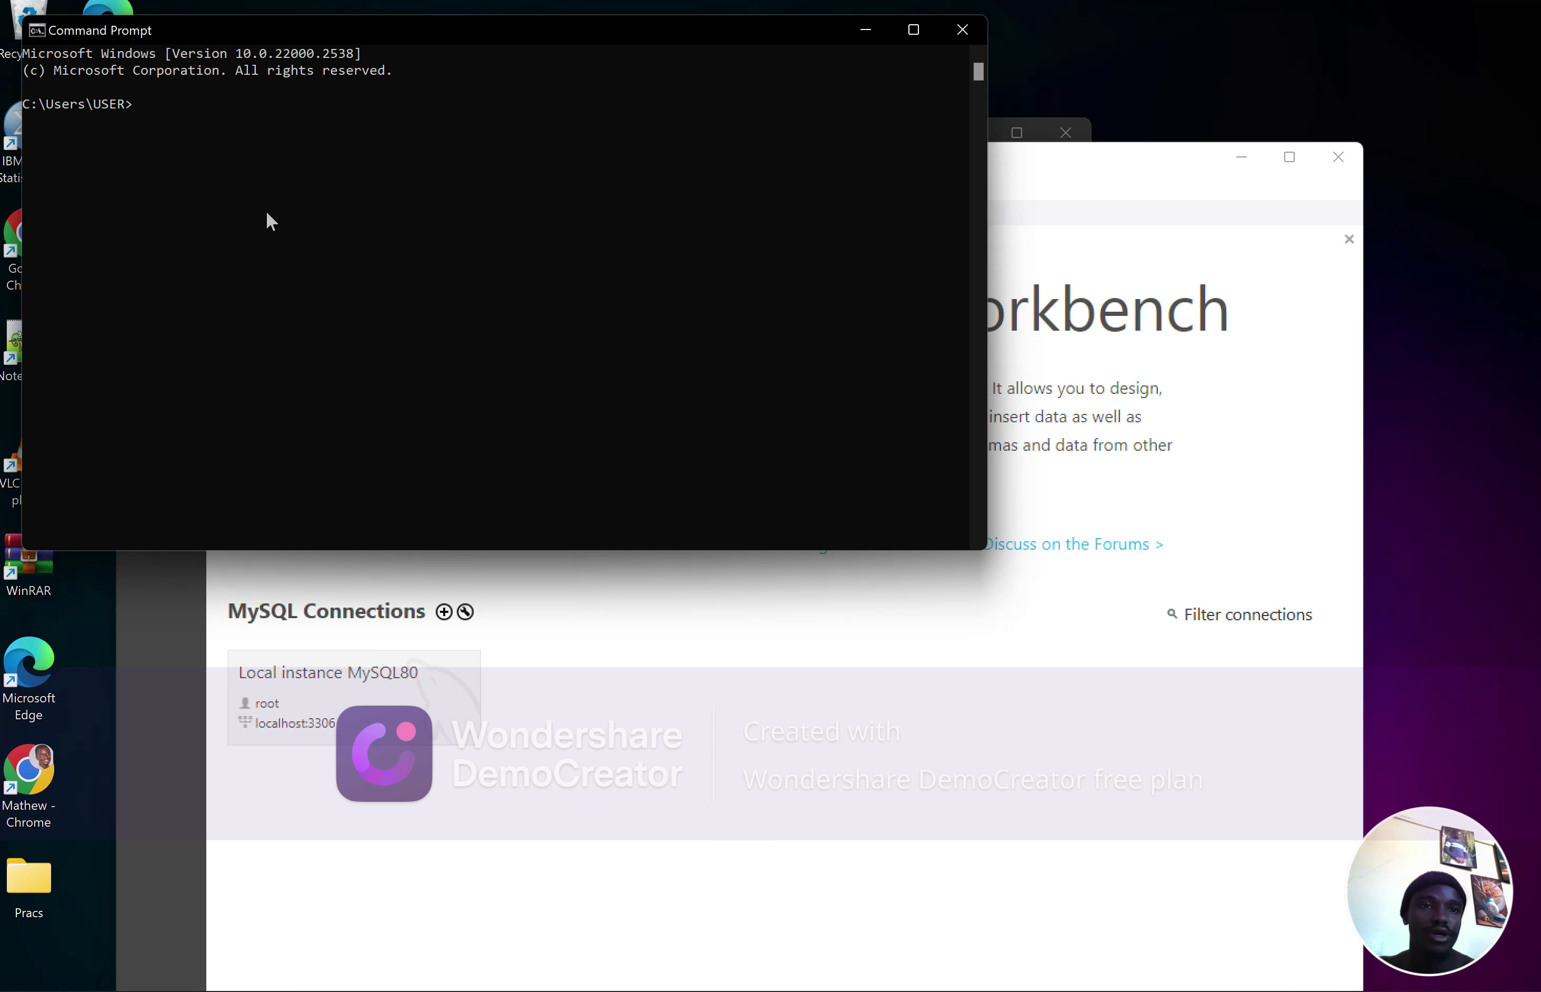
{"action": "type", "text": "mysq"}
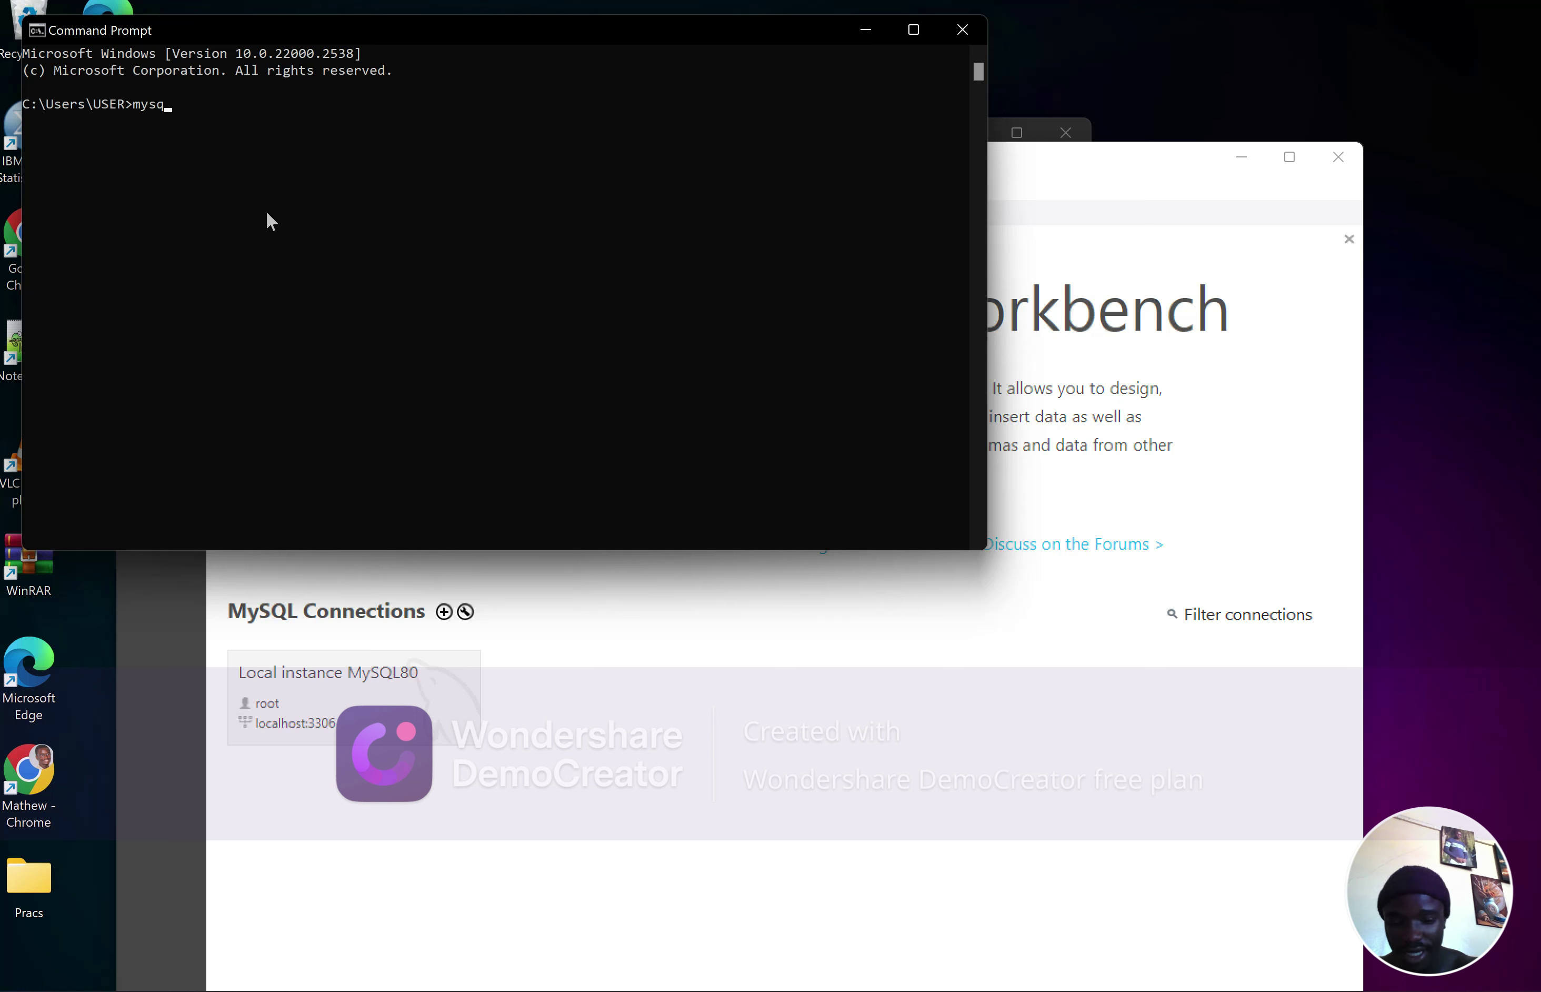
{"action": "type", "text": "l --v"}
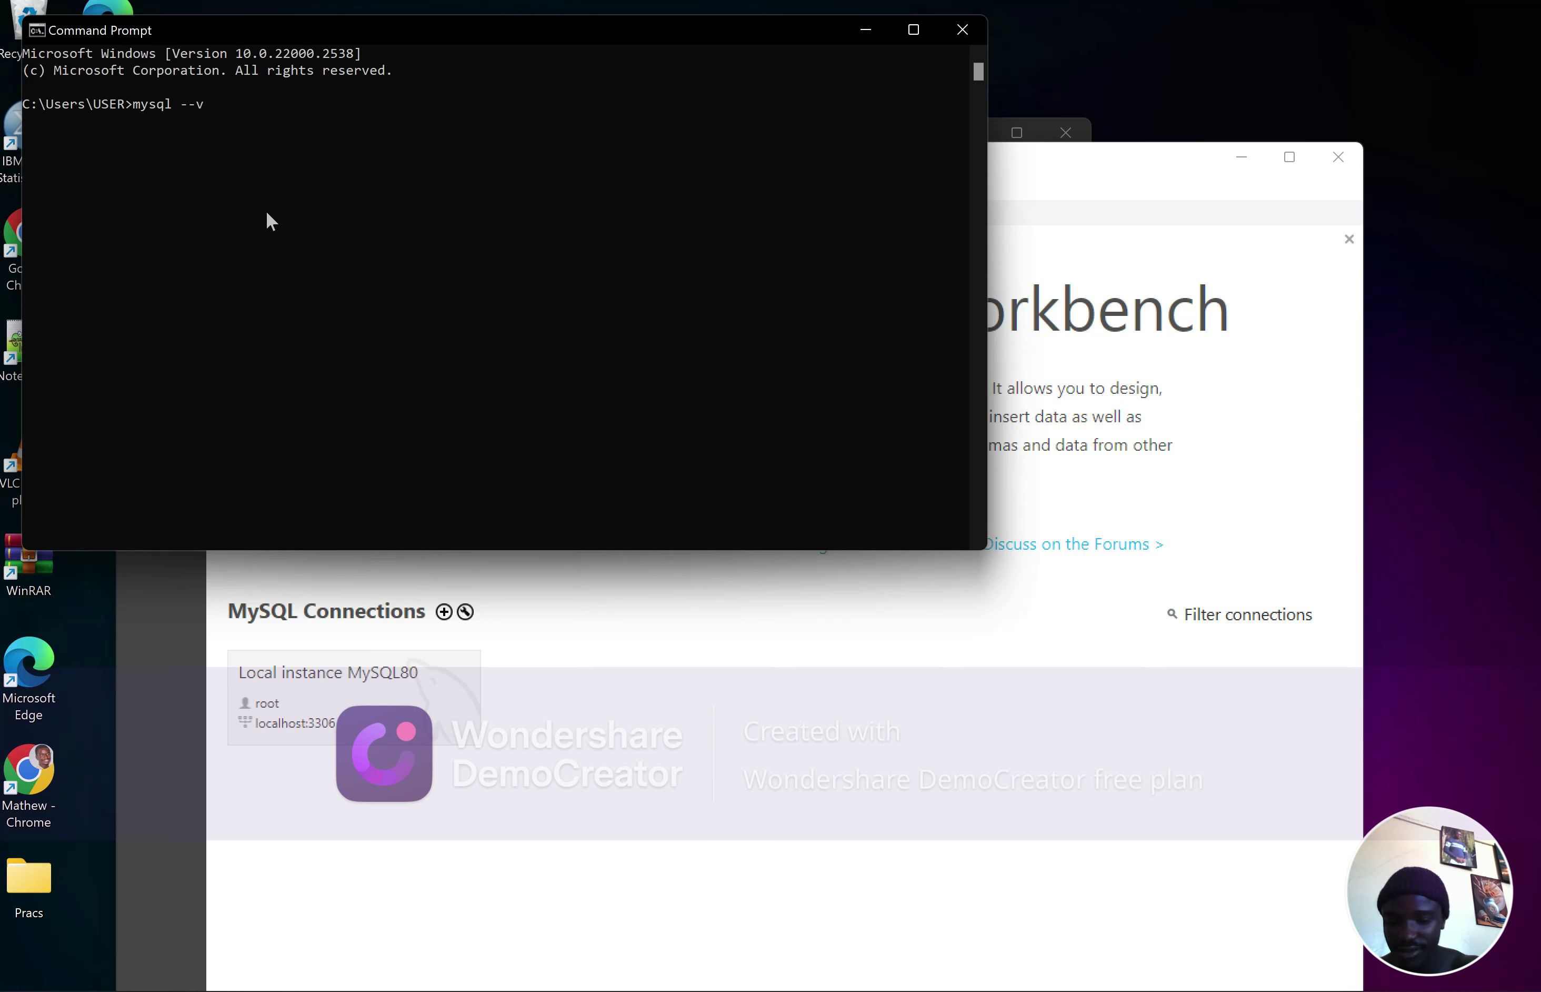
{"action": "type", "text": "ersion"}
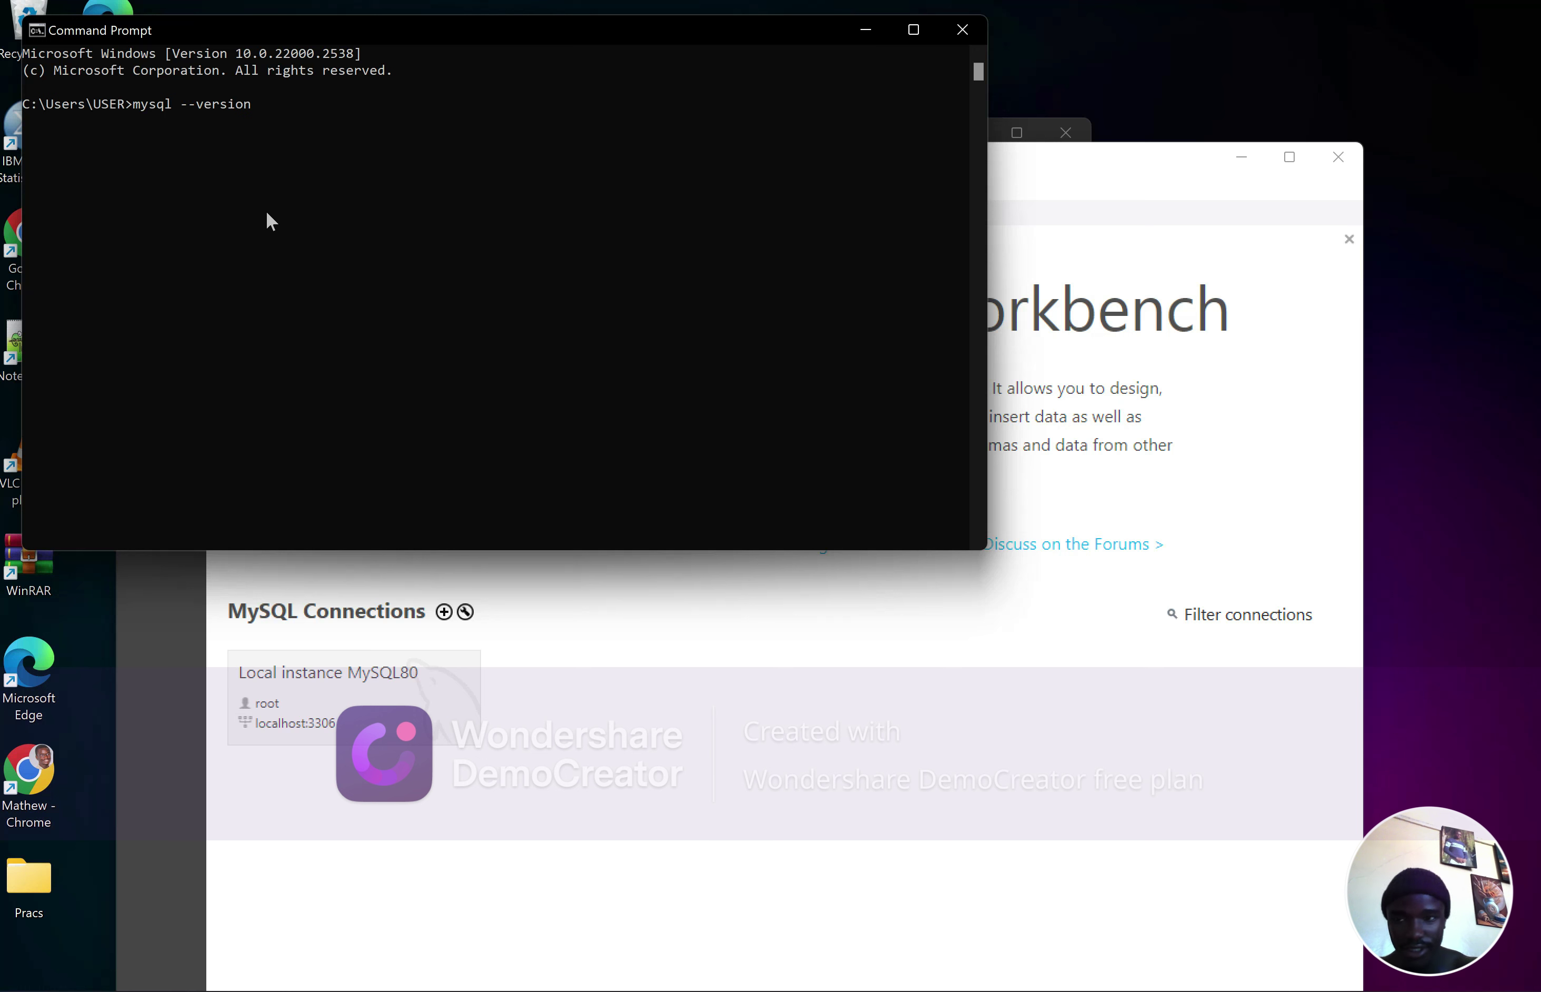
{"action": "key", "text": "Return"}
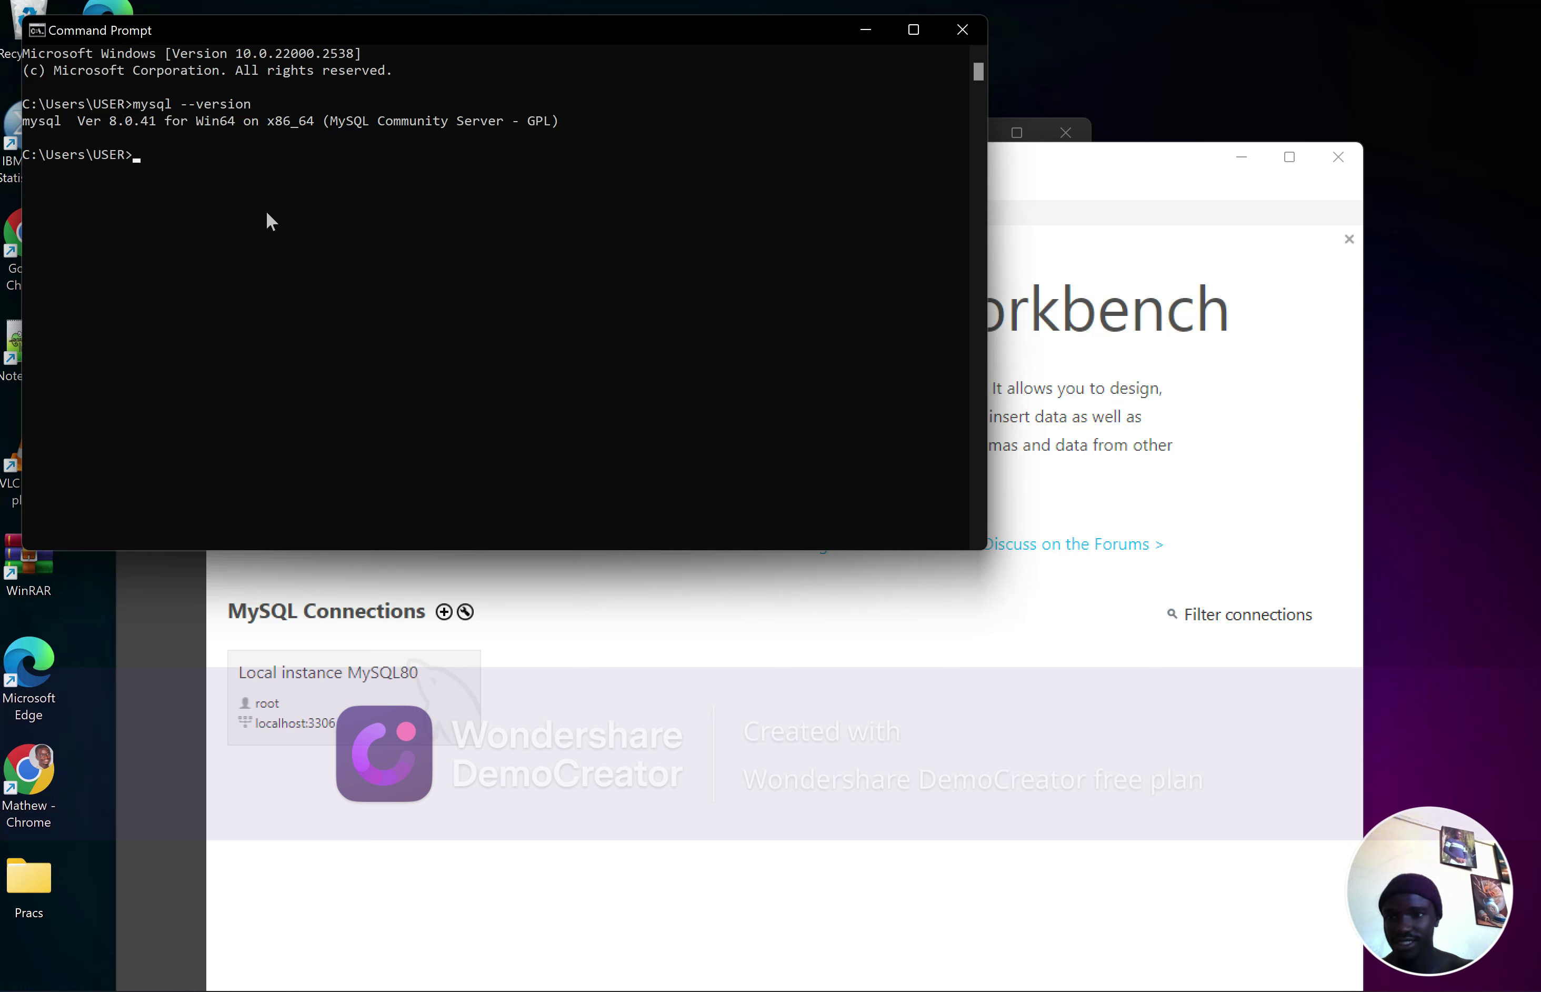
Log in to the MySQL monitor as root with mysql -u root -p and the root password
{"action": "type", "text": "m"}
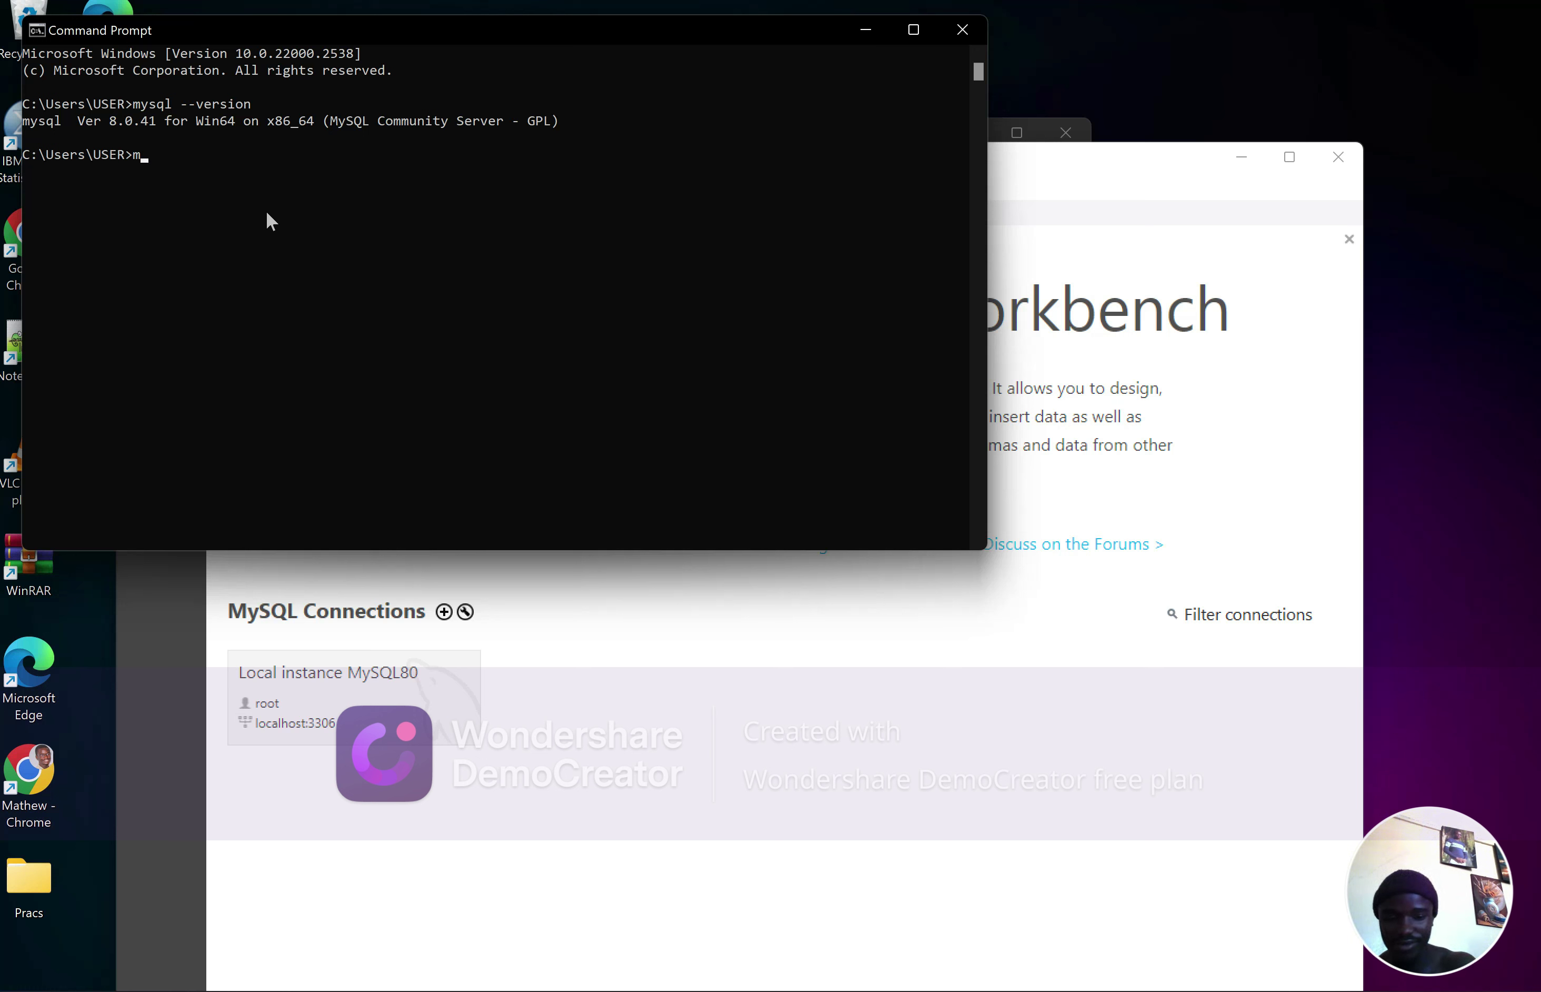
{"action": "type", "text": "ysql -"}
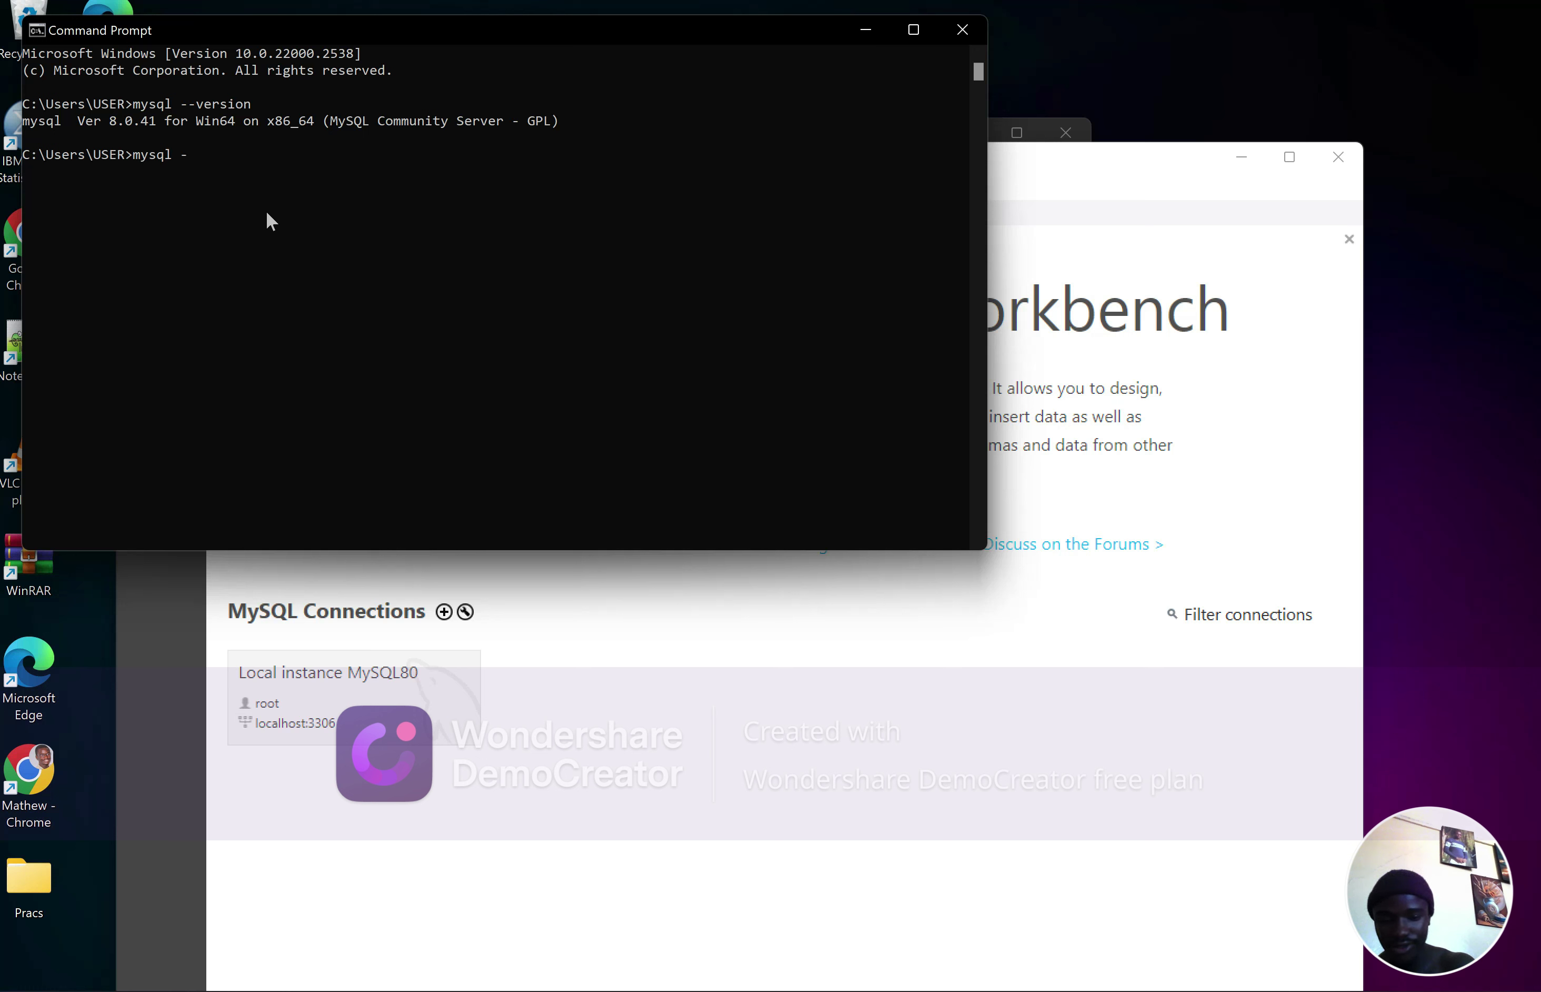
{"action": "type", "text": "u root -p"}
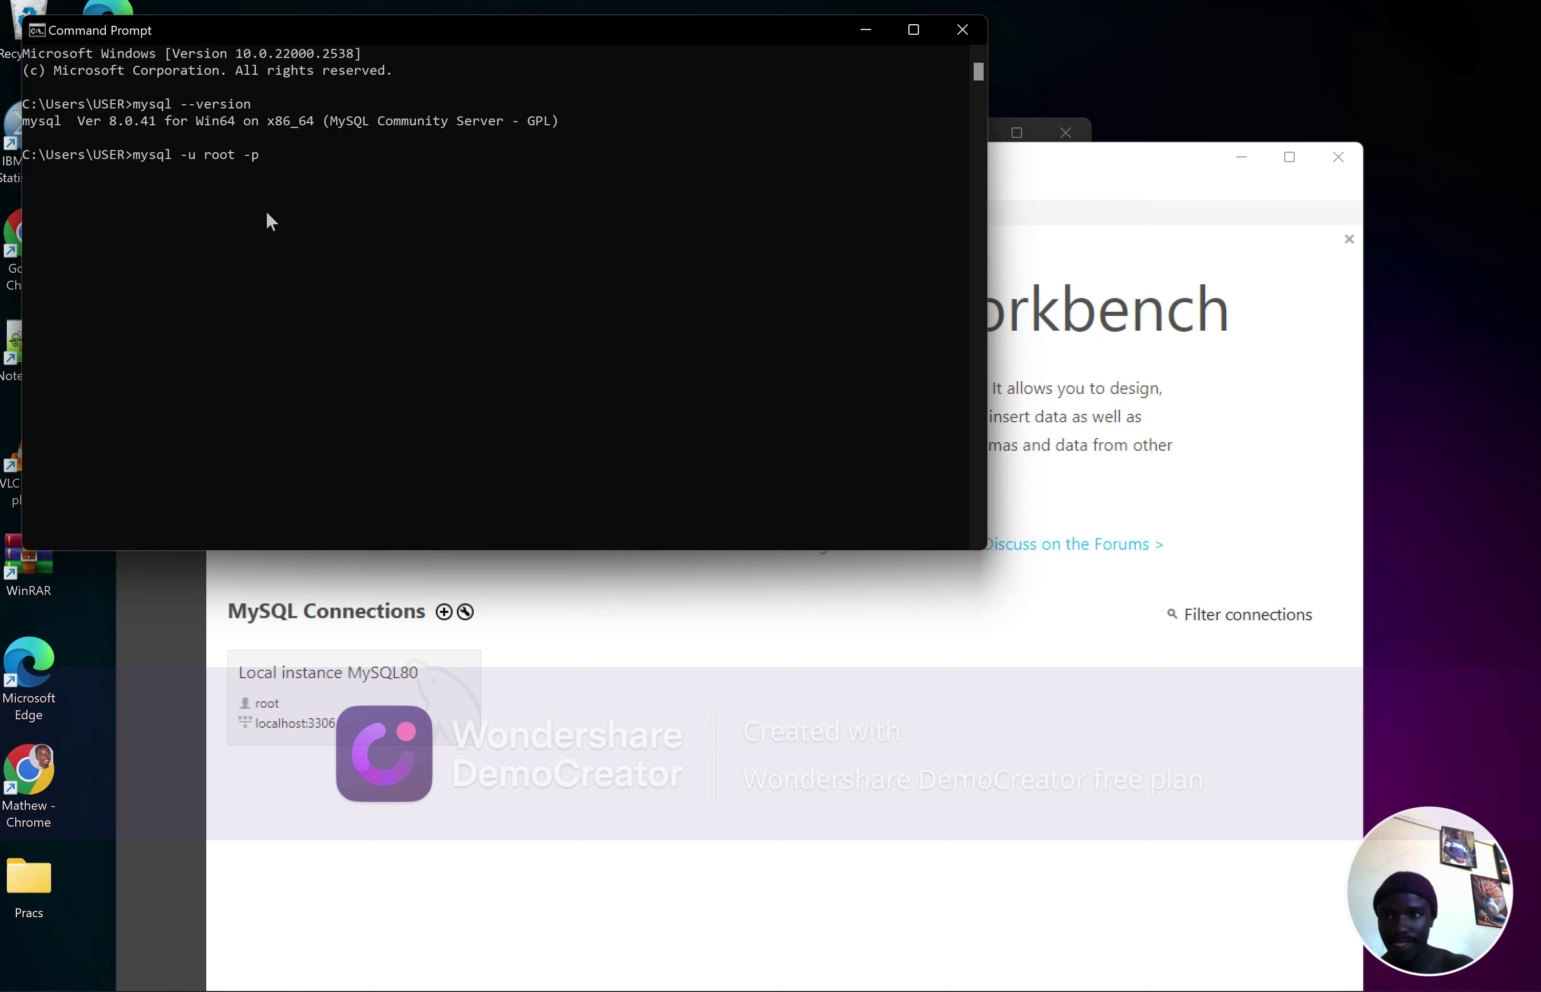
{"action": "key", "text": "Return"}
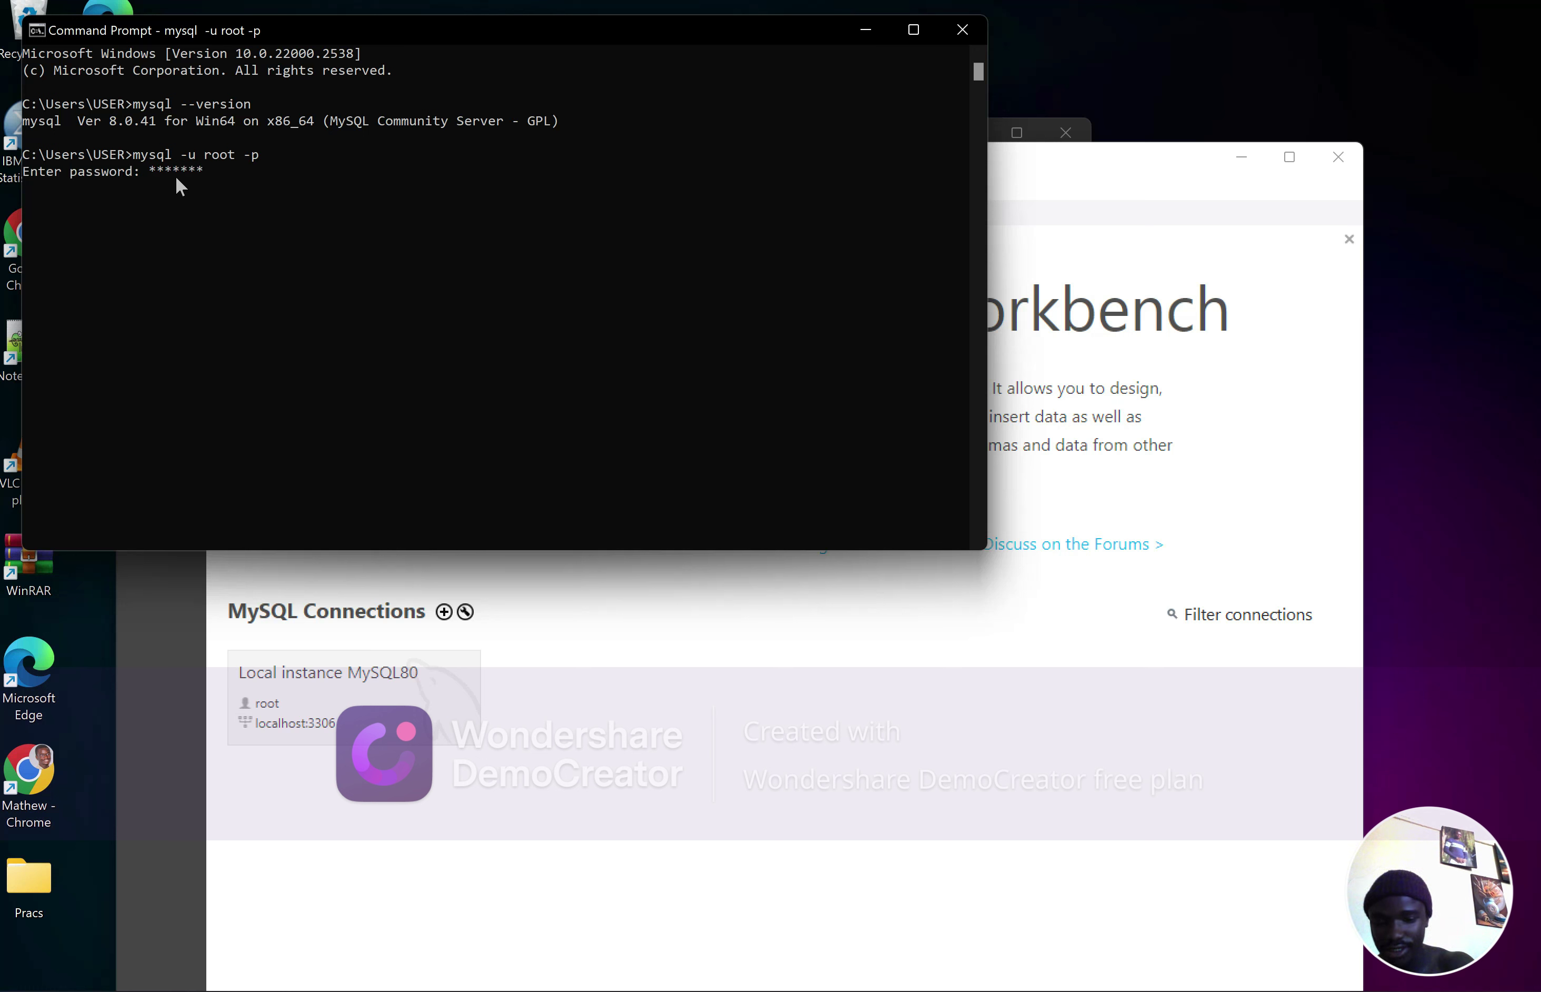
{"action": "key", "text": "Return"}
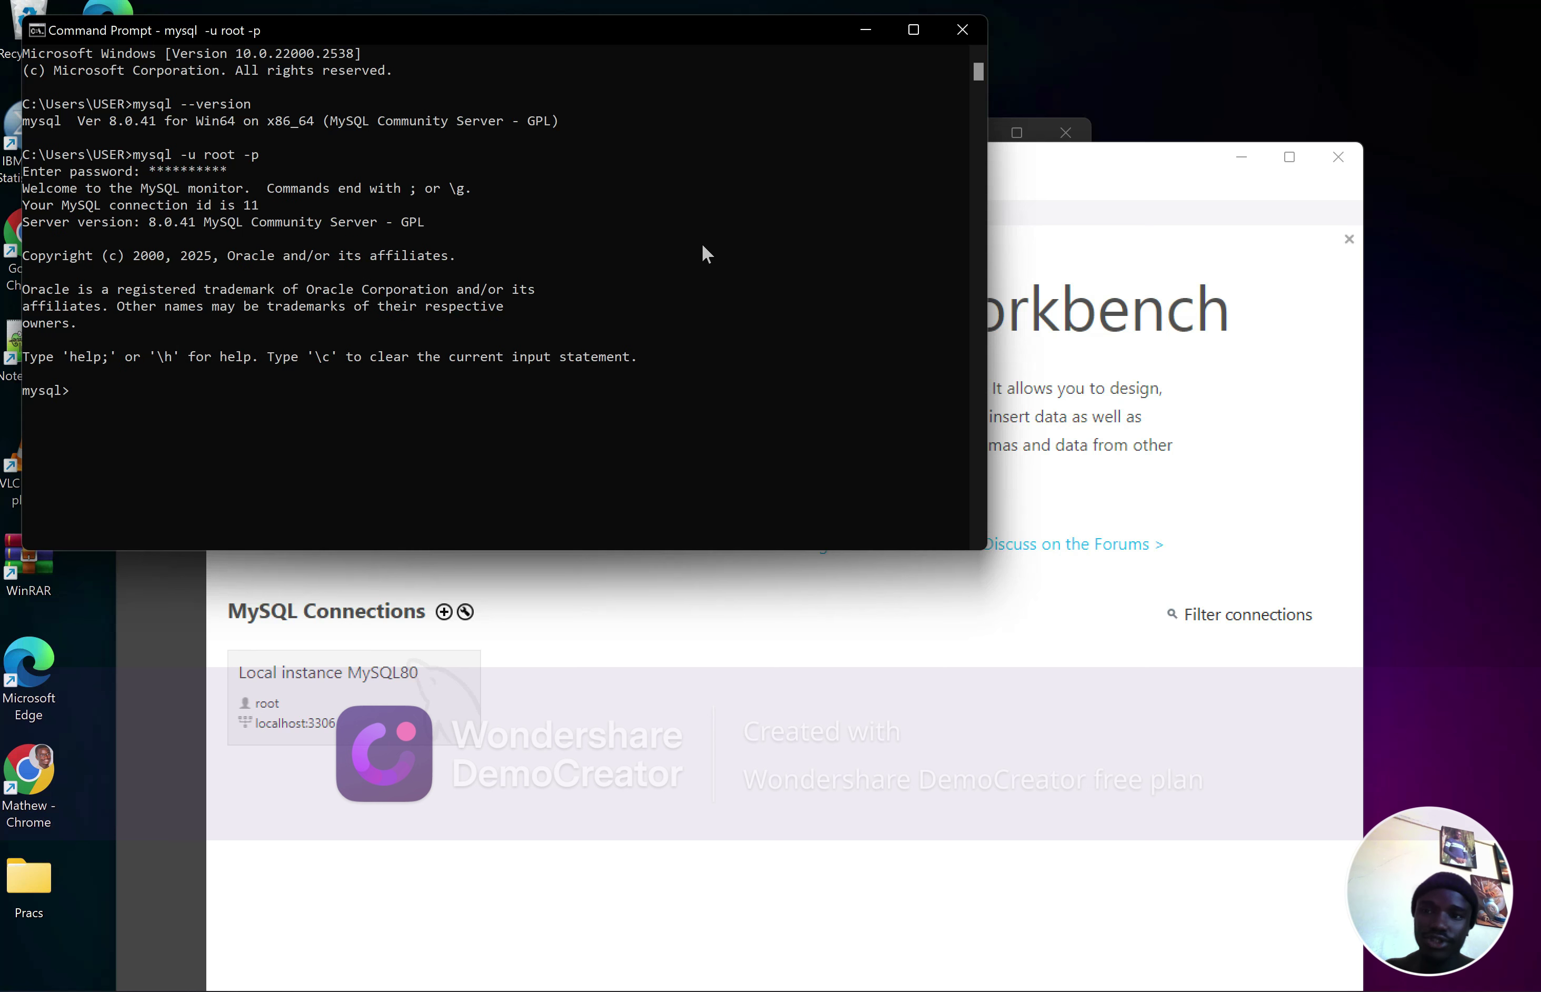
Clear away Command Prompt and MySQL Shell, then connect to Local instance MySQL80 using the root password
{"action": "left_click", "coordinate": [867, 30]}
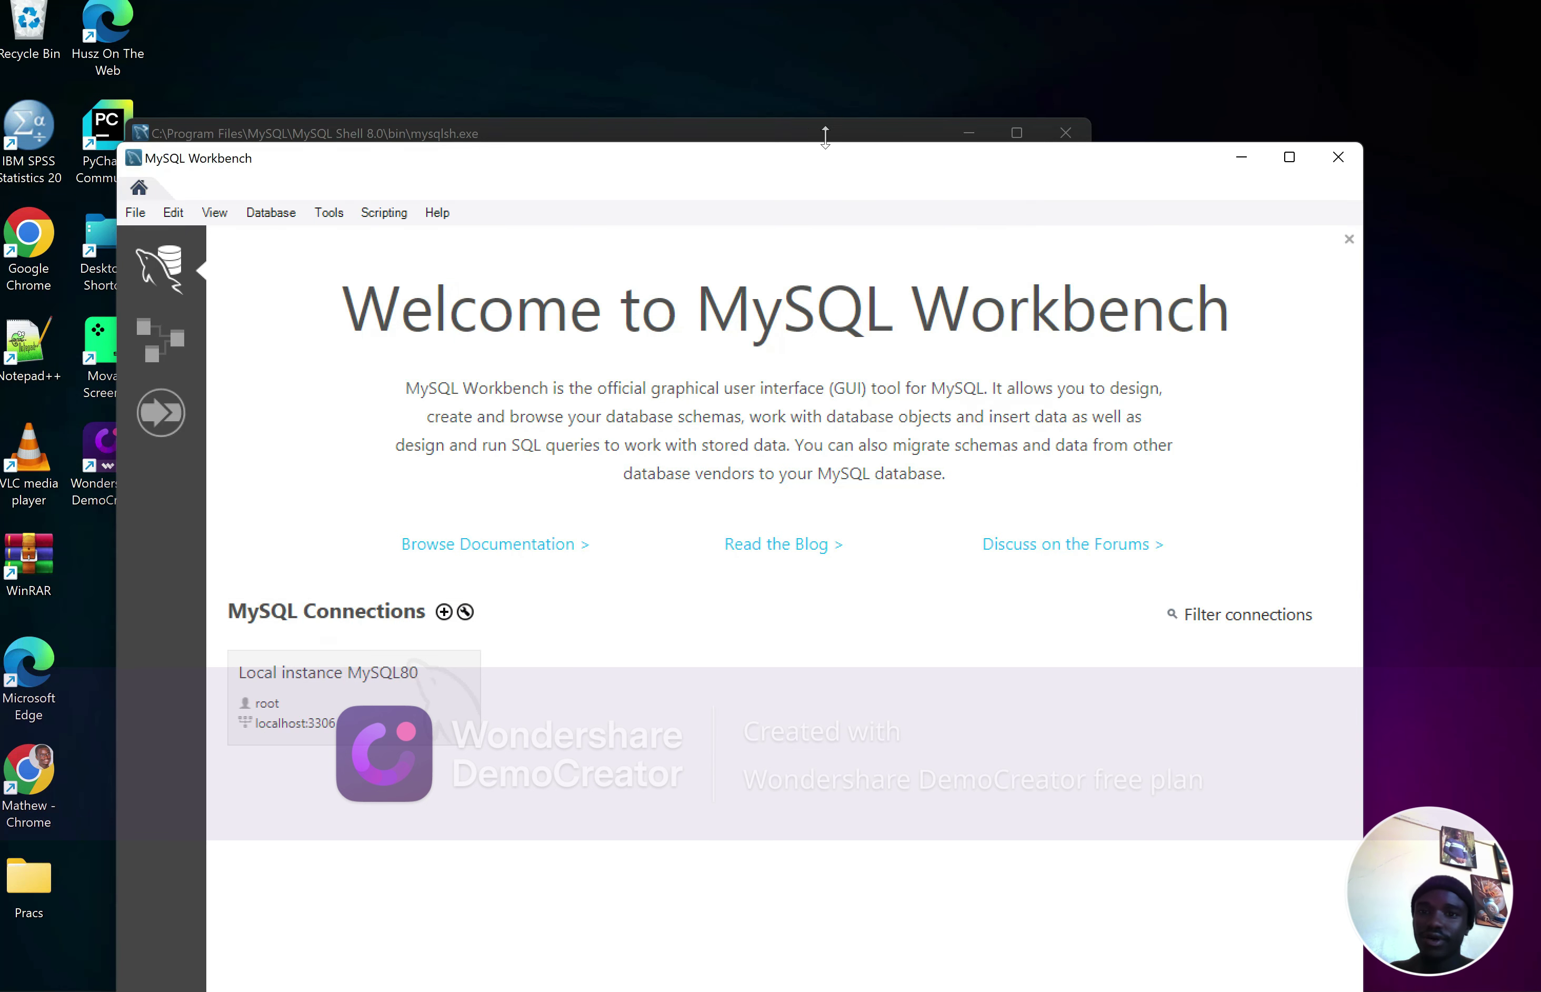
{"action": "left_click", "coordinate": [939, 129]}
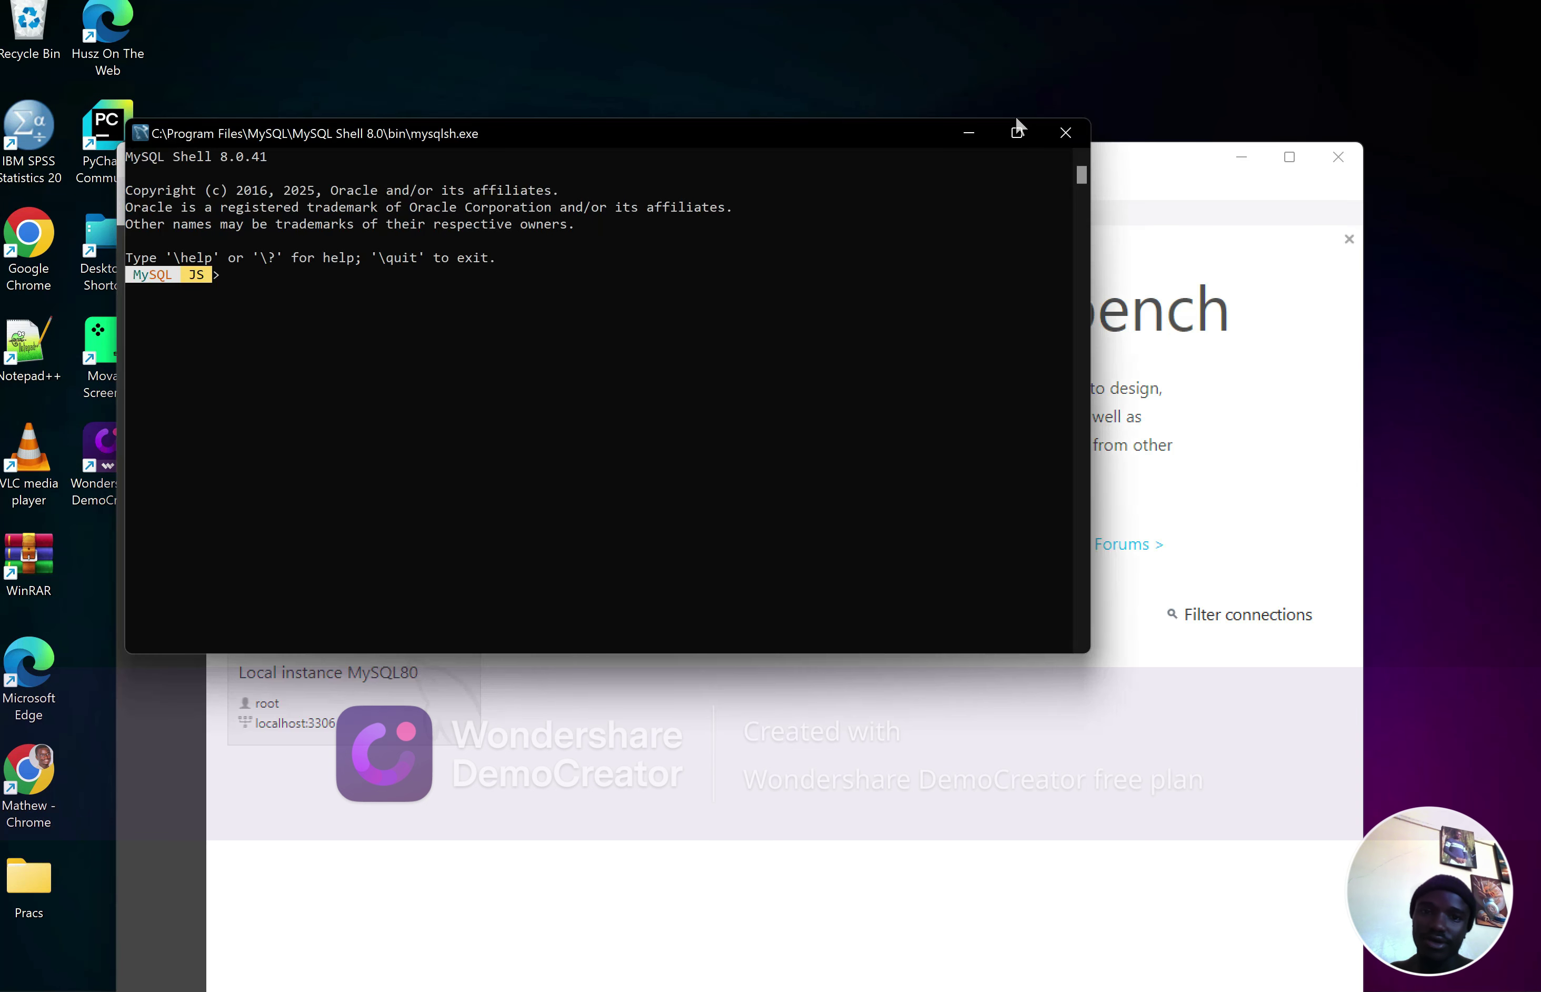
{"action": "left_click", "coordinate": [1054, 132]}
{"action": "left_click_drag", "start_coordinate": [912, 165], "coordinate": [971, 61]}
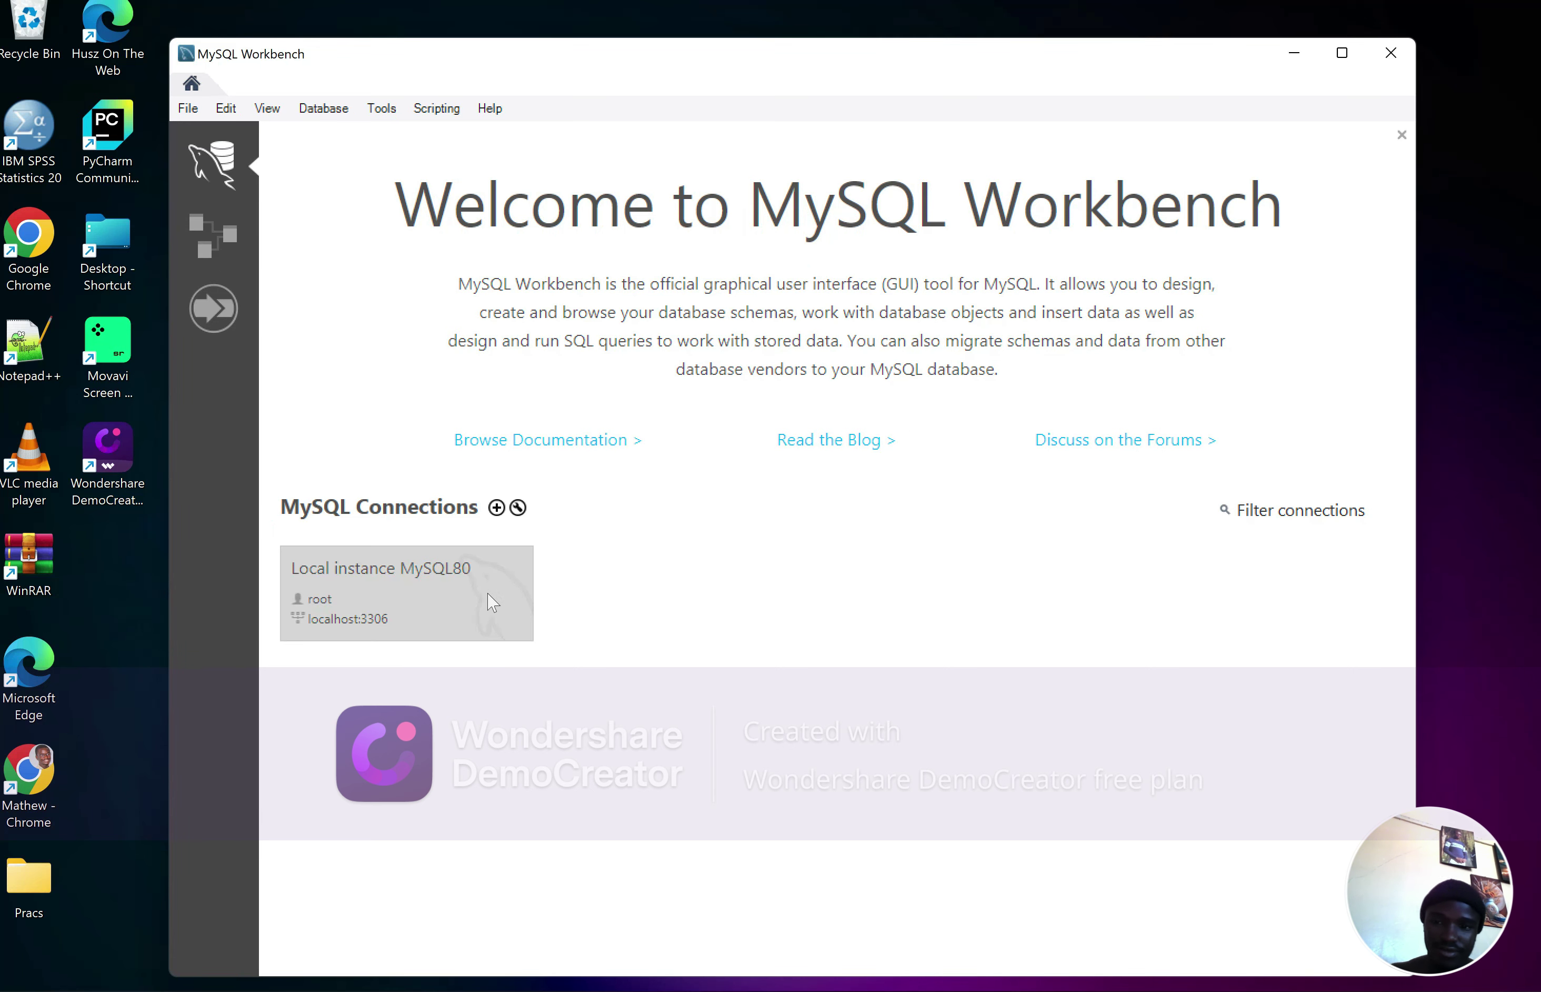
{"action": "left_click", "coordinate": [377, 623]}
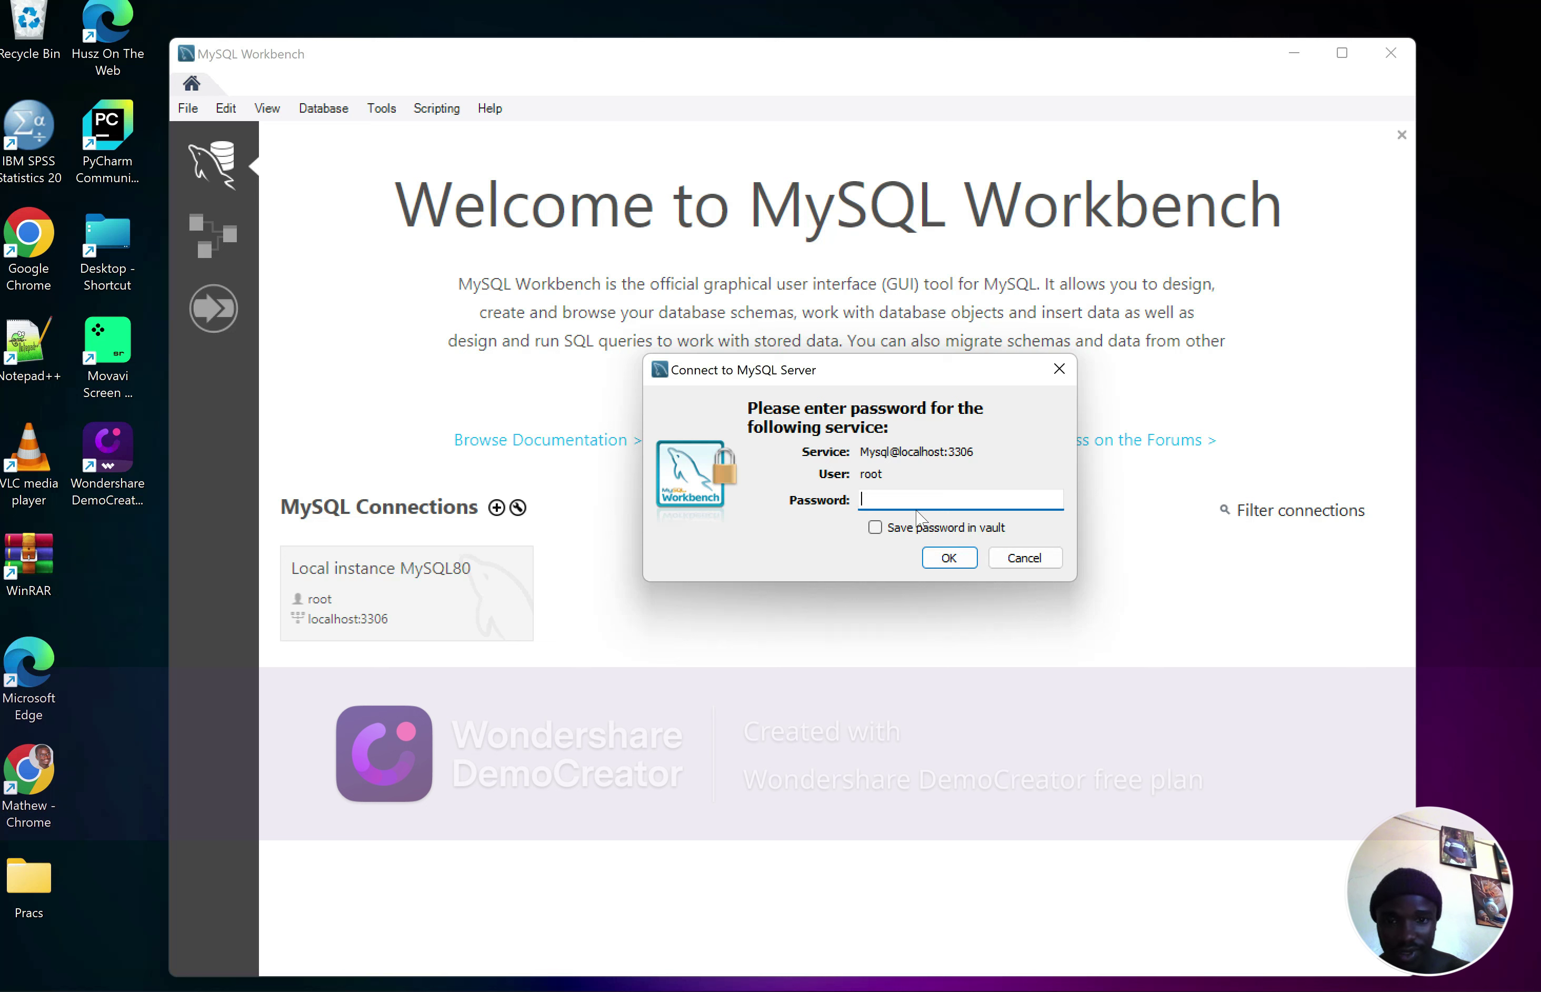
{"action": "type", "text": "*******"}
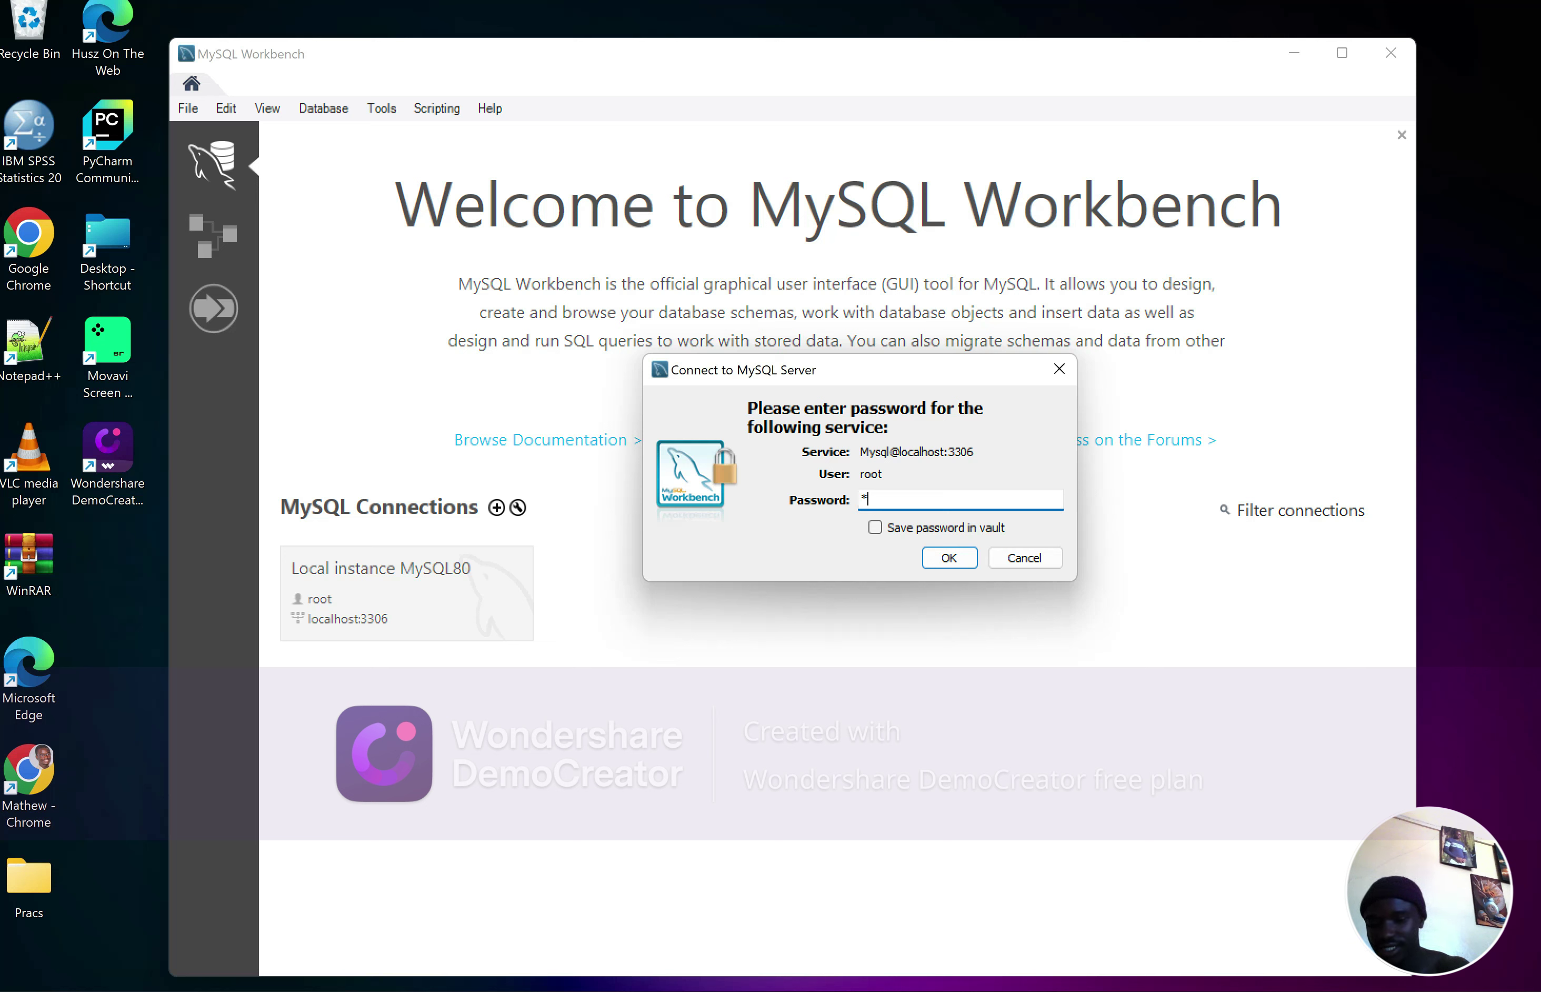
{"action": "type", "text": "****"}
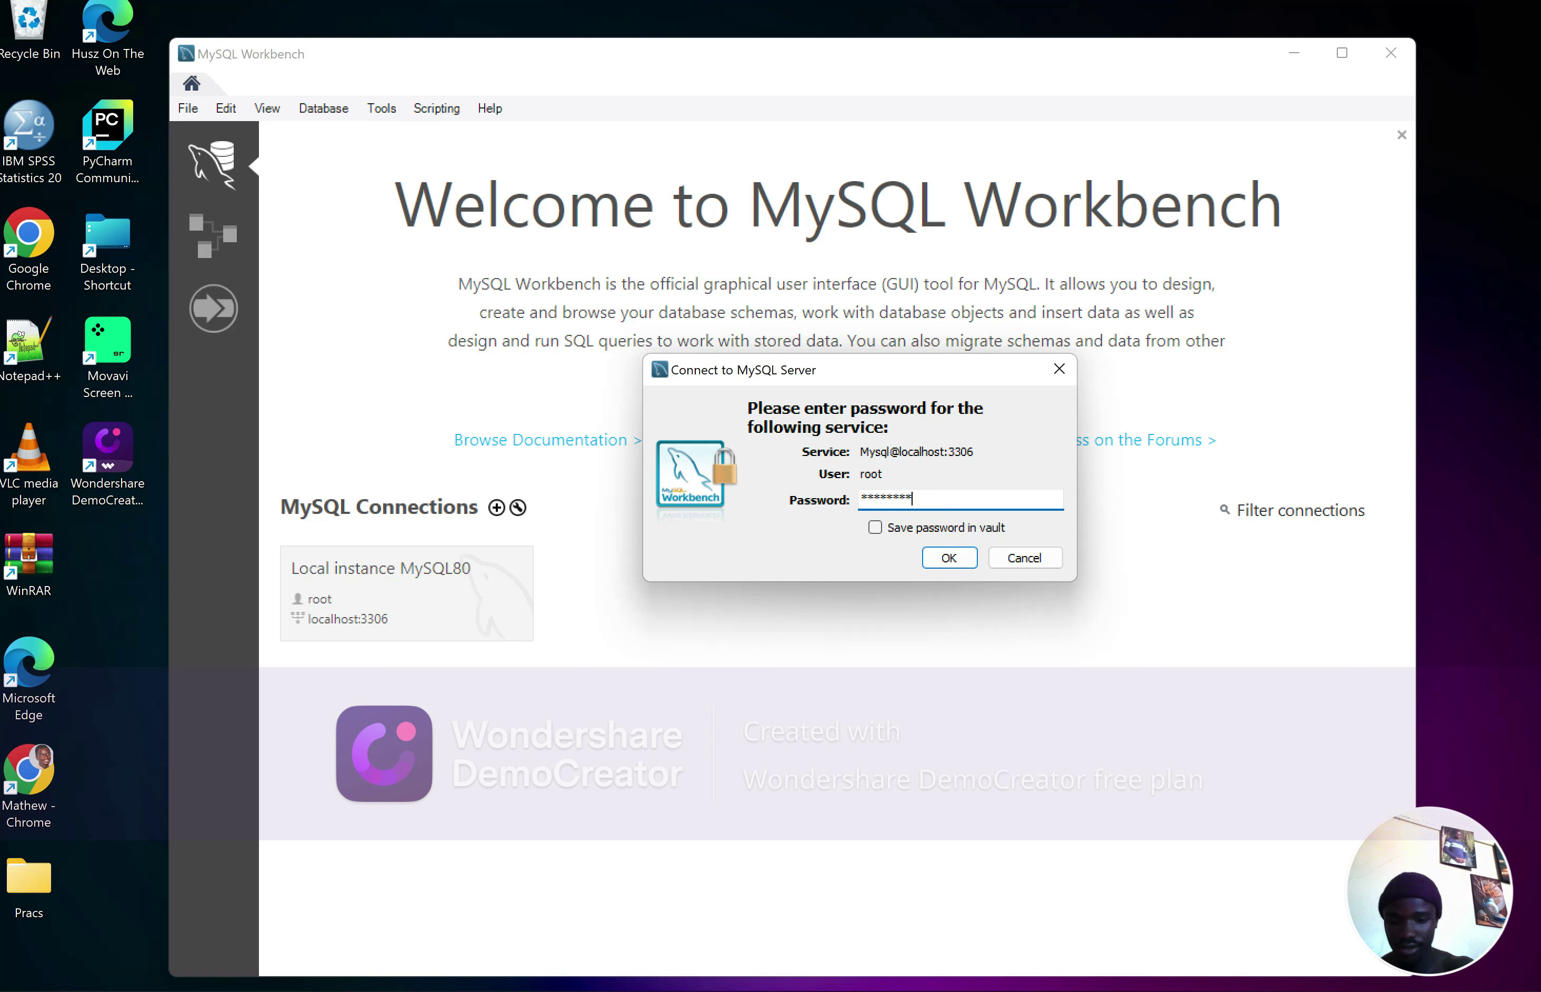
{"action": "left_click", "coordinate": [948, 557]}
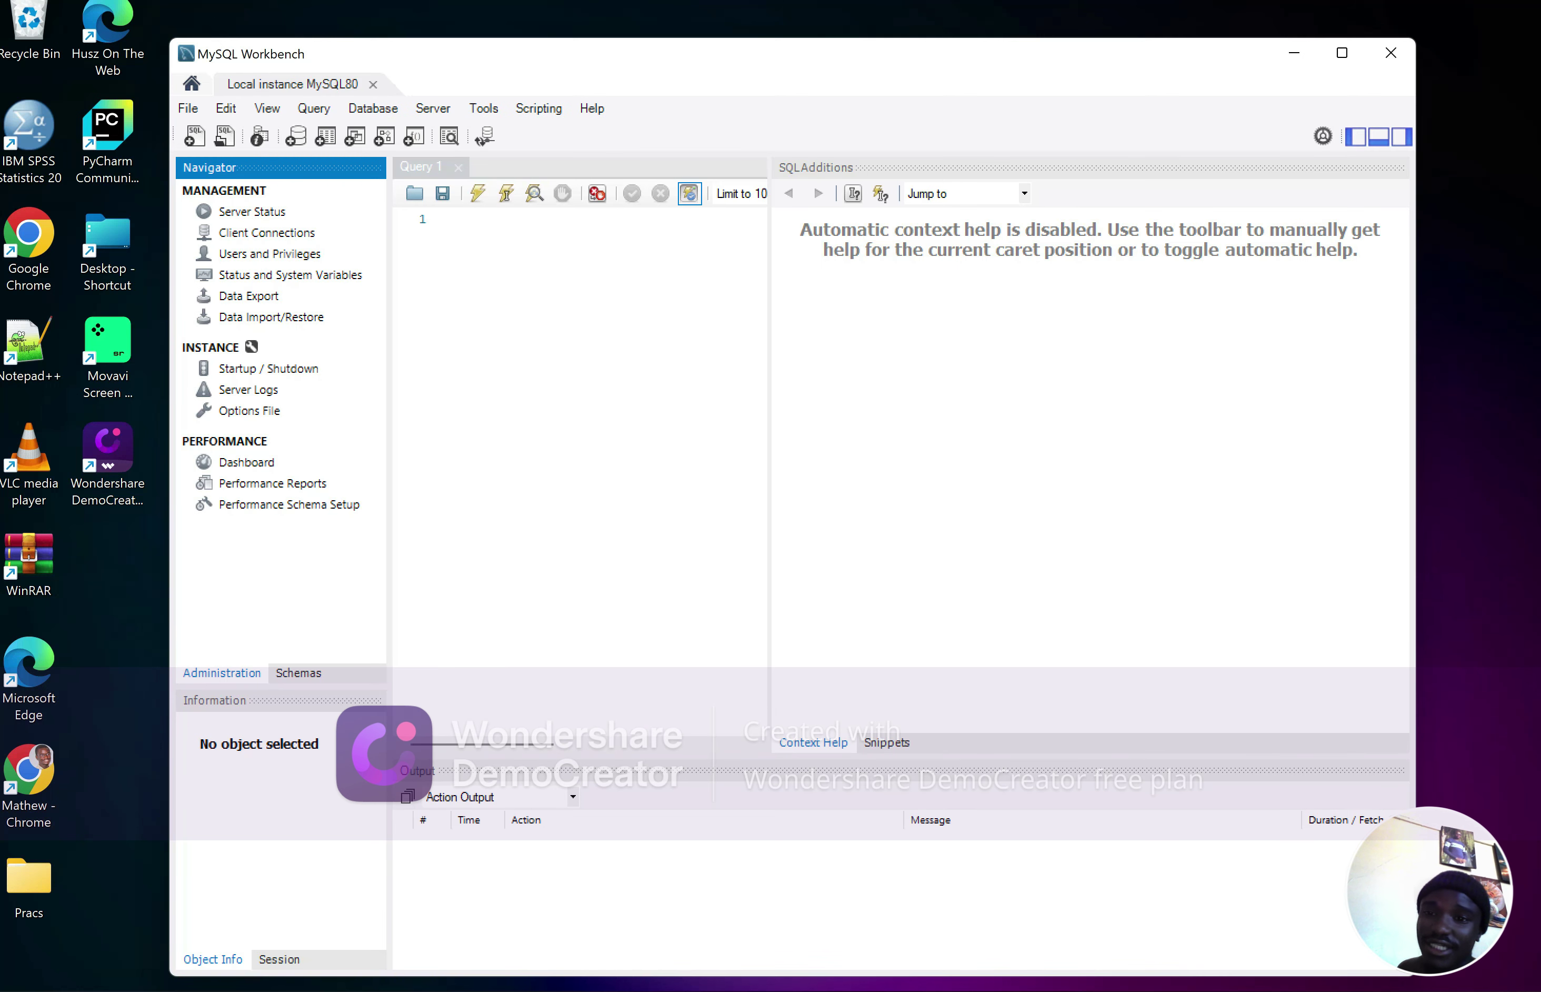
Type CREATE DATABASE in the Query 1 editor, then switch to Chrome's StatQuest tab
{"action": "left_click", "coordinate": [466, 219]}
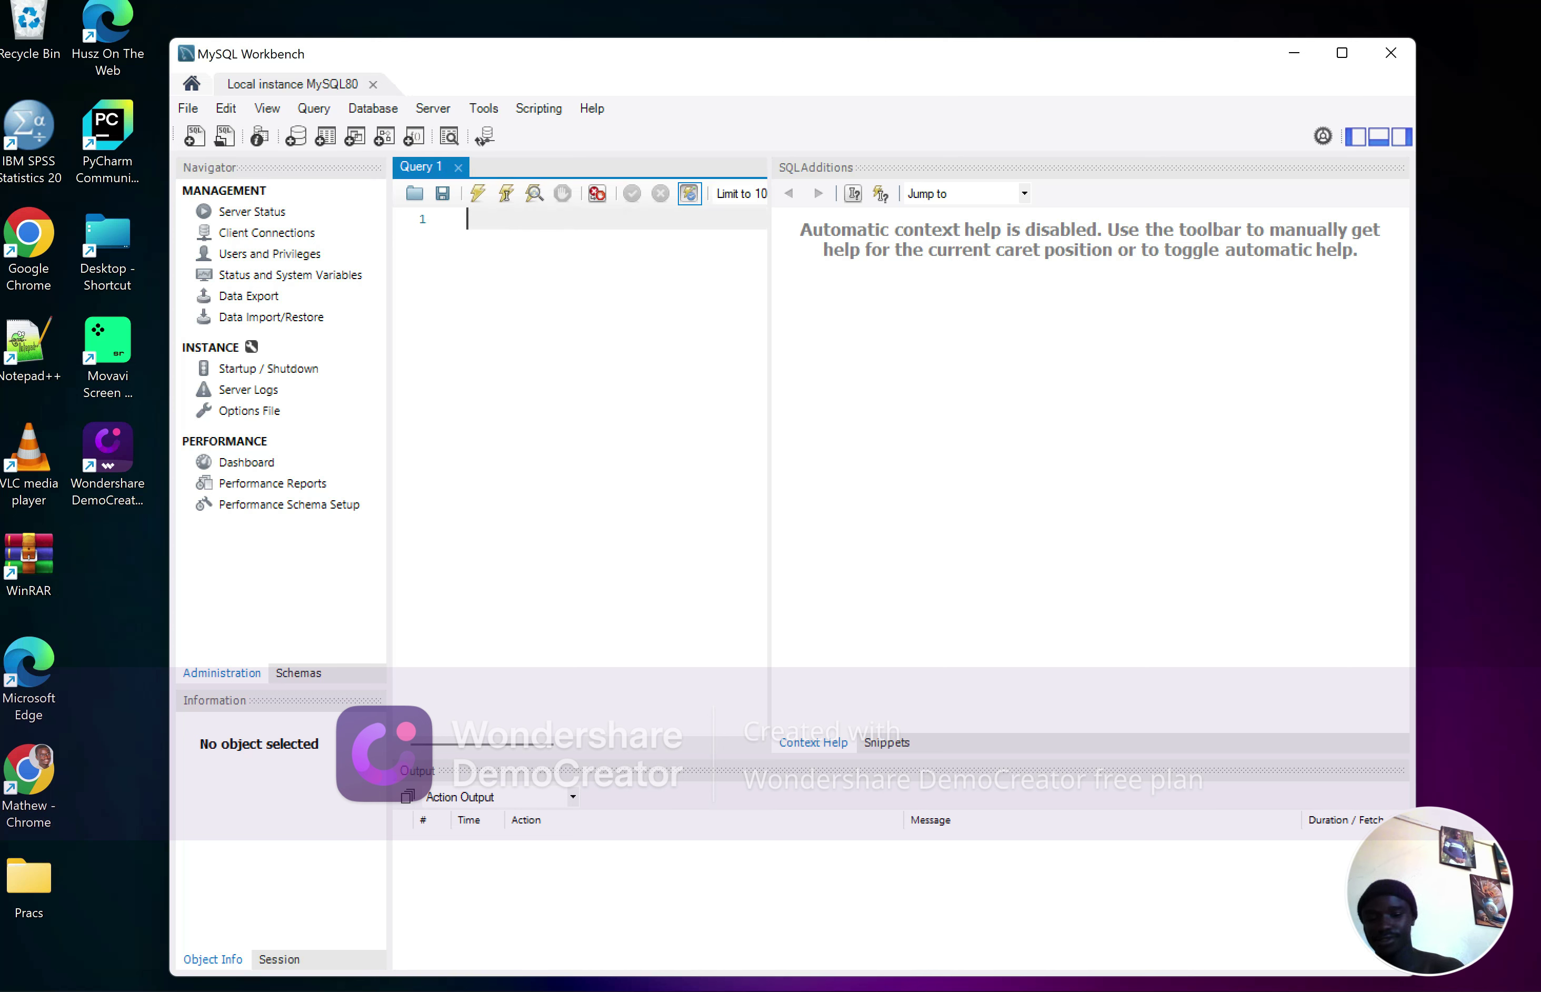
{"action": "type", "text": "CREATE DATAB"}
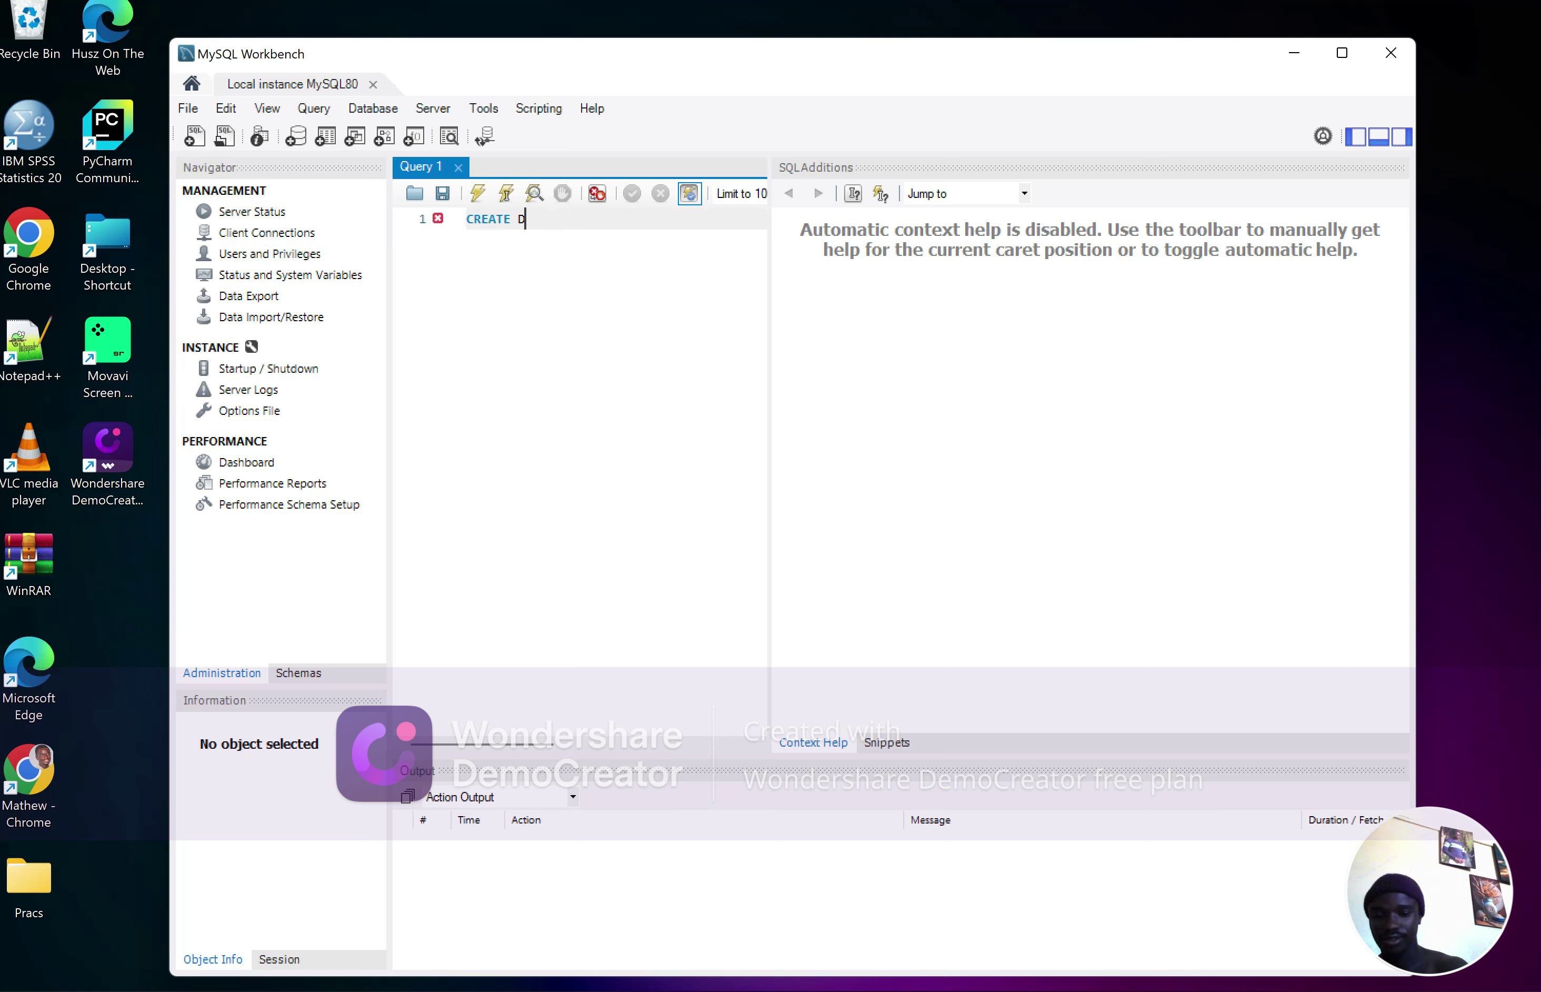
{"action": "type", "text": "ASE"}
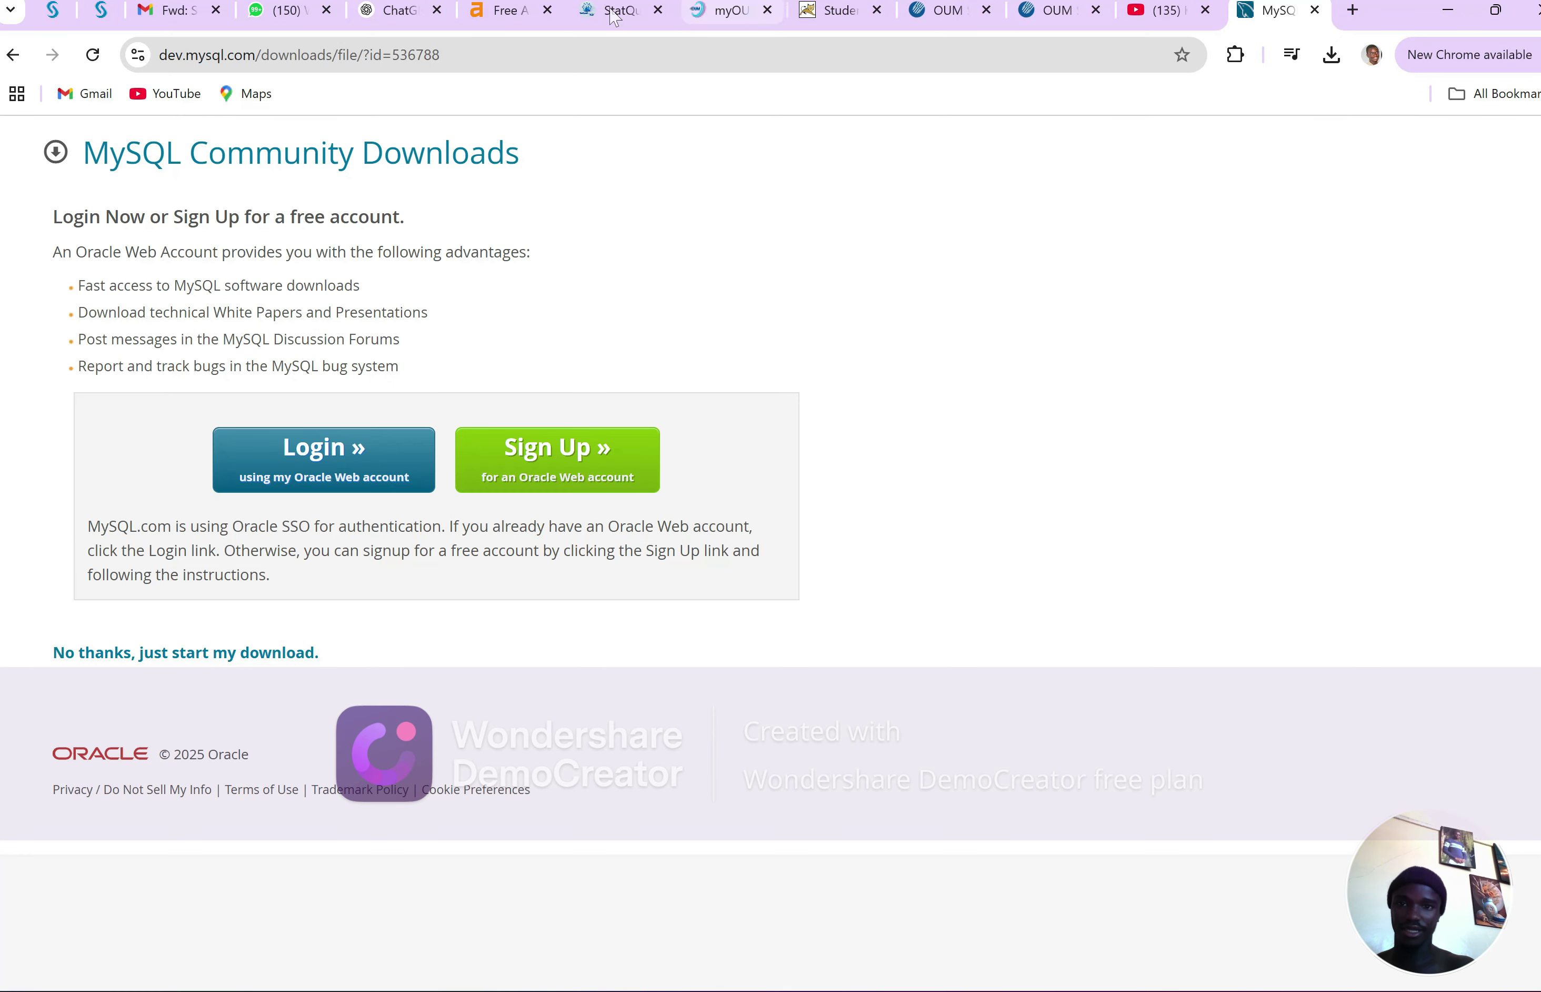
{"action": "left_click", "coordinate": [613, 13]}
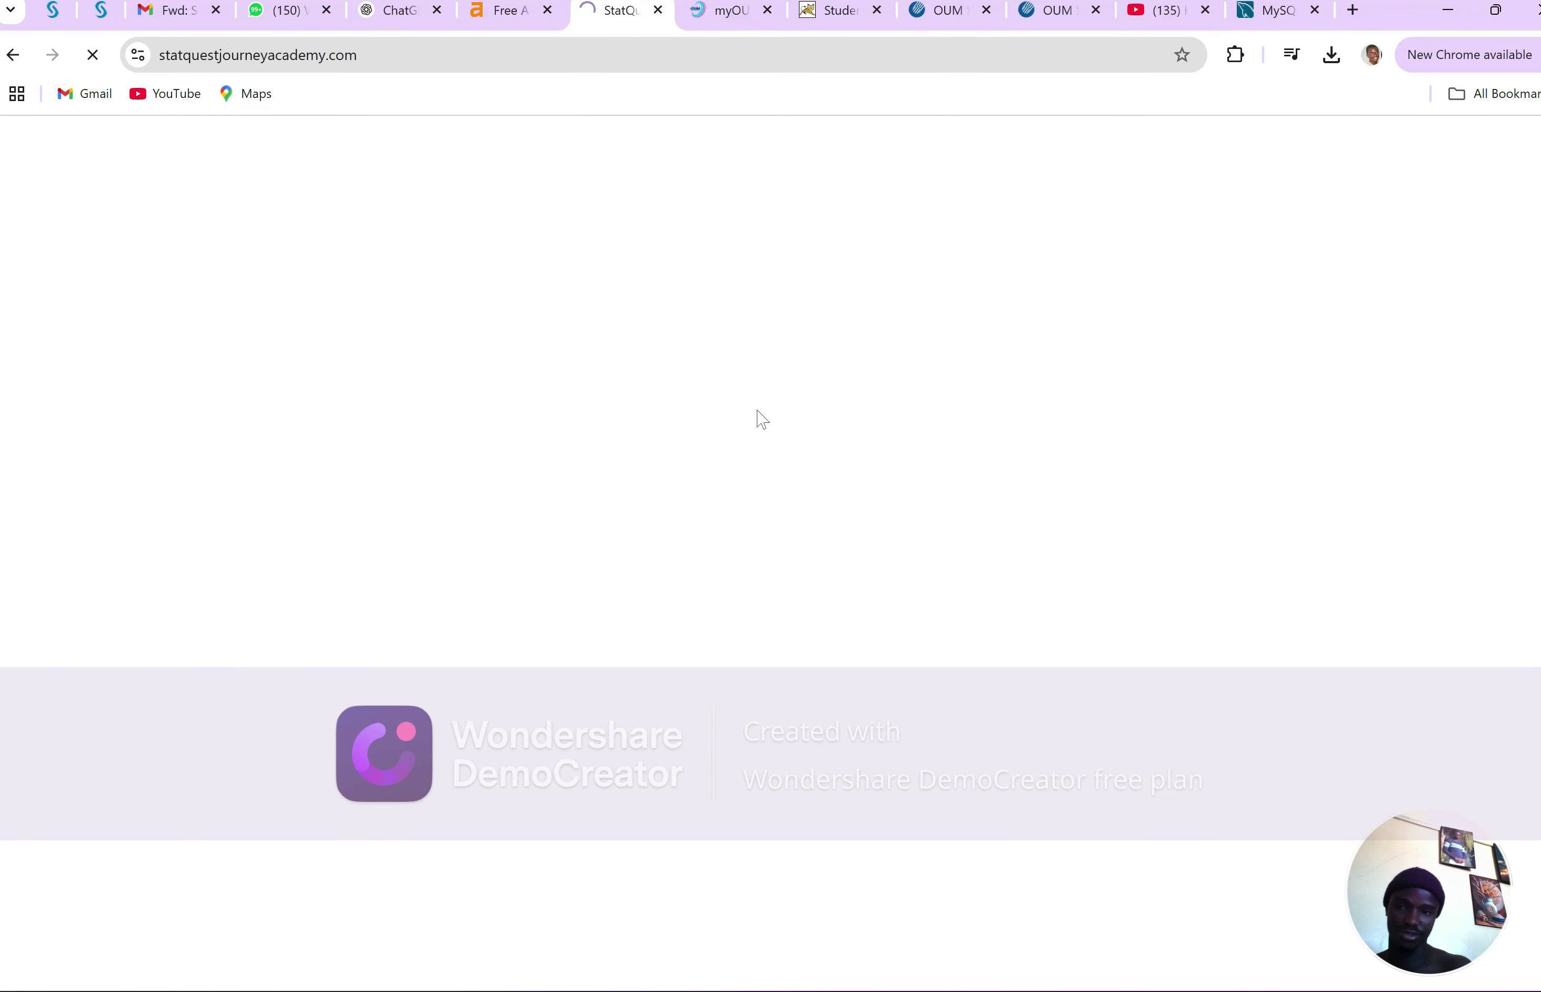